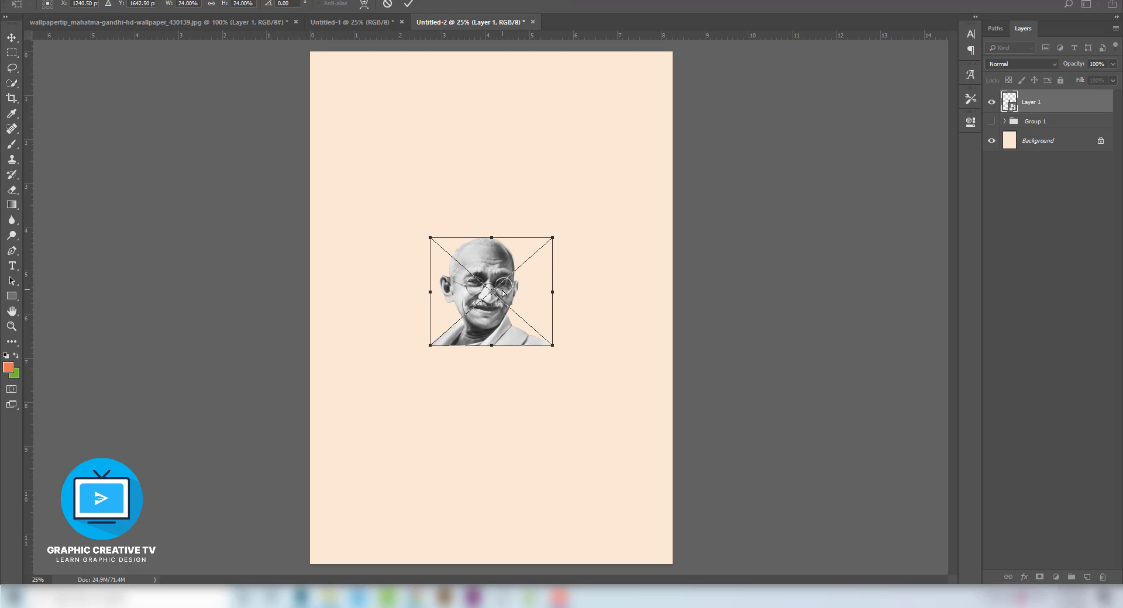
Step: Enlarge the portrait cutout and move it up to the upper middle of the page
drag(553, 240, 586, 208)
drag(482, 261, 483, 228)
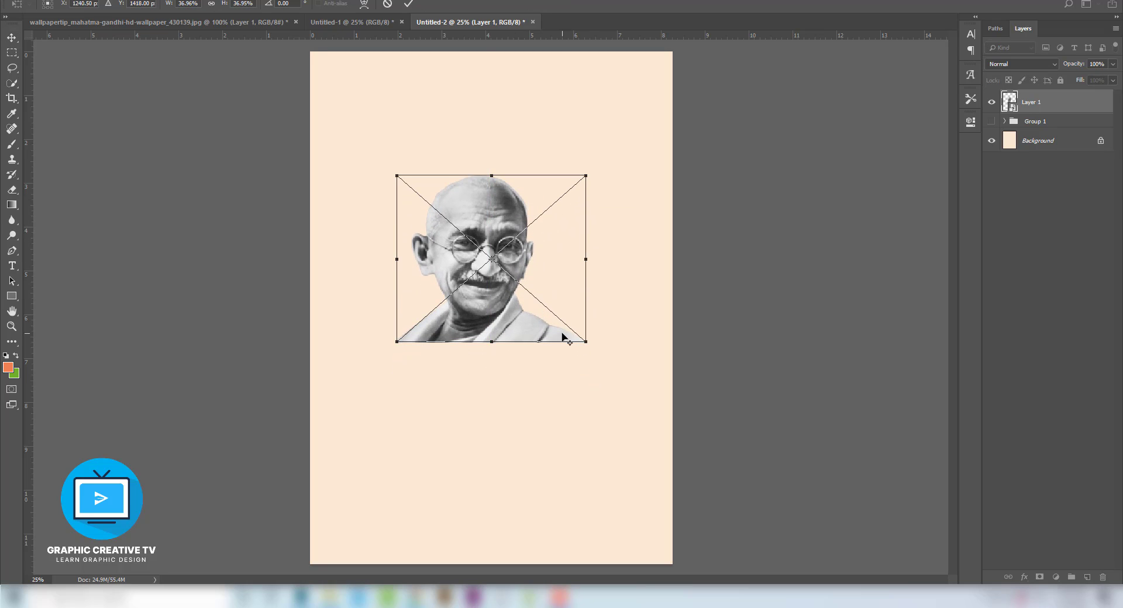
drag(585, 343, 602, 354)
key(Return)
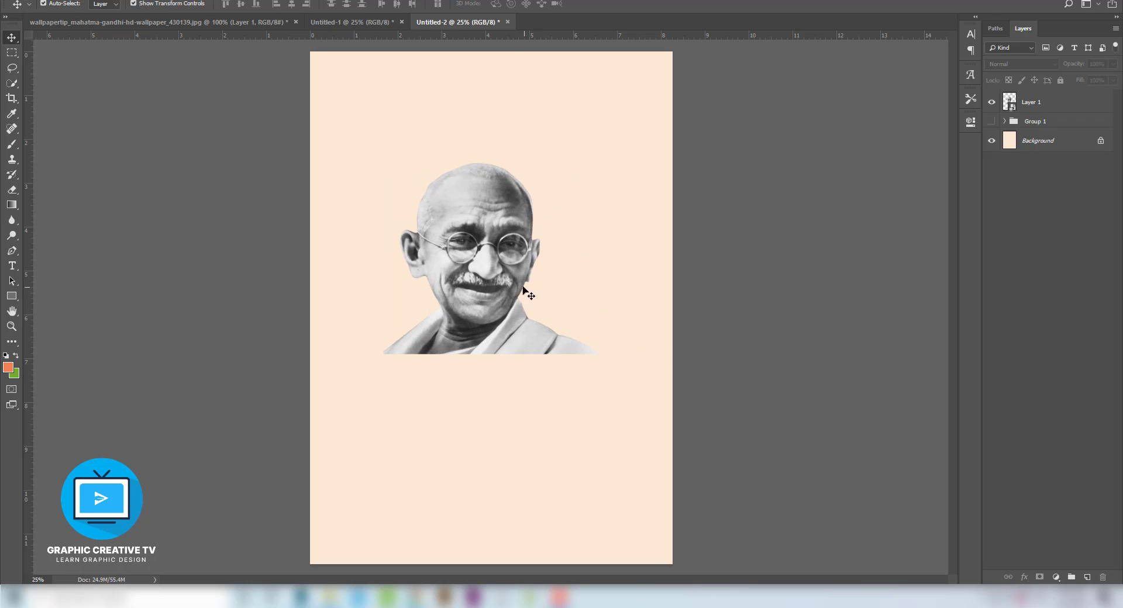
Step: Apply Reduce Noise to the portrait with Strength 9, Preserve Details 12%, Reduce Color Noise 88% and lowered Sharpen Details
click(76, 0)
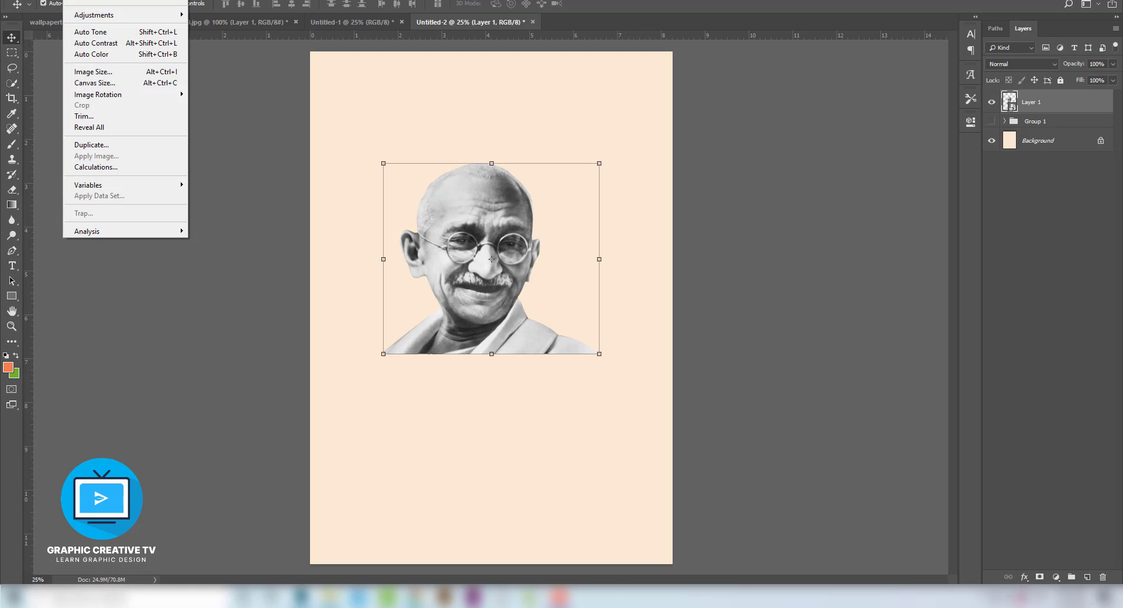
mouse_move(177, 0)
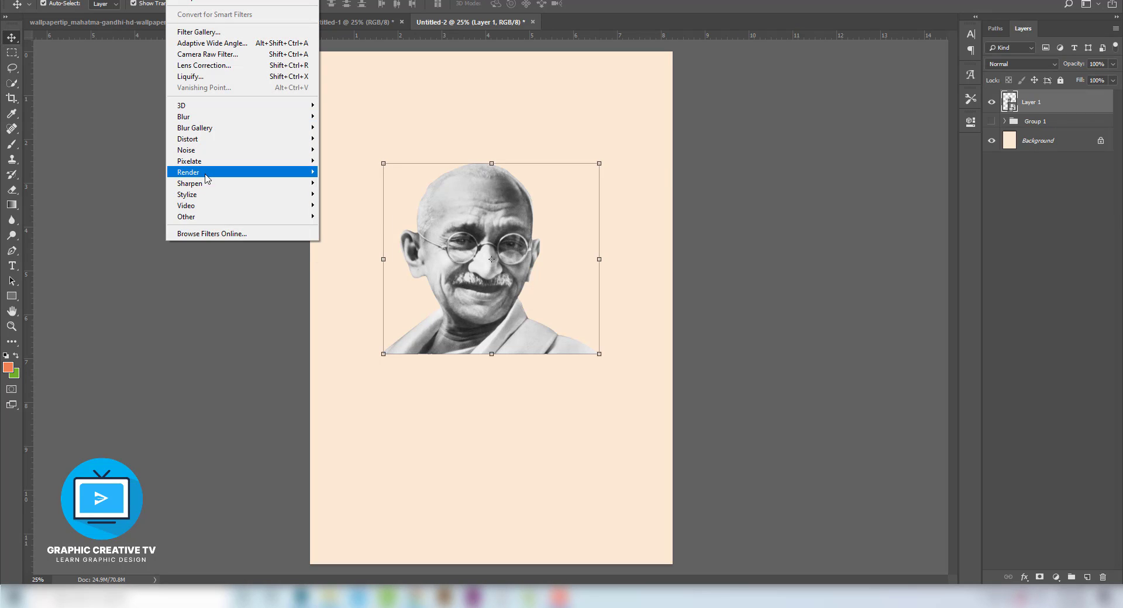
mouse_move(200, 151)
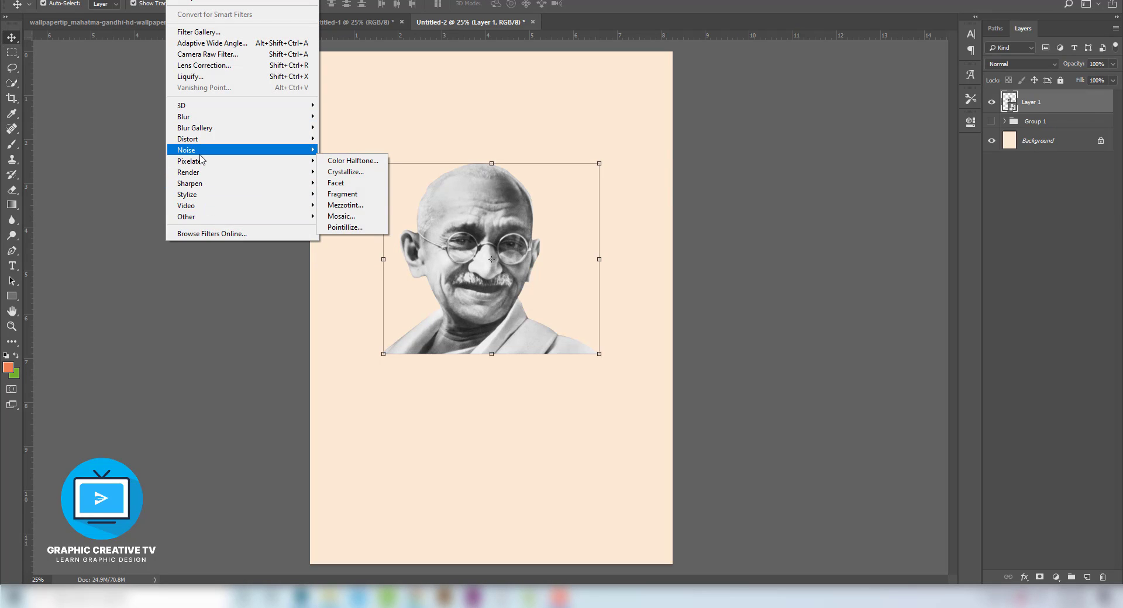
click(351, 194)
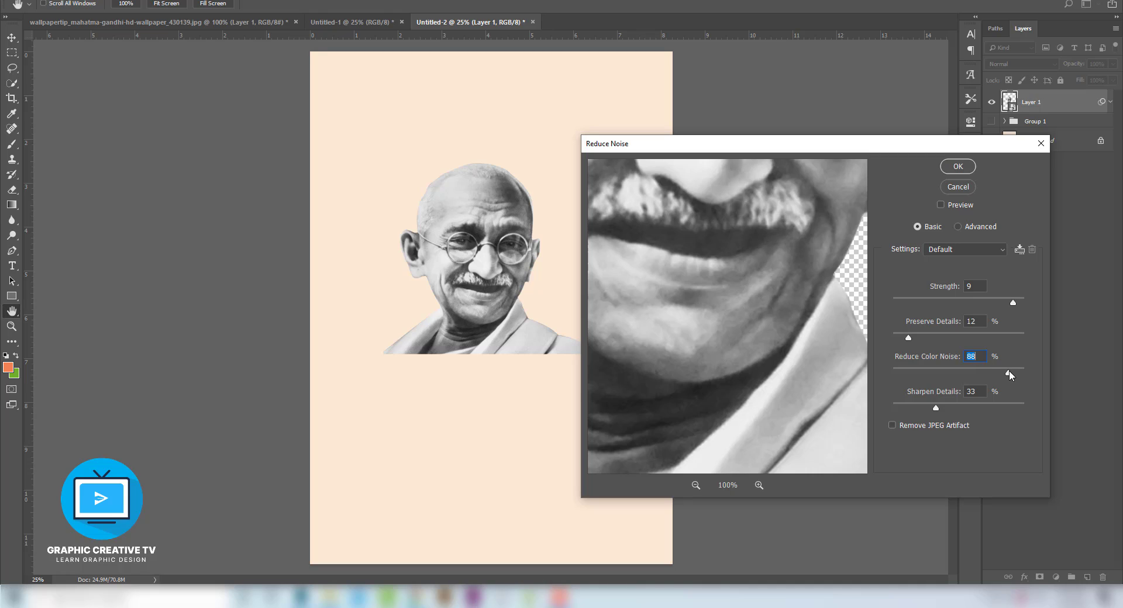
drag(935, 409, 916, 410)
click(958, 166)
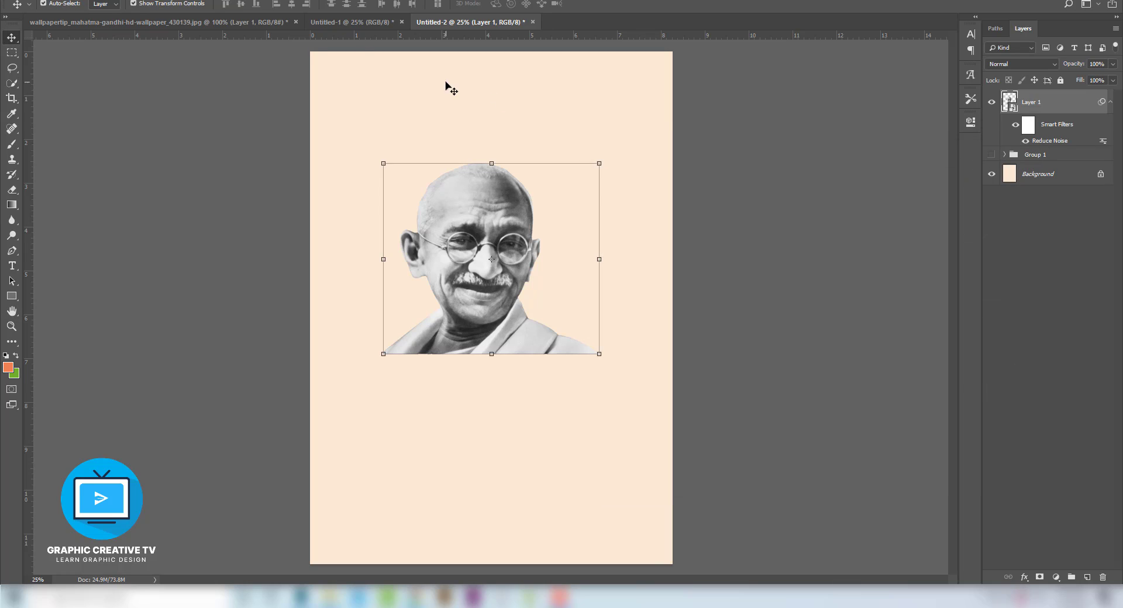
Step: Apply the Sharpen More filter to the portrait twice
click(176, 1)
mouse_move(209, 186)
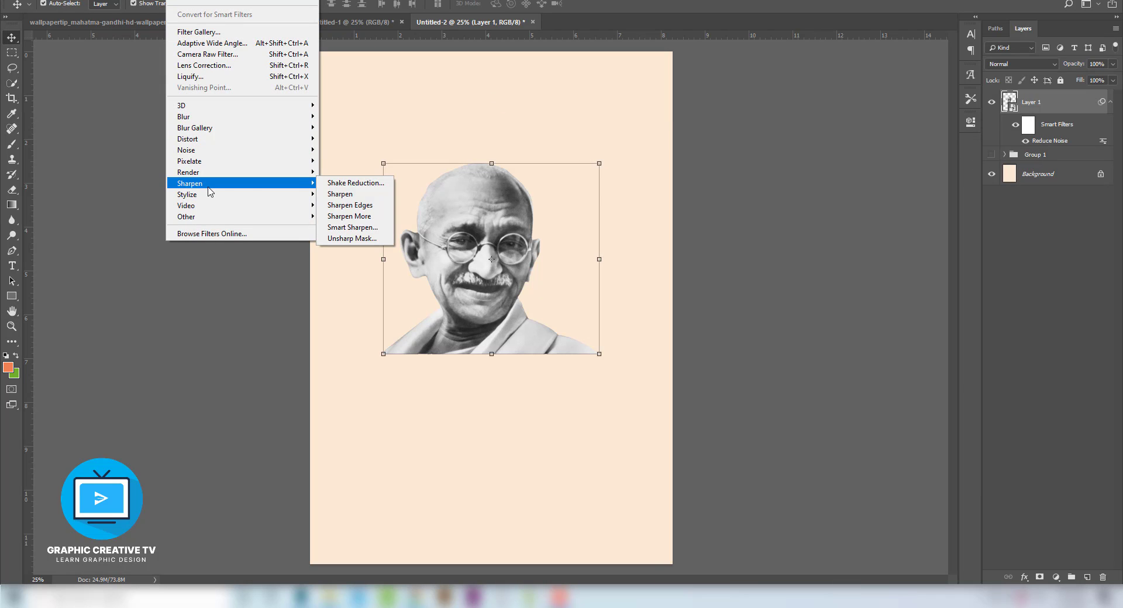
click(368, 217)
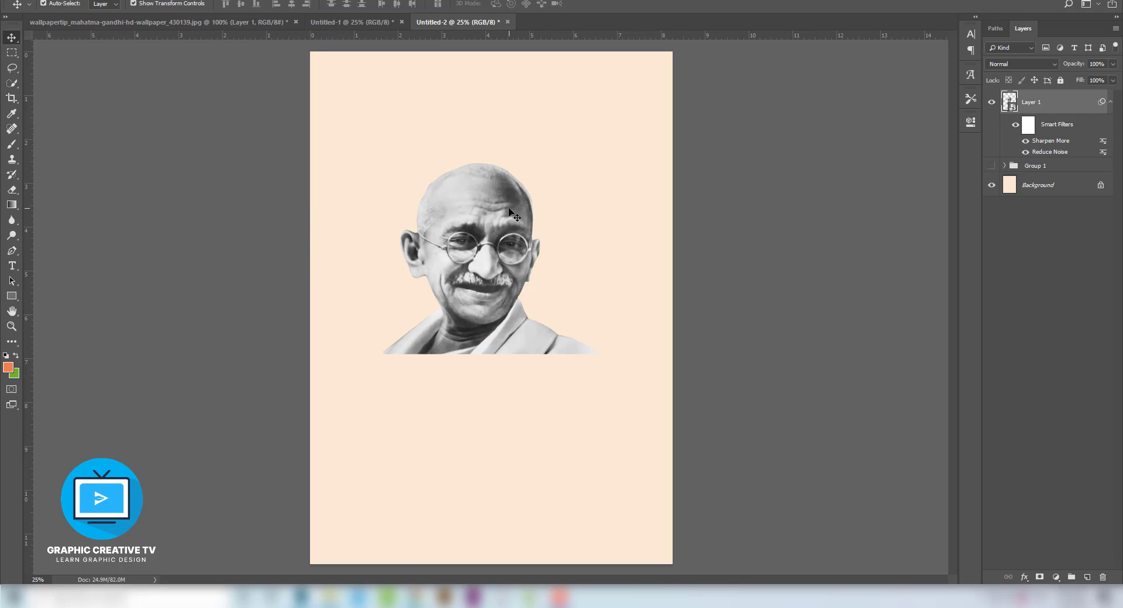
click(181, 0)
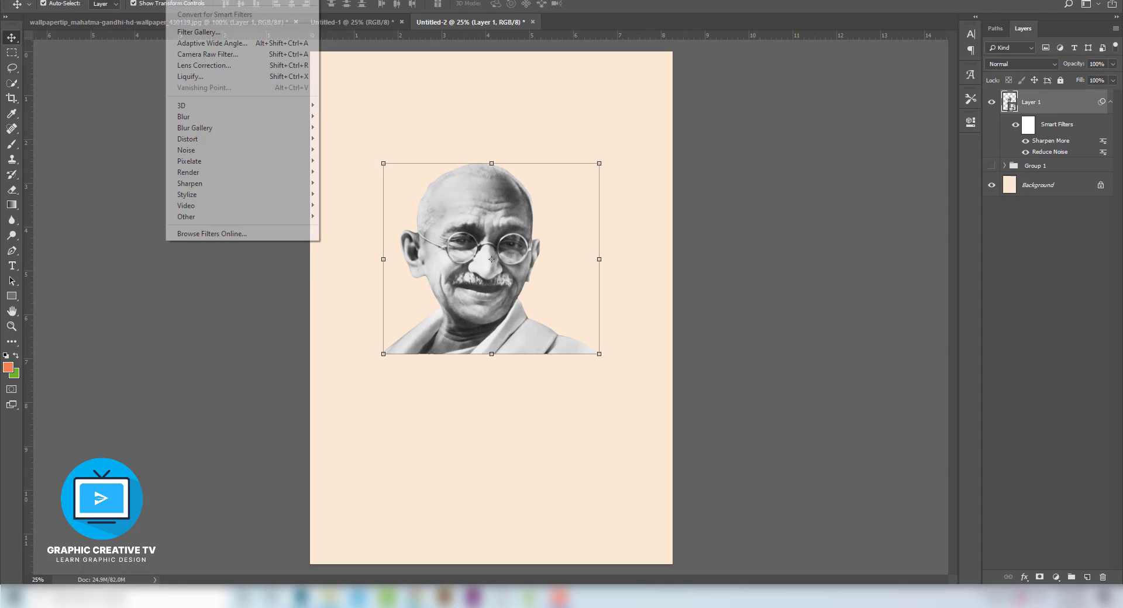
mouse_move(234, 184)
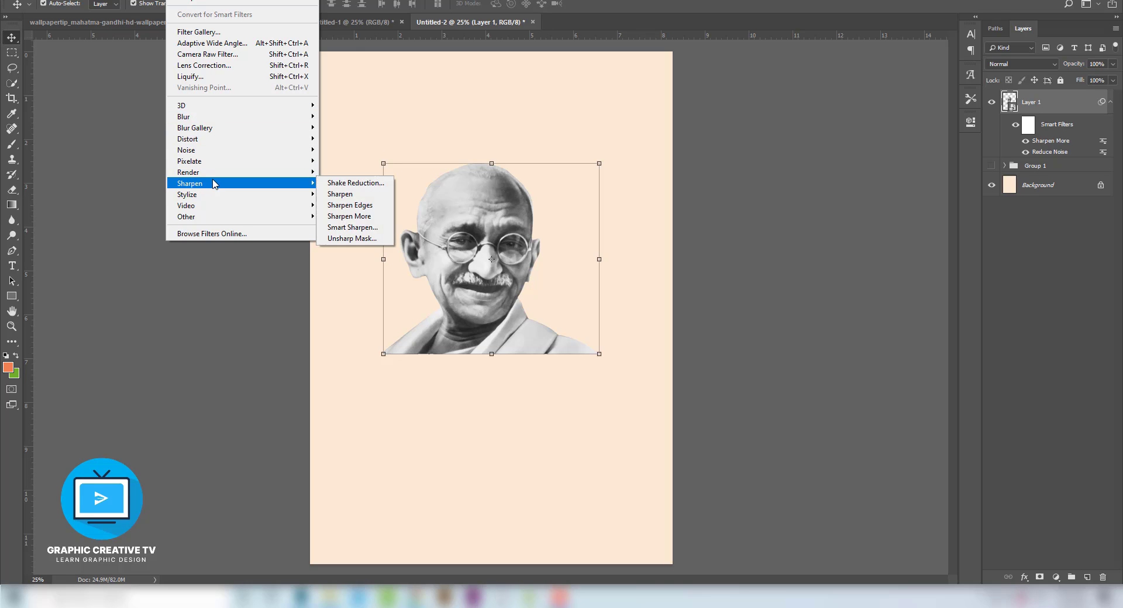
click(351, 217)
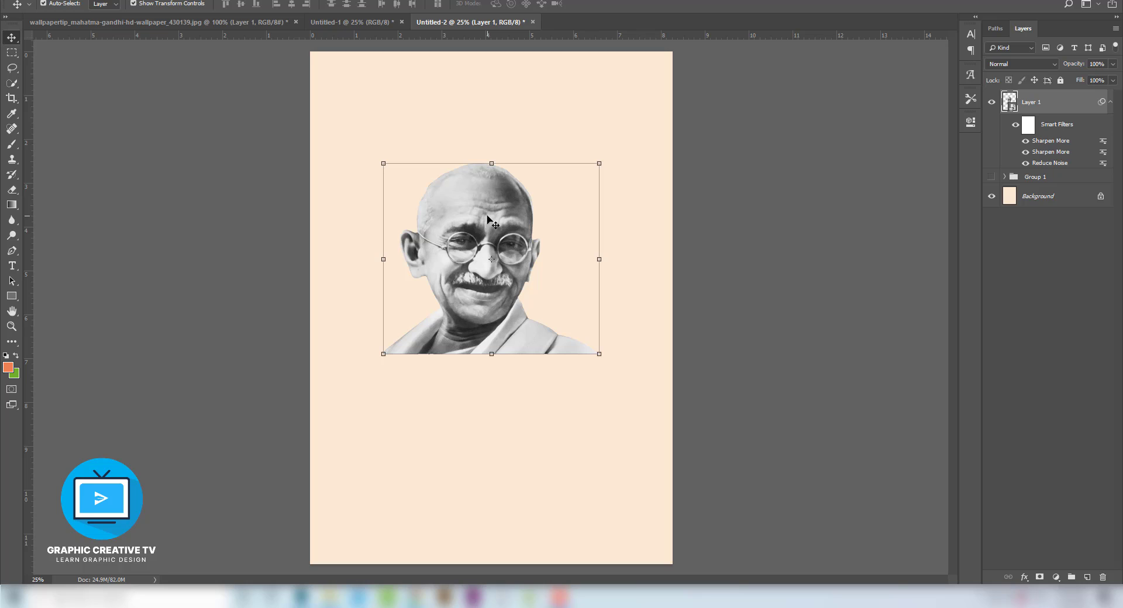
Step: Apply a Shadows/Highlights adjustment to the portrait, altering the shadow amount and tone and raising the highlight tone slightly
click(73, 0)
mouse_move(93, 15)
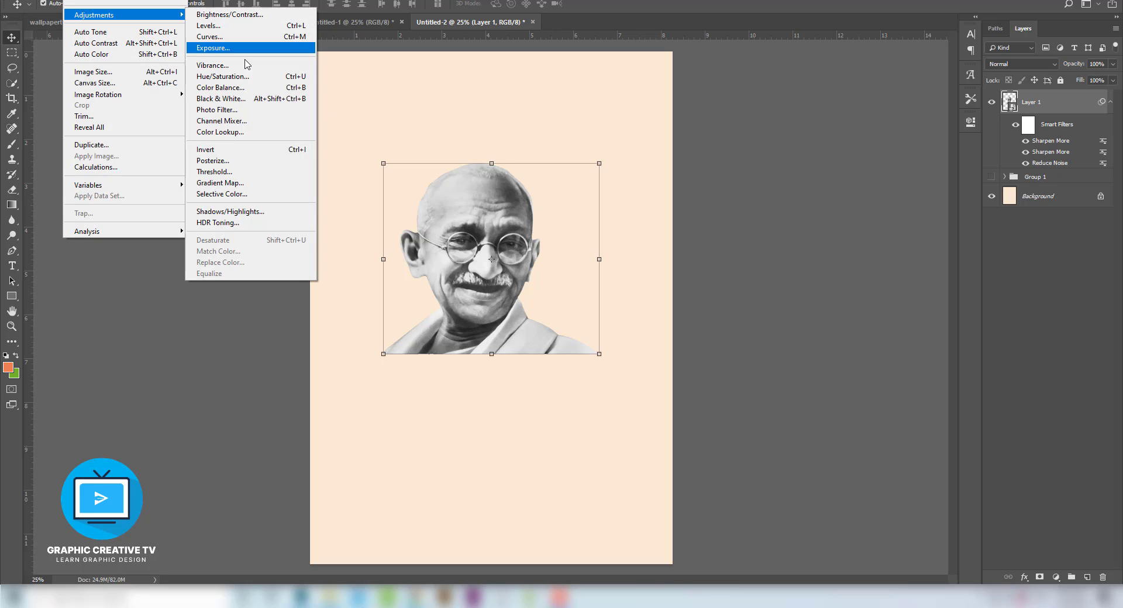
click(246, 213)
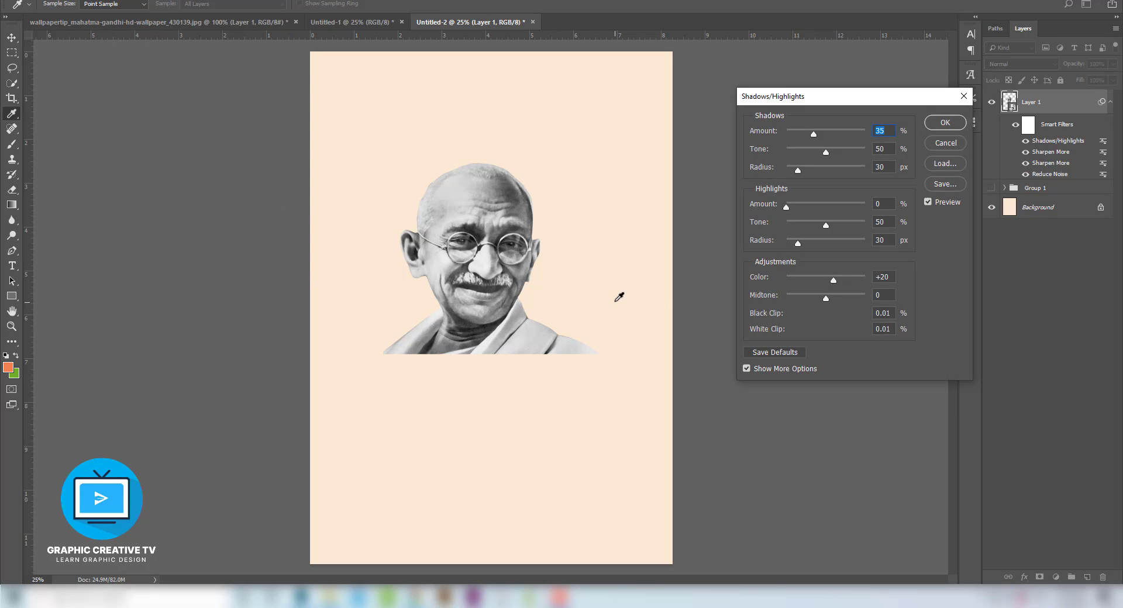
drag(813, 133, 809, 136)
drag(821, 132, 830, 154)
drag(826, 225, 836, 224)
click(943, 124)
key(v)
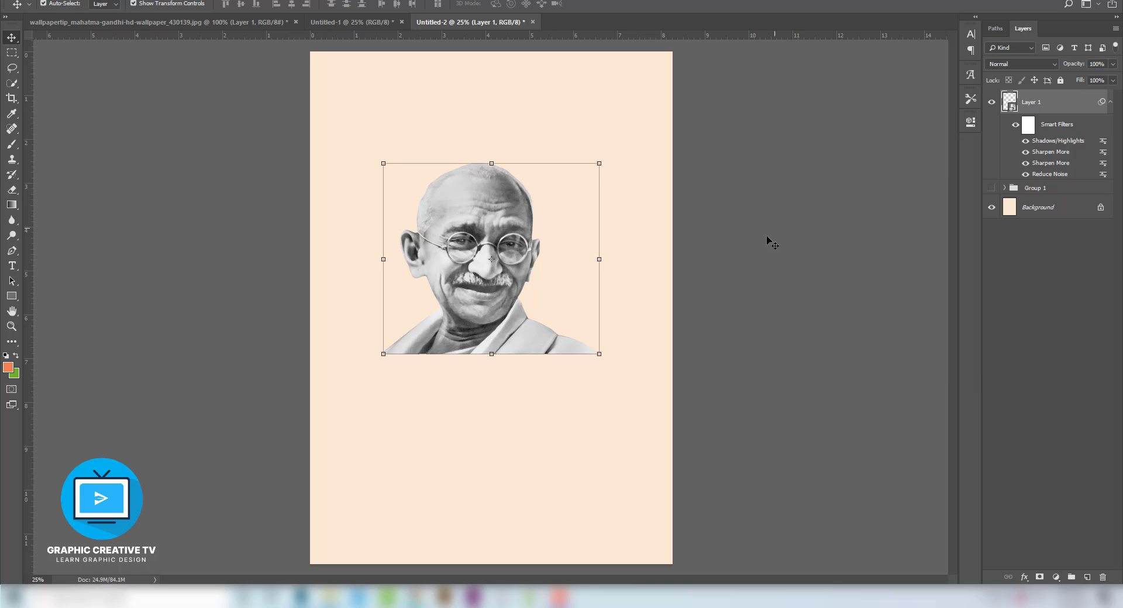
drag(524, 346, 529, 342)
click(712, 349)
click(537, 245)
click(754, 312)
click(527, 351)
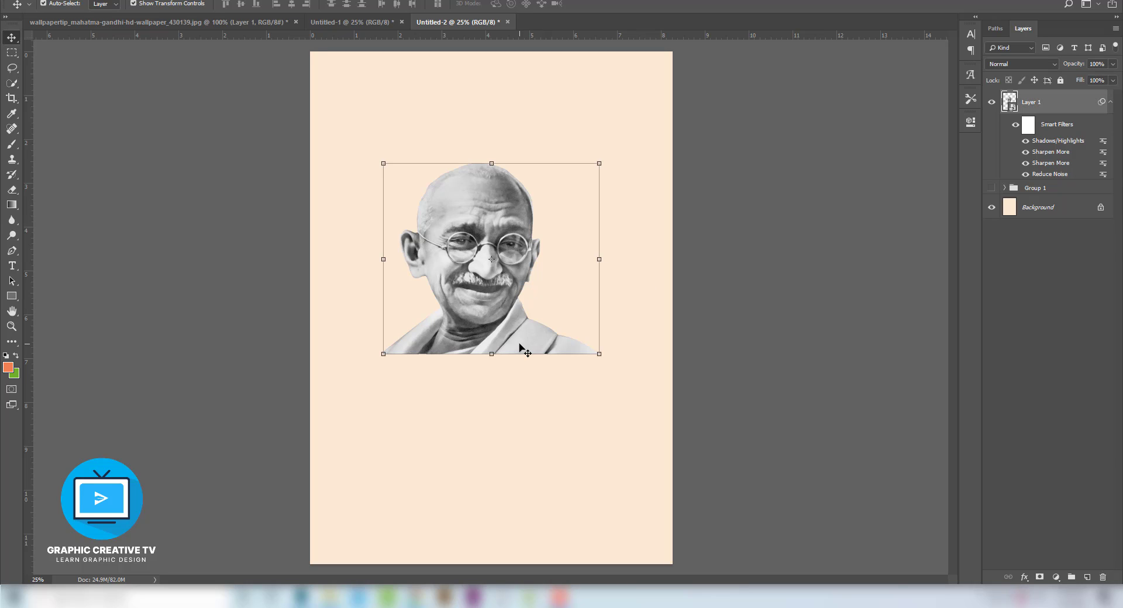
Step: Add a new empty layer with default settings directly above Group 1
click(1045, 190)
key(ctrl+shift+n)
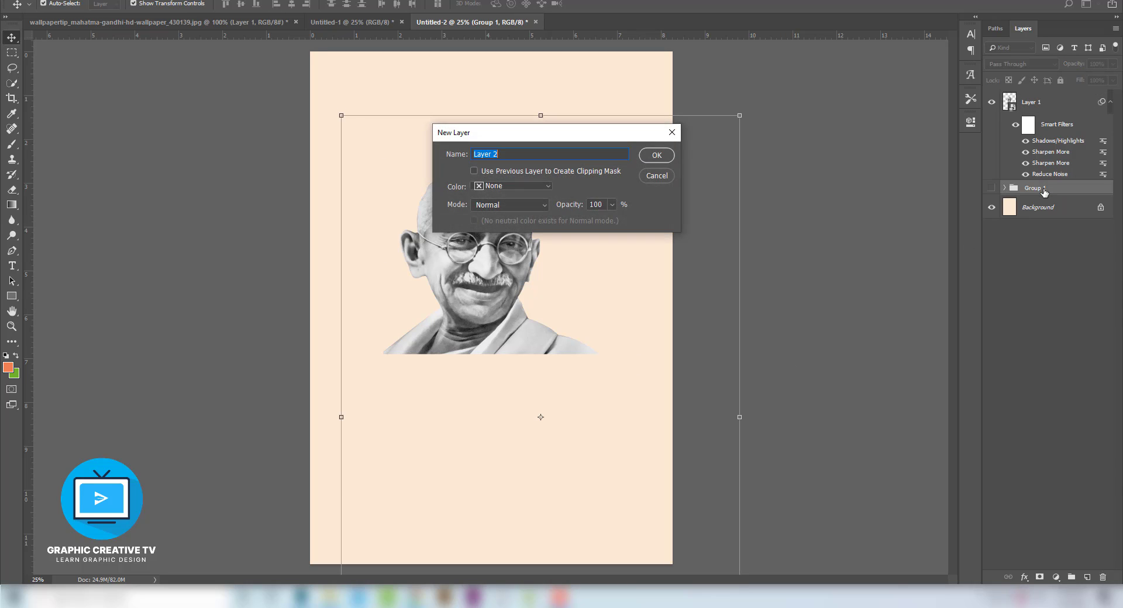
key(Return)
click(11, 145)
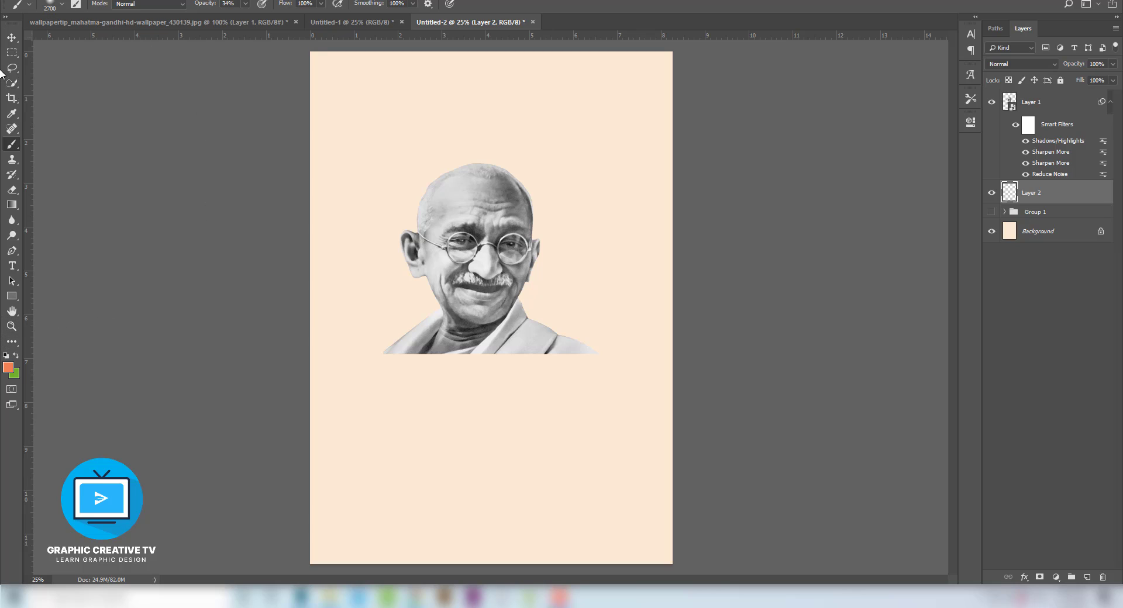
click(11, 39)
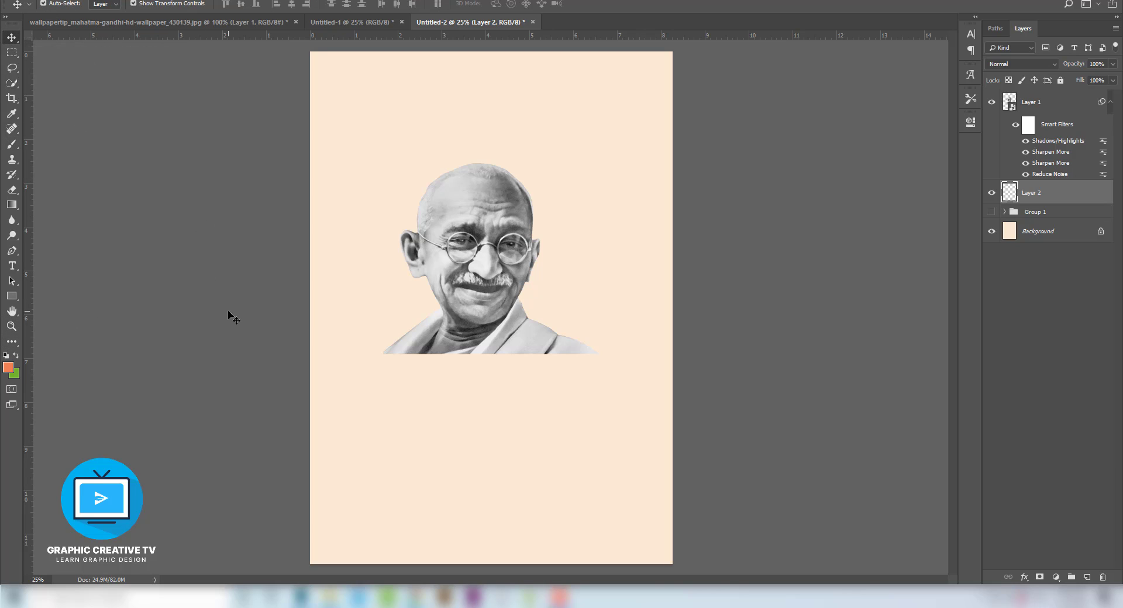
click(474, 243)
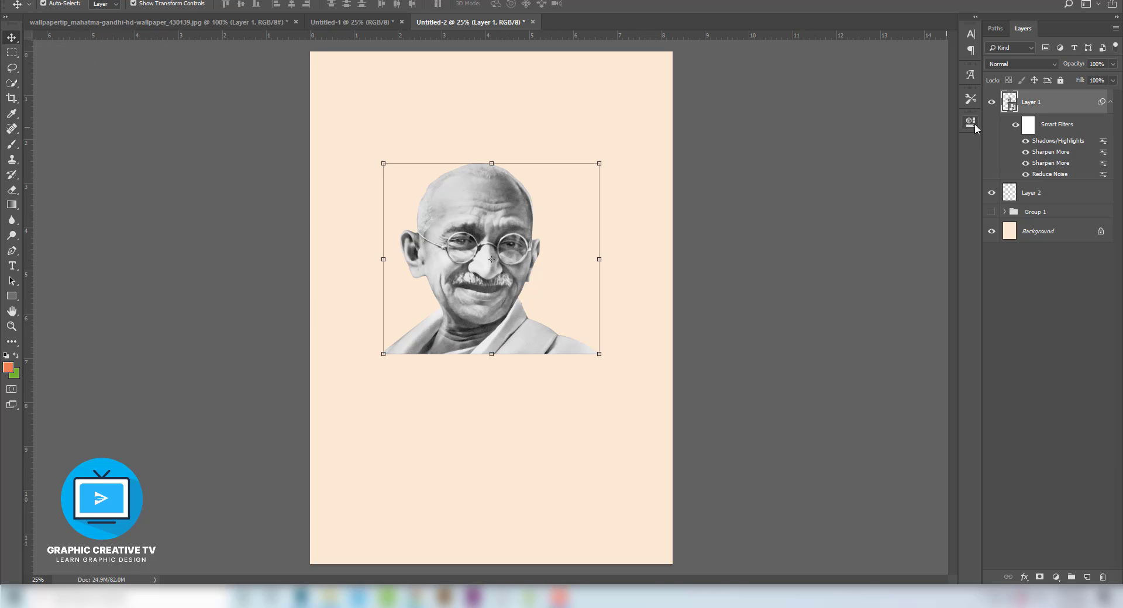
Step: Make Group 1 with the landmark illustrations visible
click(992, 212)
click(715, 371)
drag(447, 438, 415, 438)
key(ctrl+z)
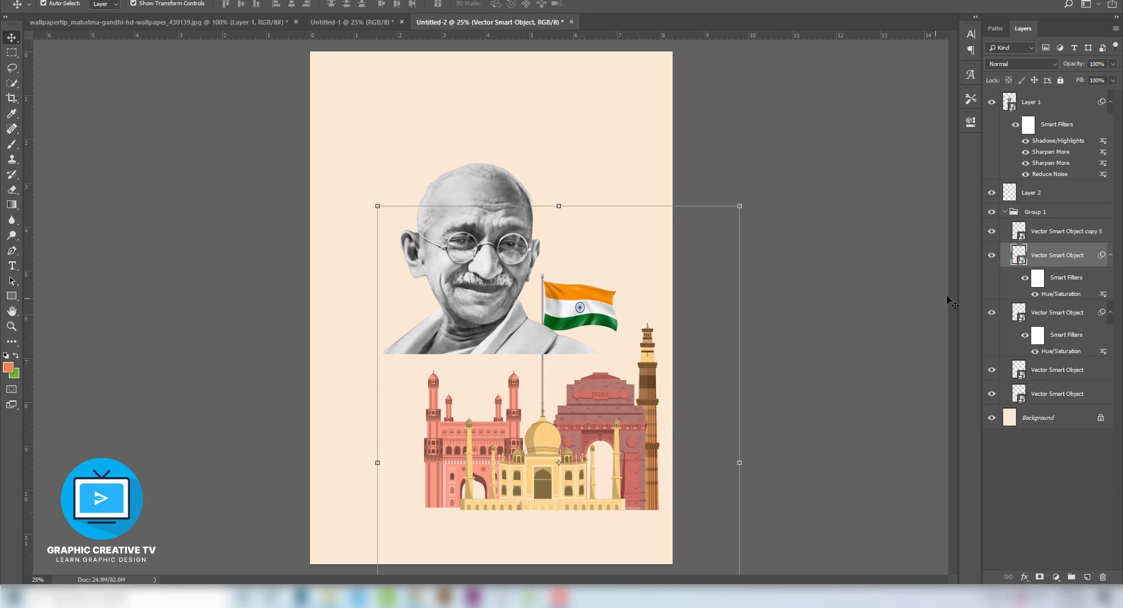
Step: Scale the whole landmark group down and place it behind the portrait's left side, aligned with the portrait's lower edge
click(1006, 212)
click(740, 125)
key(Return)
drag(740, 117, 647, 269)
drag(560, 436, 447, 326)
key(Return)
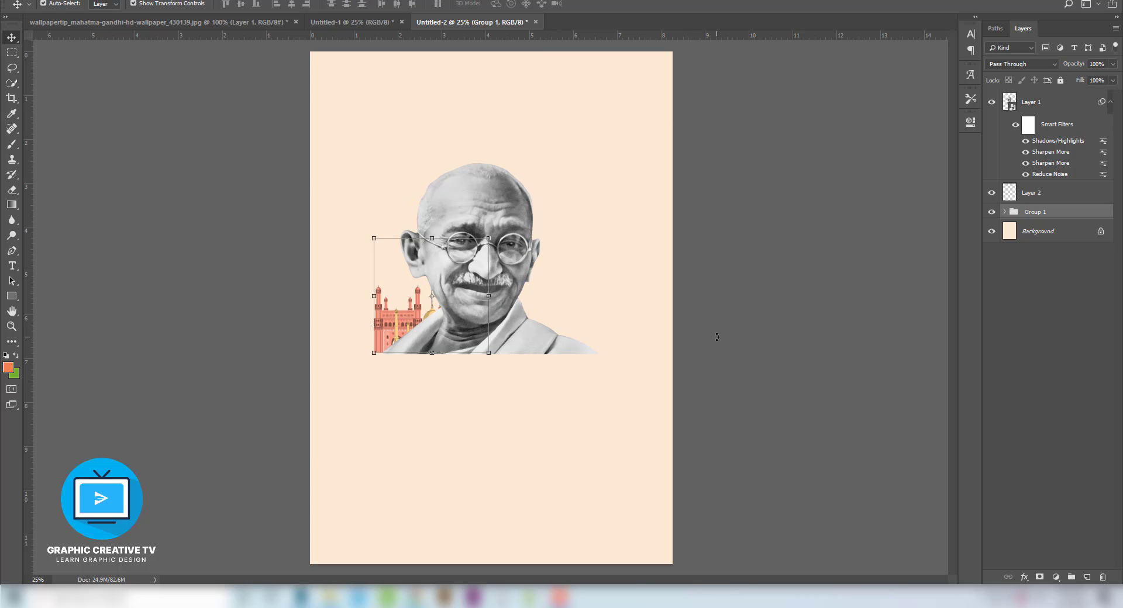
Step: Examine the layers inside Group 1 to identify which landmark each one holds
click(717, 337)
click(432, 311)
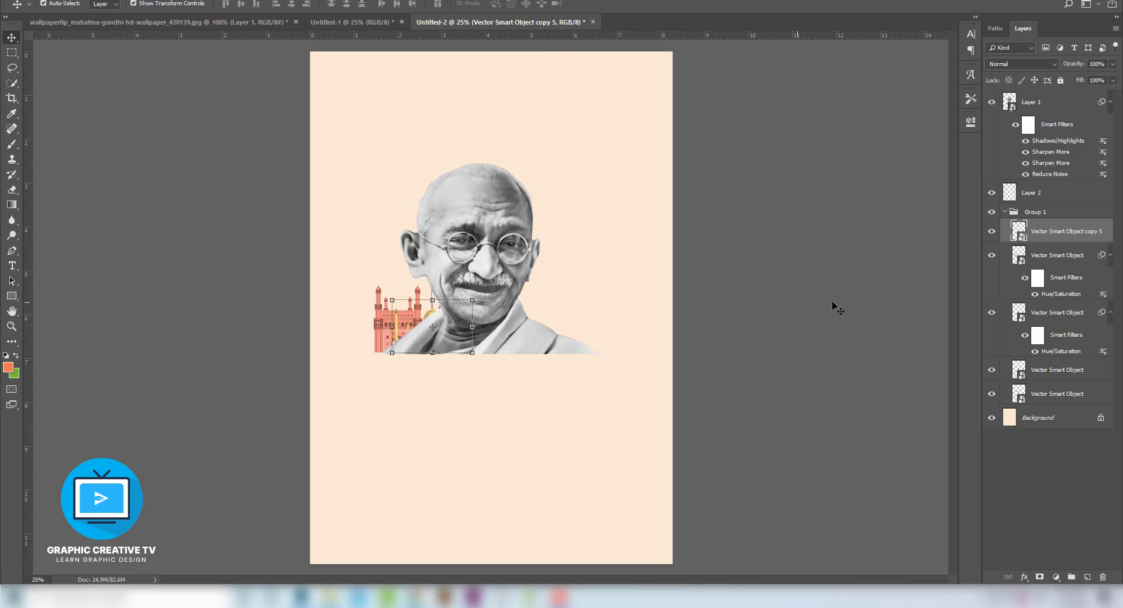
shift+click(1037, 262)
click(1037, 255)
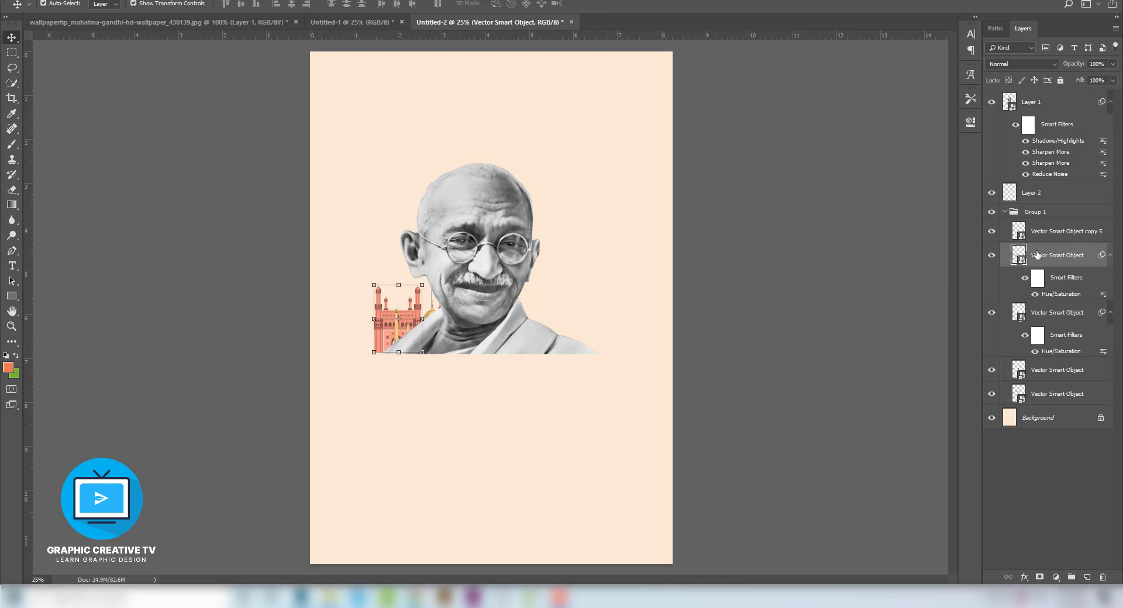
click(1050, 233)
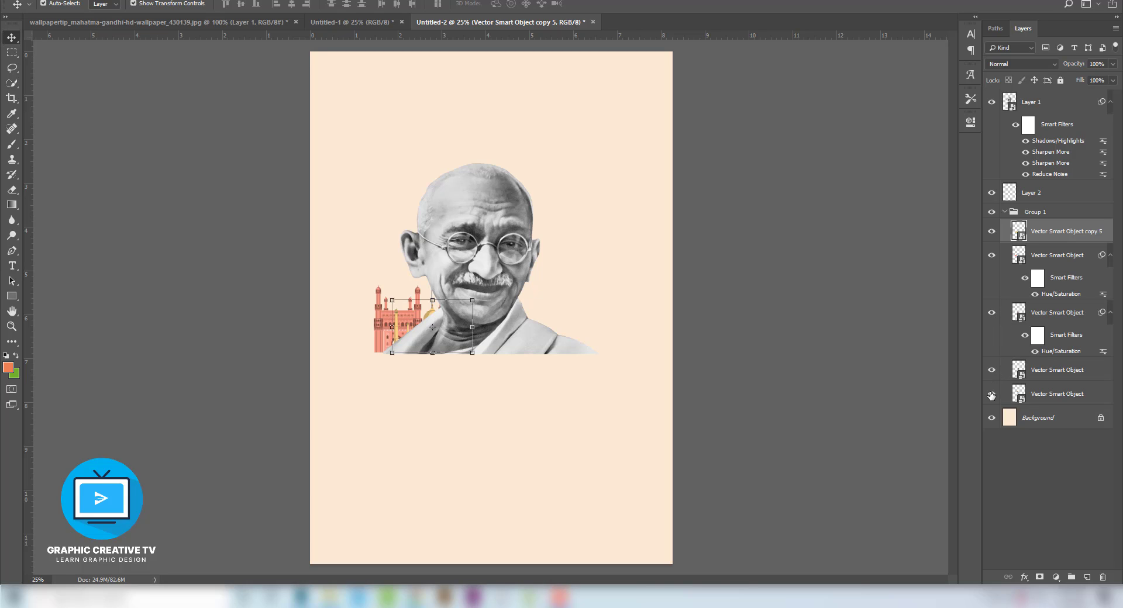
click(1040, 394)
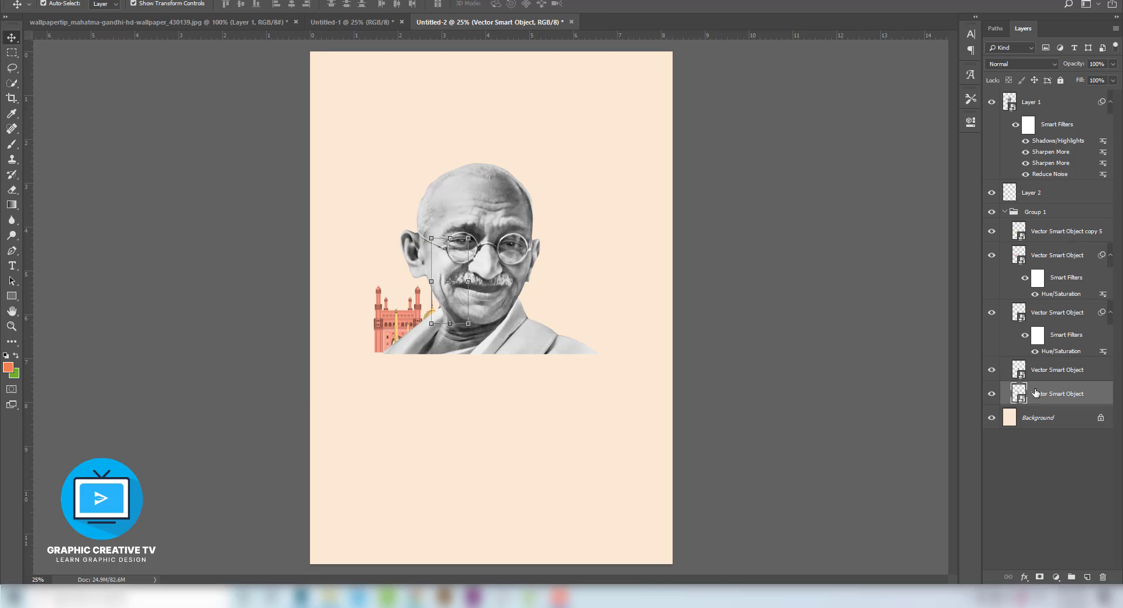
shift+click(1050, 256)
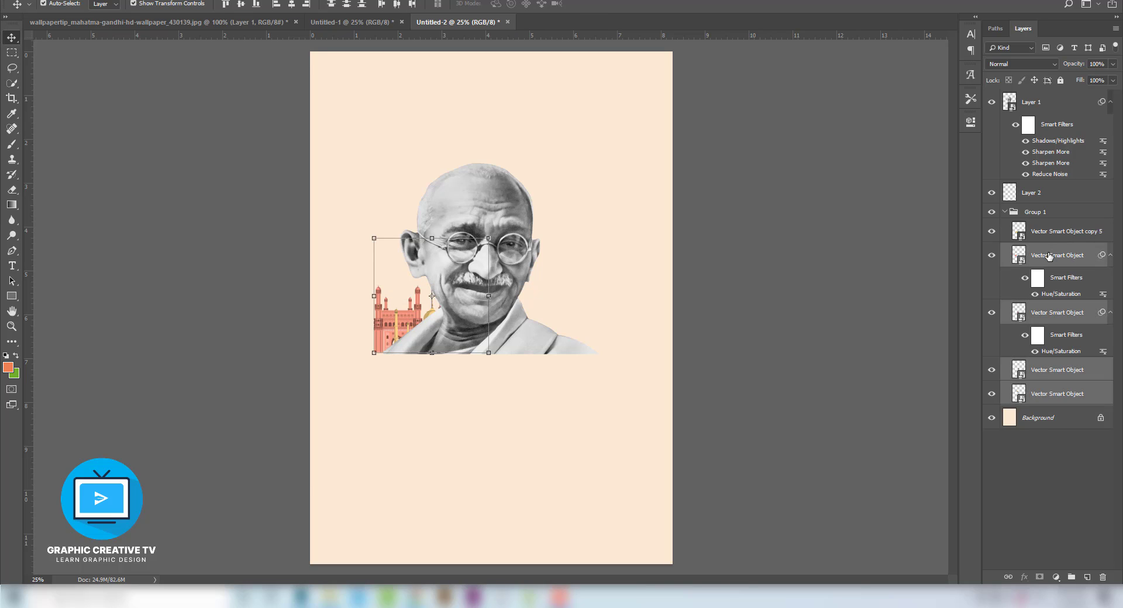
click(1050, 257)
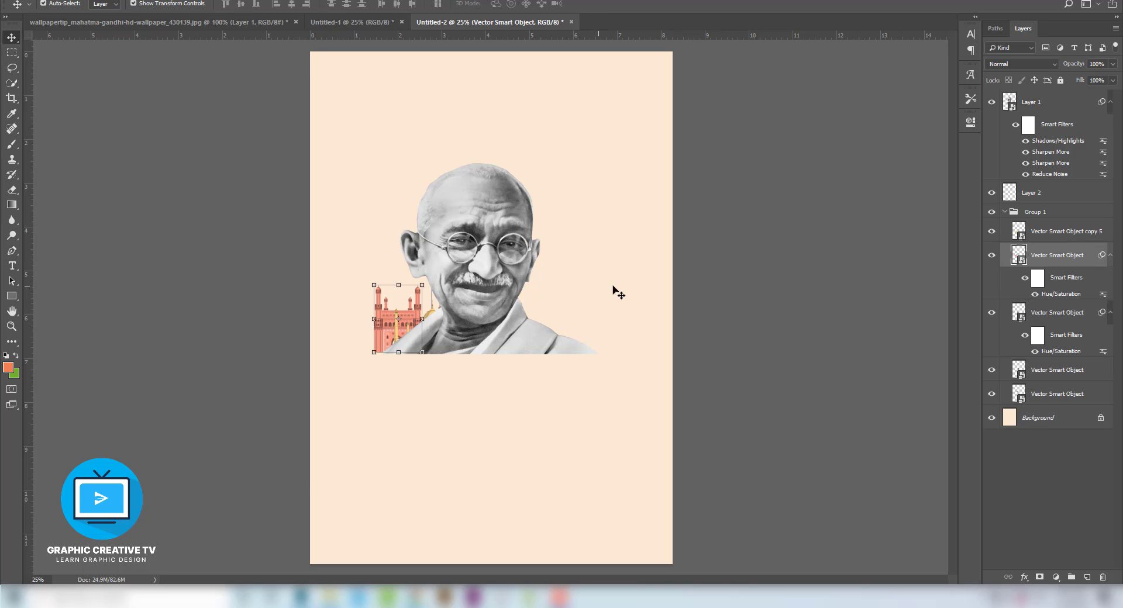
click(488, 298)
Step: Hide the portrait temporarily and spread out the landmarks: Taj Mahal and flag to its right side, India Gate and Qutub Minar above
click(993, 102)
click(443, 255)
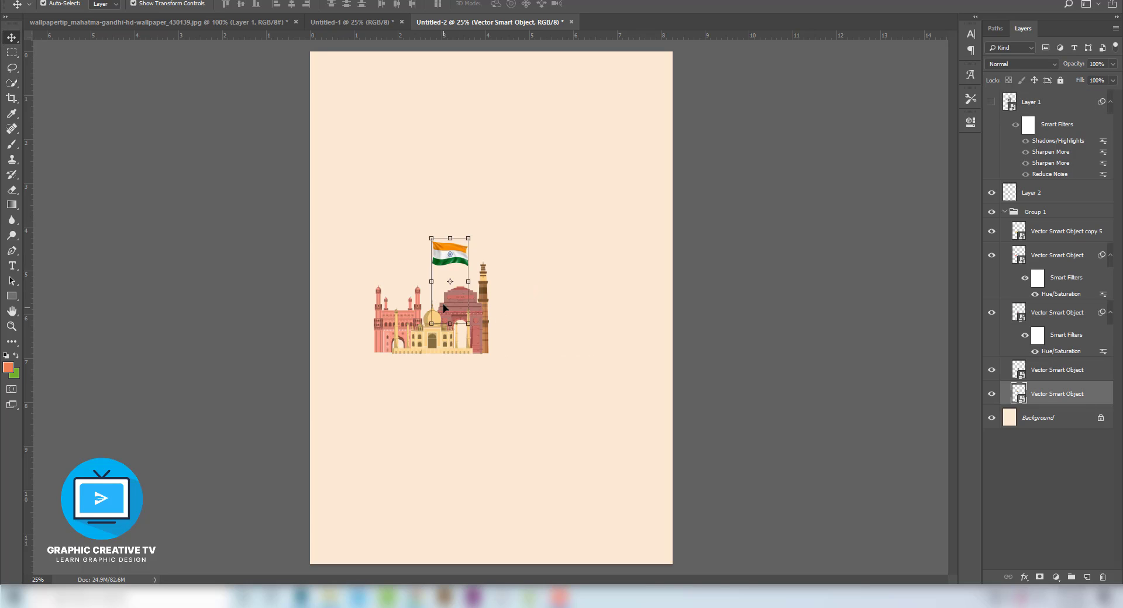
shift+click(434, 349)
drag(437, 344, 560, 345)
drag(468, 319, 480, 128)
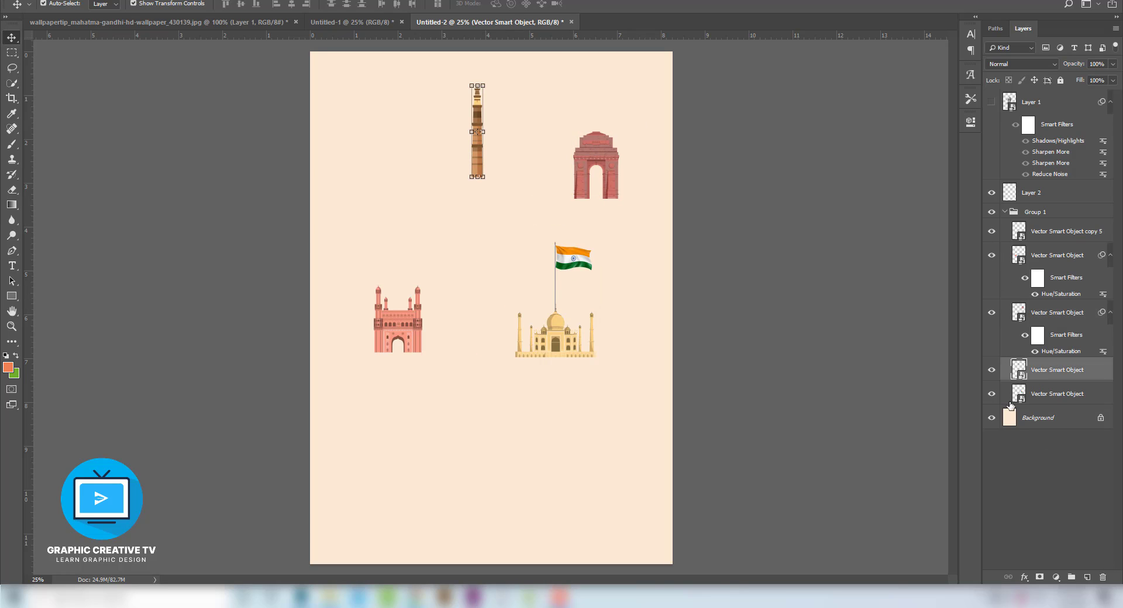
click(992, 102)
click(810, 328)
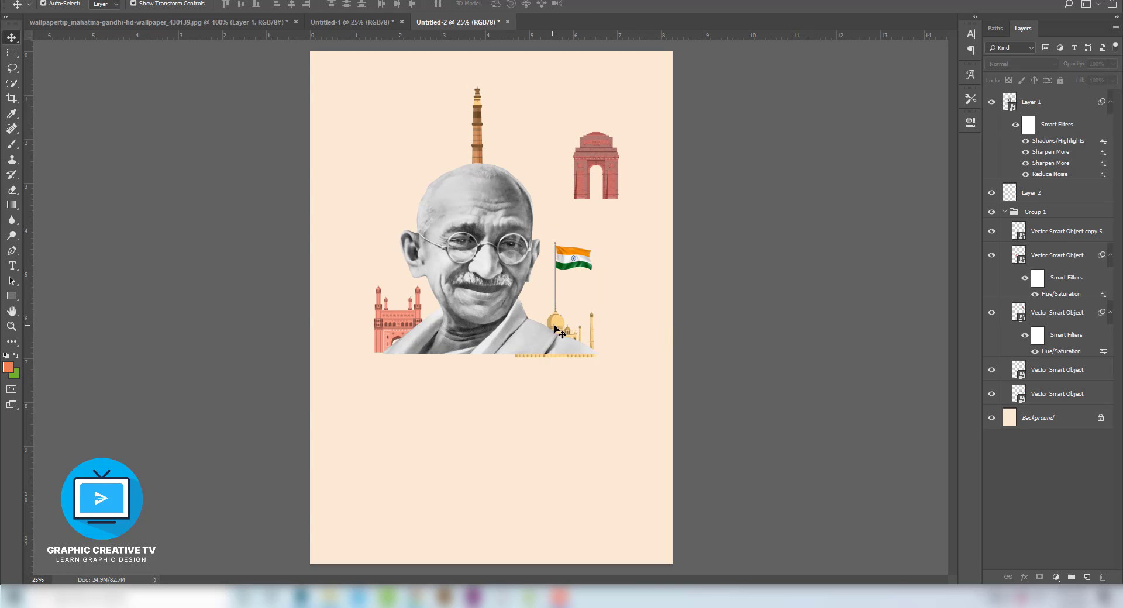
Step: Nudge the Taj Mahal and the flag up together until their base meets the portrait's lower edge
click(557, 327)
shift+click(560, 259)
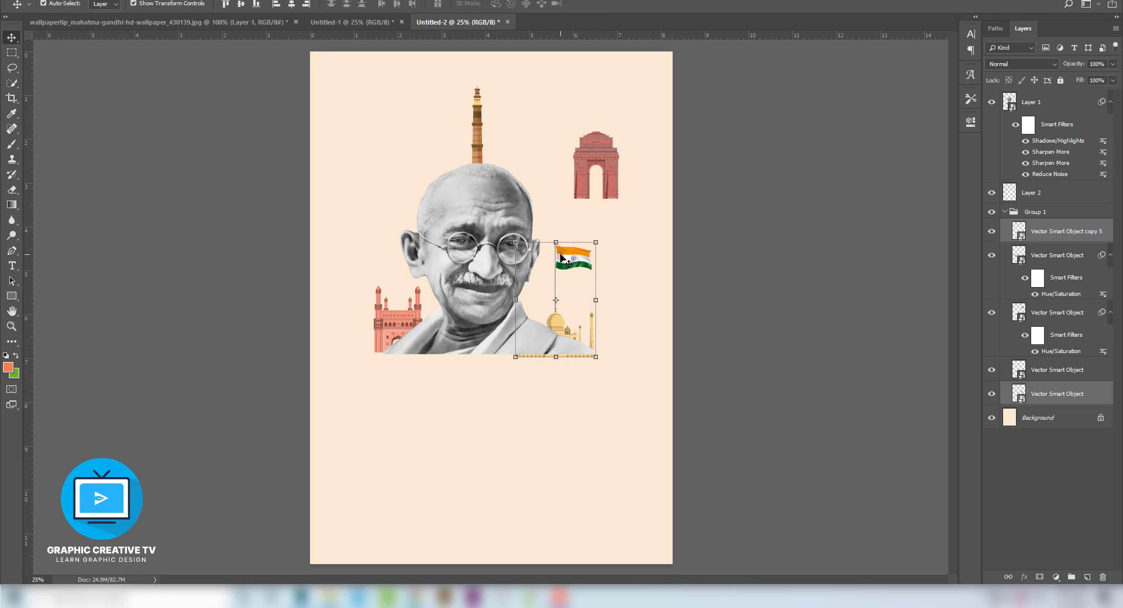
key(shift+Up)
key(shift+Up)
key(shift+Up)
key(shift+Up)
key(shift+Up)
key(shift+Up)
key(shift+Up)
key(shift+Up)
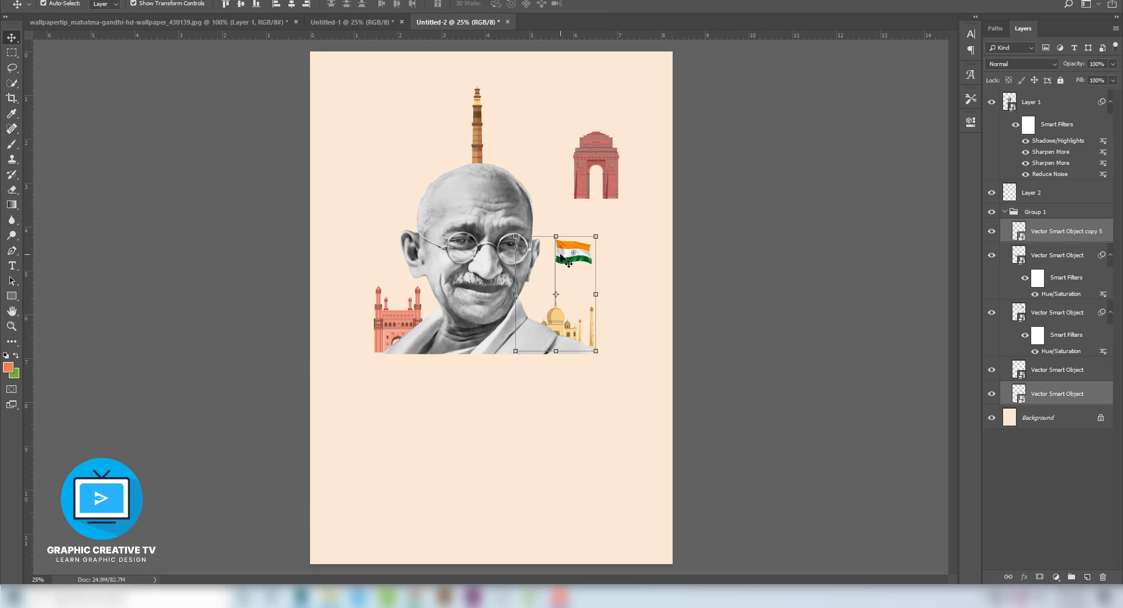
click(700, 365)
Step: Place the India Gate behind the Taj Mahal at the portrait's right shoulder and lower the flag slightly
drag(594, 157, 590, 310)
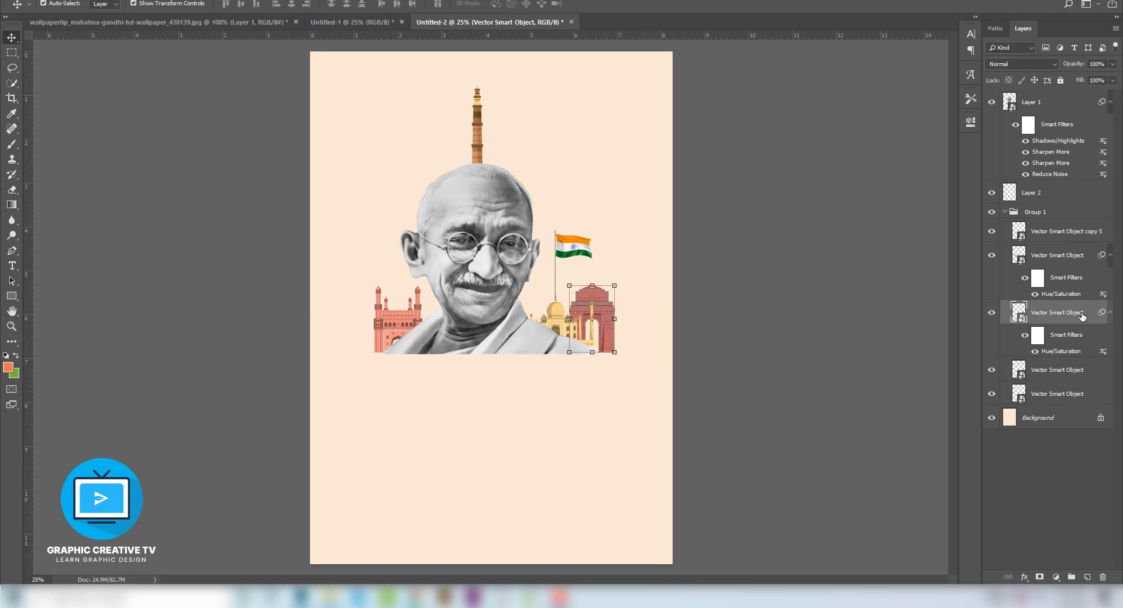
drag(605, 301, 596, 298)
drag(570, 247, 570, 262)
Step: Delete the Qutub Minar above the portrait's head and shift the Charminar slightly closer to the shoulder
click(479, 144)
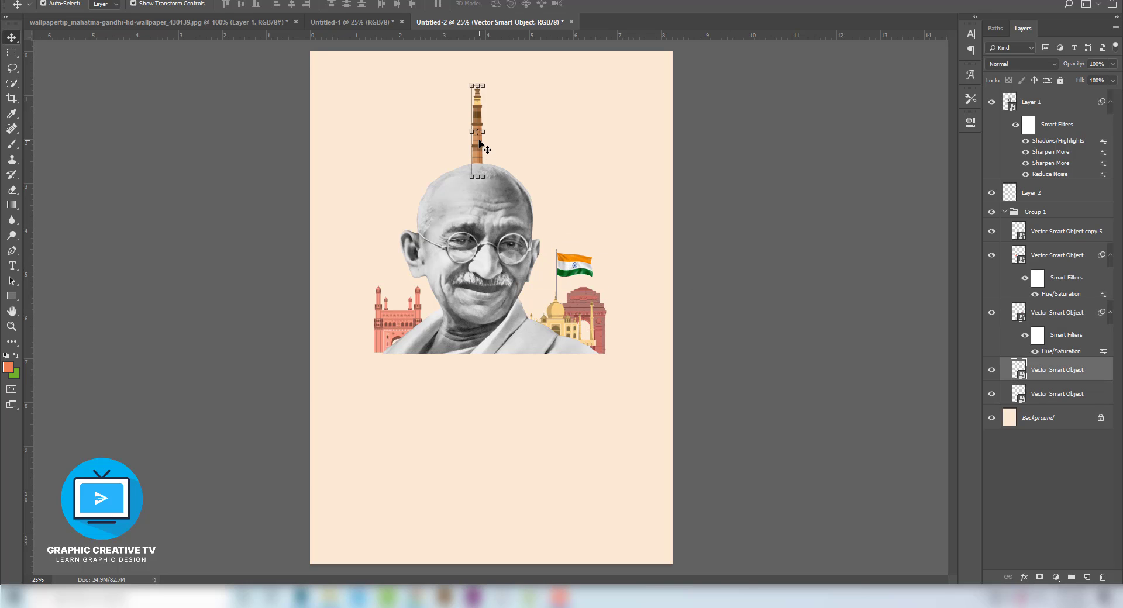
key(Delete)
drag(391, 329, 400, 331)
click(753, 438)
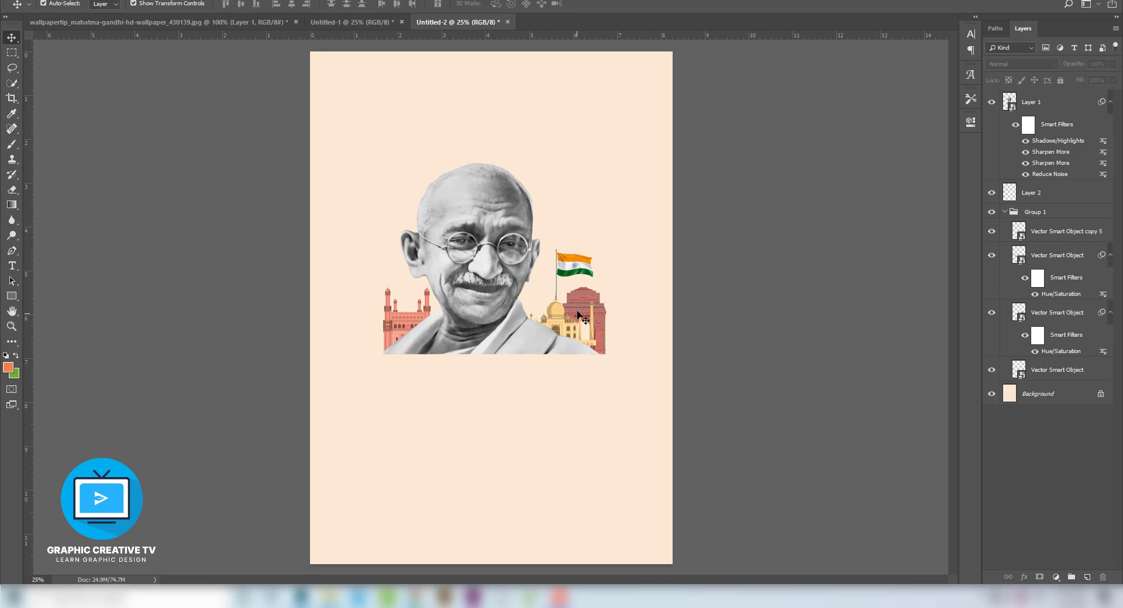
Step: Move the Taj Mahal and the flag together slightly down and closer to the portrait
click(598, 298)
click(578, 259)
click(695, 325)
click(591, 344)
shift+click(580, 264)
drag(558, 317, 555, 326)
click(644, 334)
Step: Scale the India Gate down slightly while keeping its base in line with the portrait's lower edge
click(605, 318)
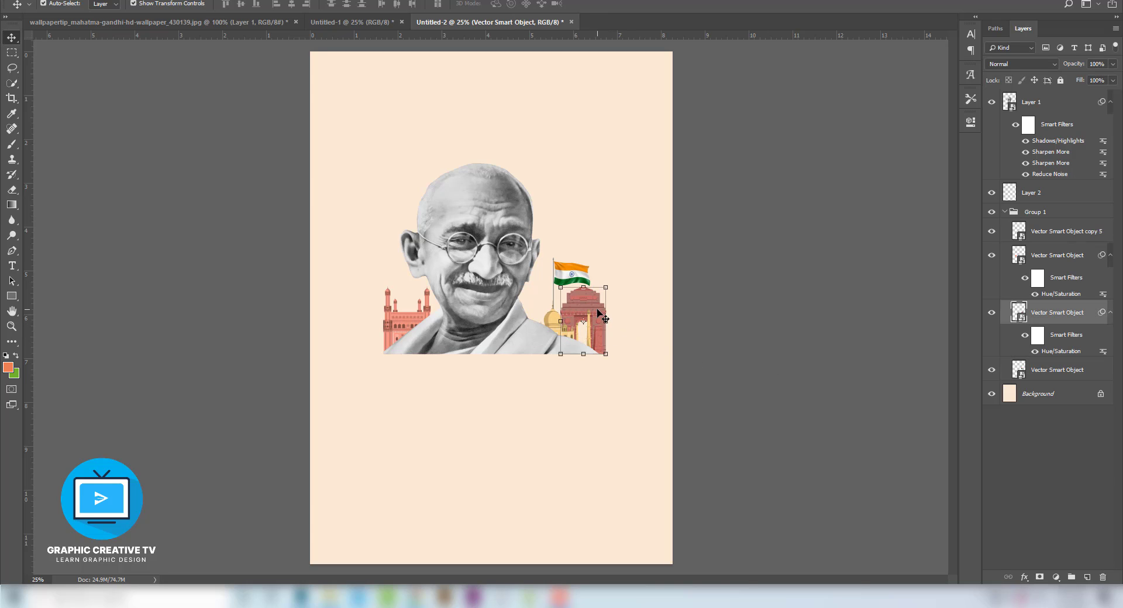
click(608, 285)
click(574, 216)
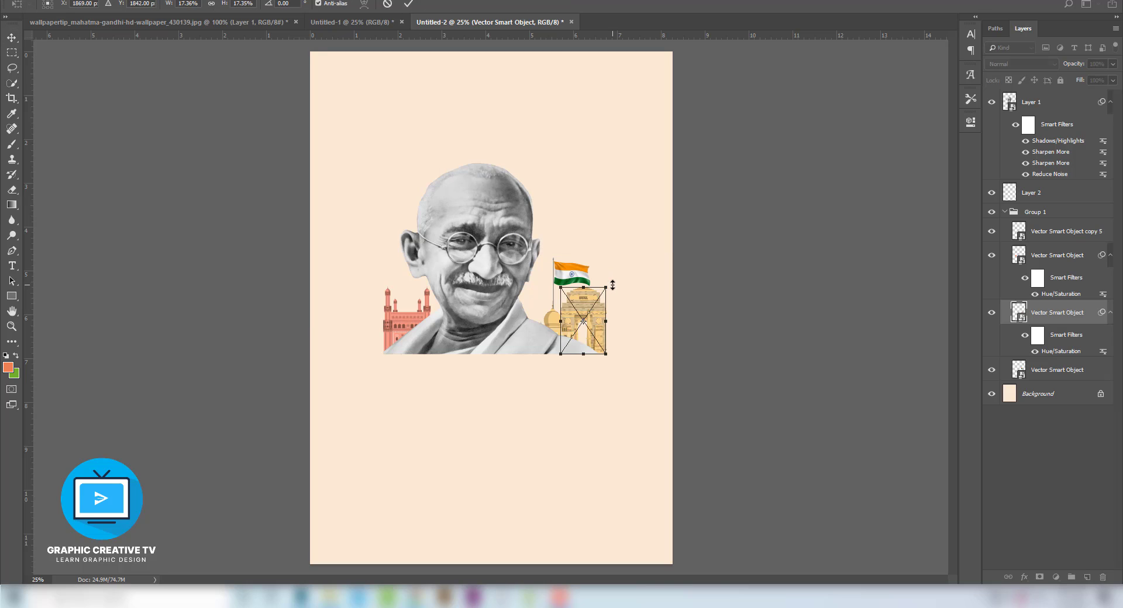
drag(606, 284, 602, 290)
key(Return)
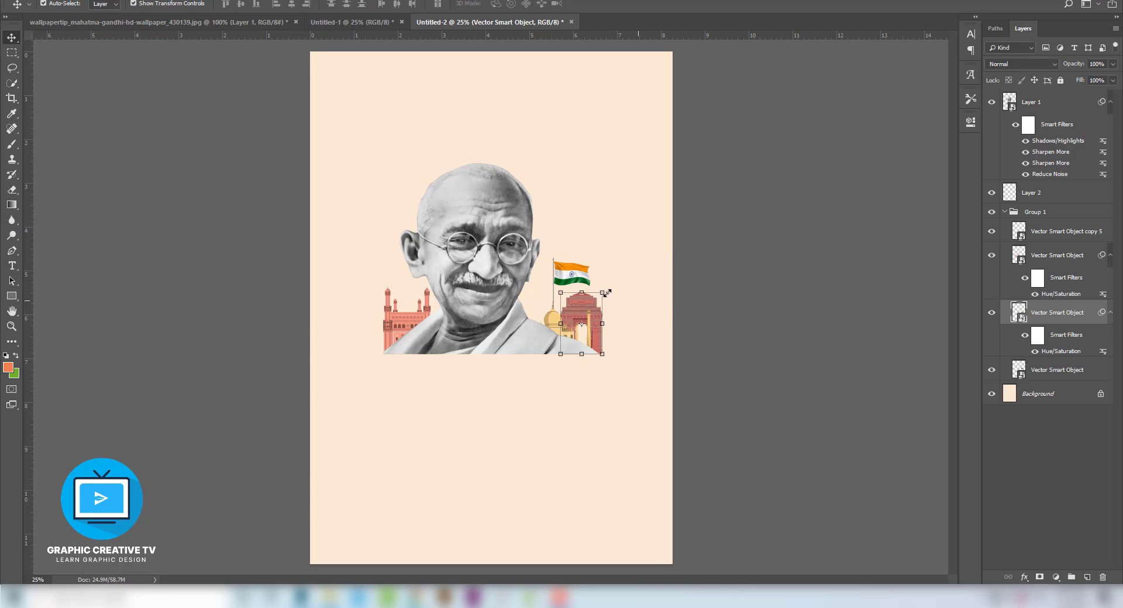
Step: Set the blend mode of the India Gate, Taj Mahal and Charminar layers to Luminosity
shift+click(551, 328)
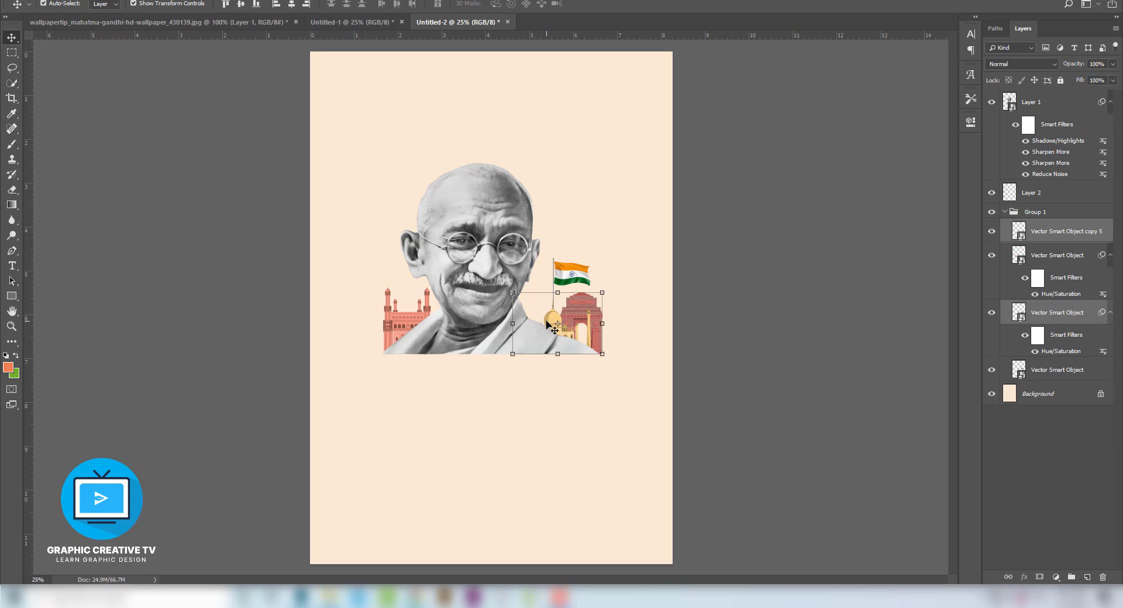
shift+click(400, 323)
click(1024, 69)
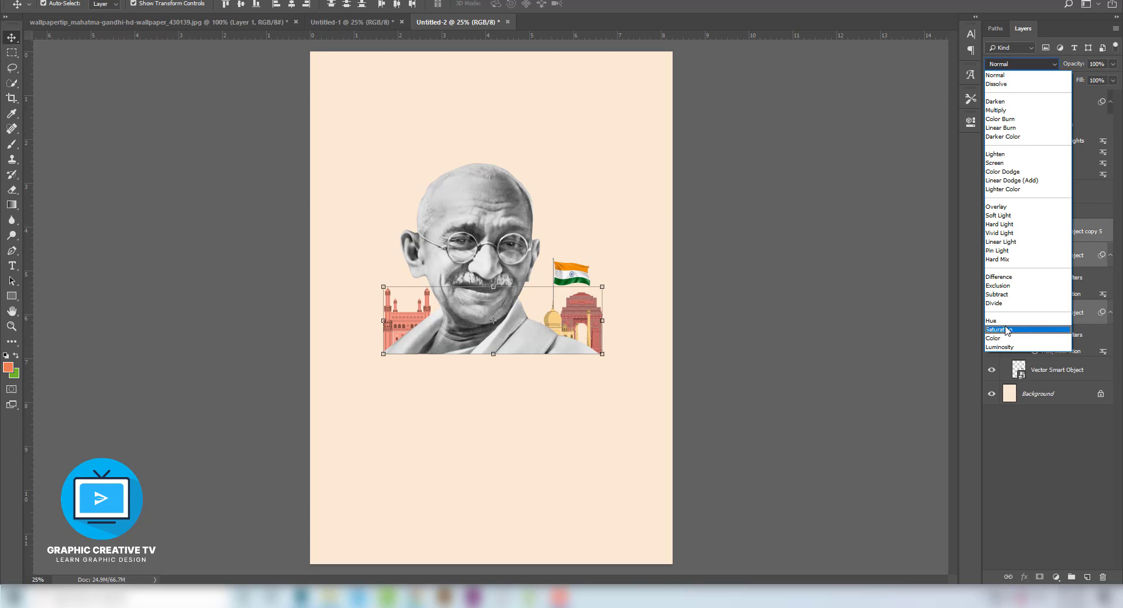
click(998, 349)
click(719, 346)
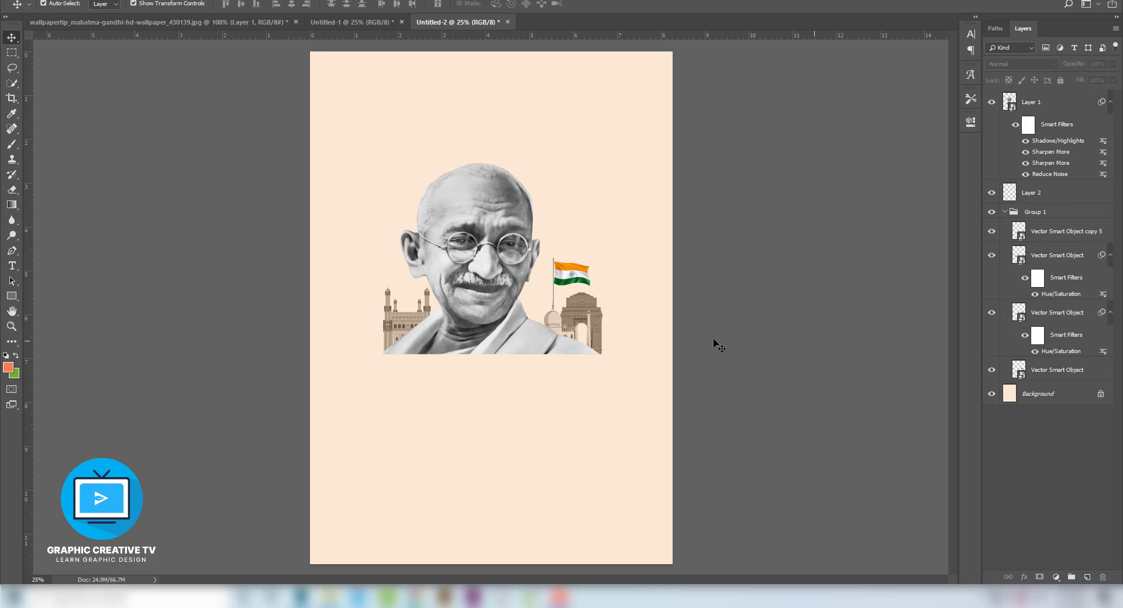
click(585, 344)
click(834, 404)
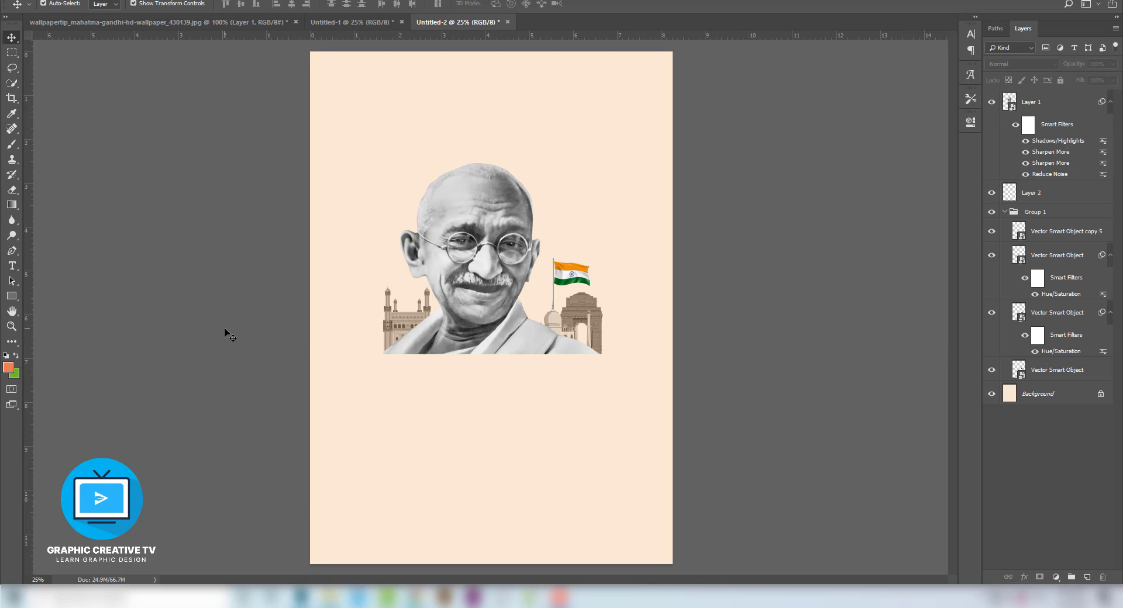
Step: Choose the 1100 px cloud brush and add a new layer above the bottommost landmark layer in Group 1
click(8, 368)
click(993, 244)
click(13, 145)
click(63, 4)
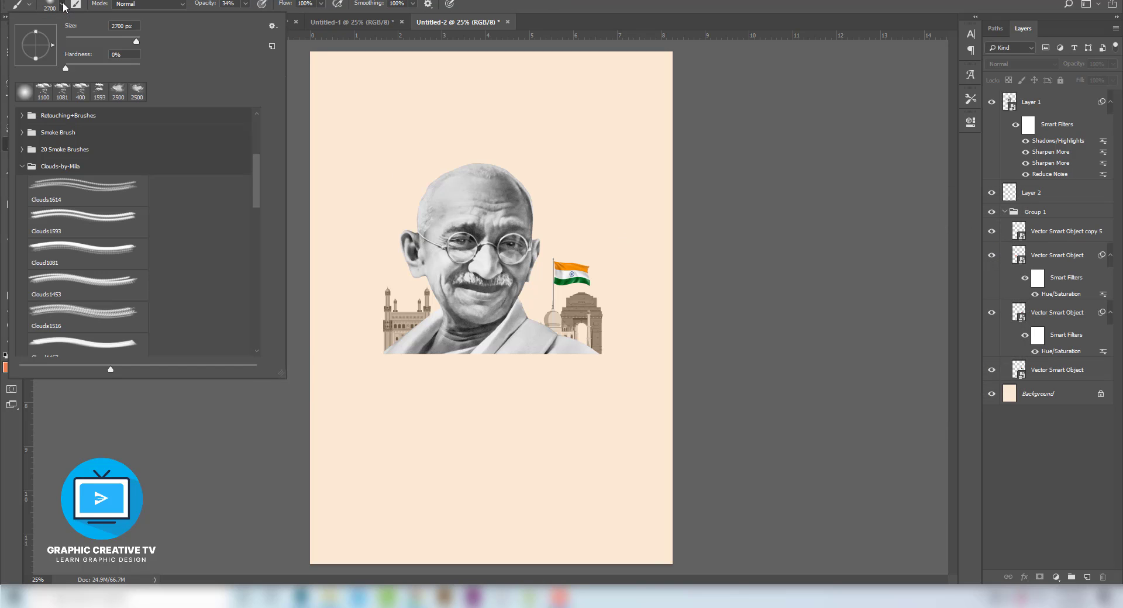
click(46, 93)
click(56, 4)
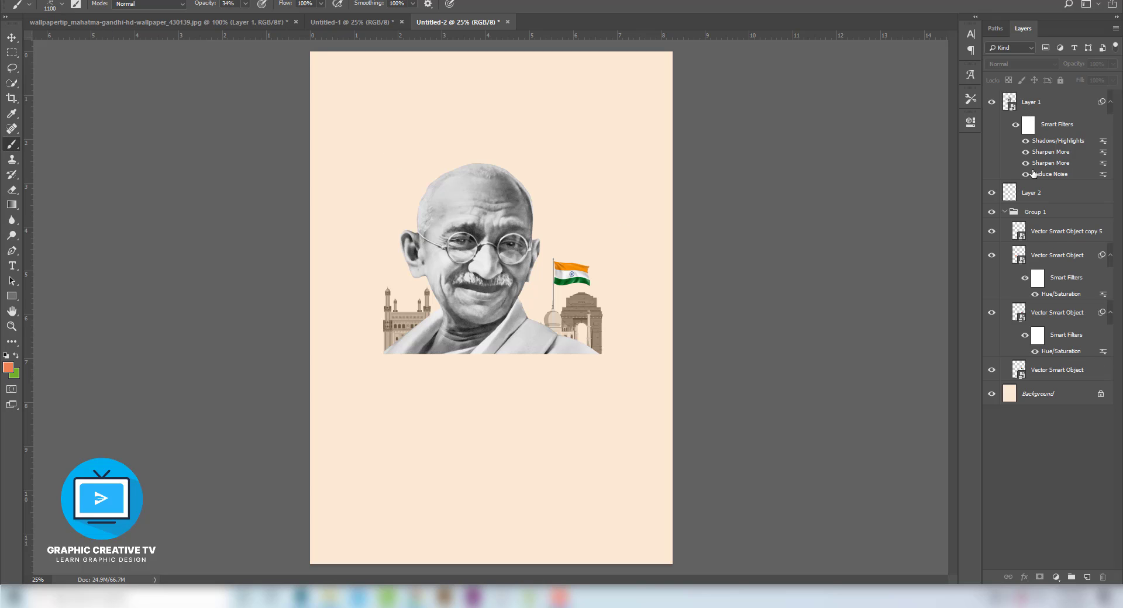
click(1060, 370)
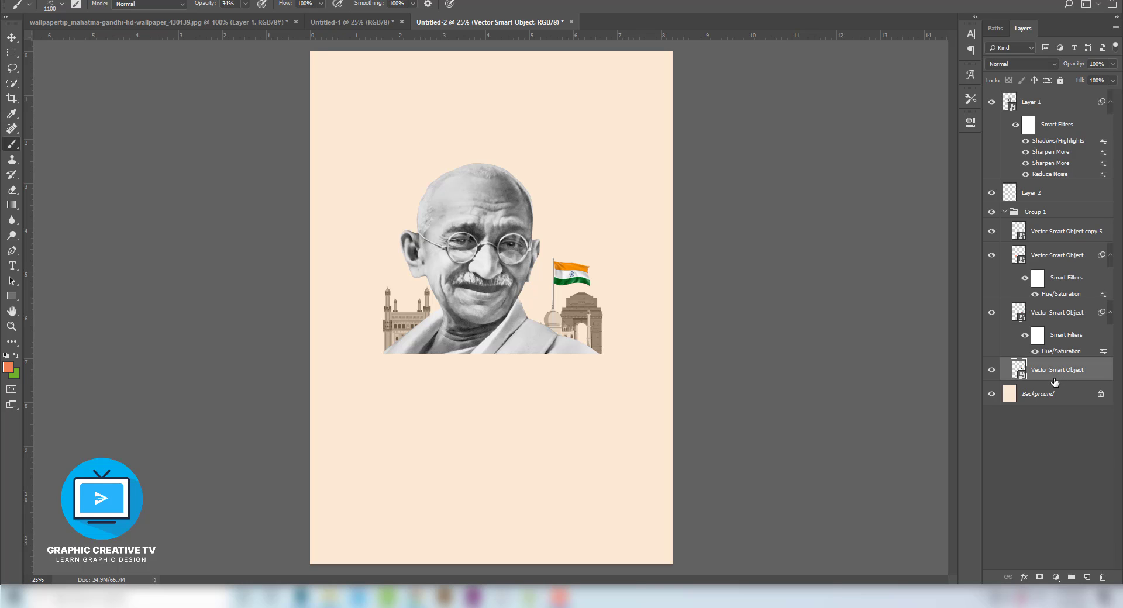
key(ctrl+shift+n)
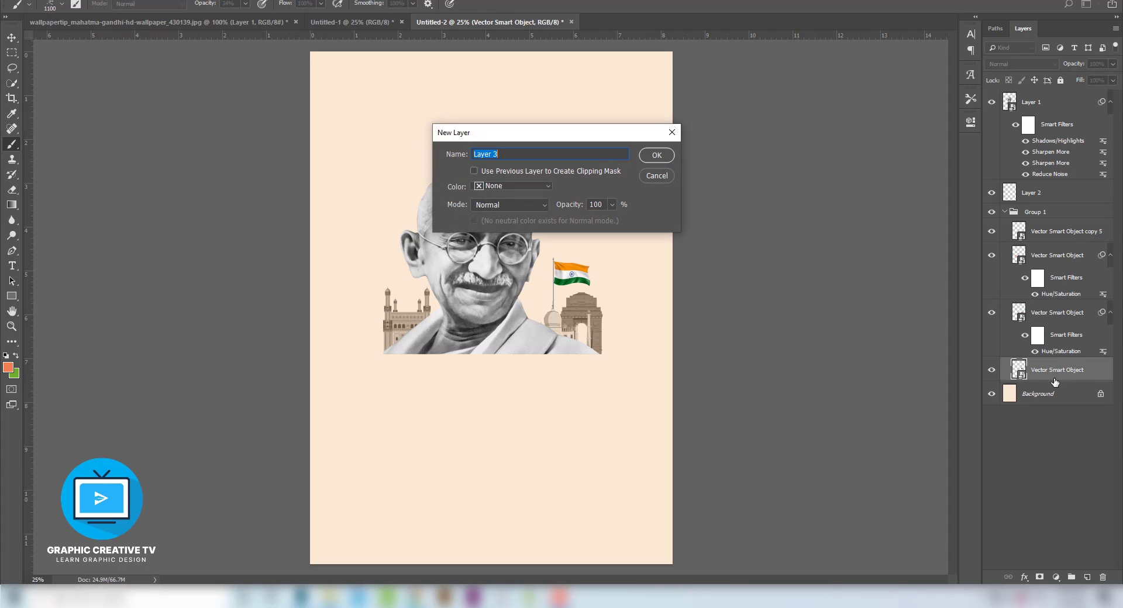
key(Return)
Step: Paint a wide band of orange clouds behind the portrait's head with the brush opacity at 72%
click(416, 174)
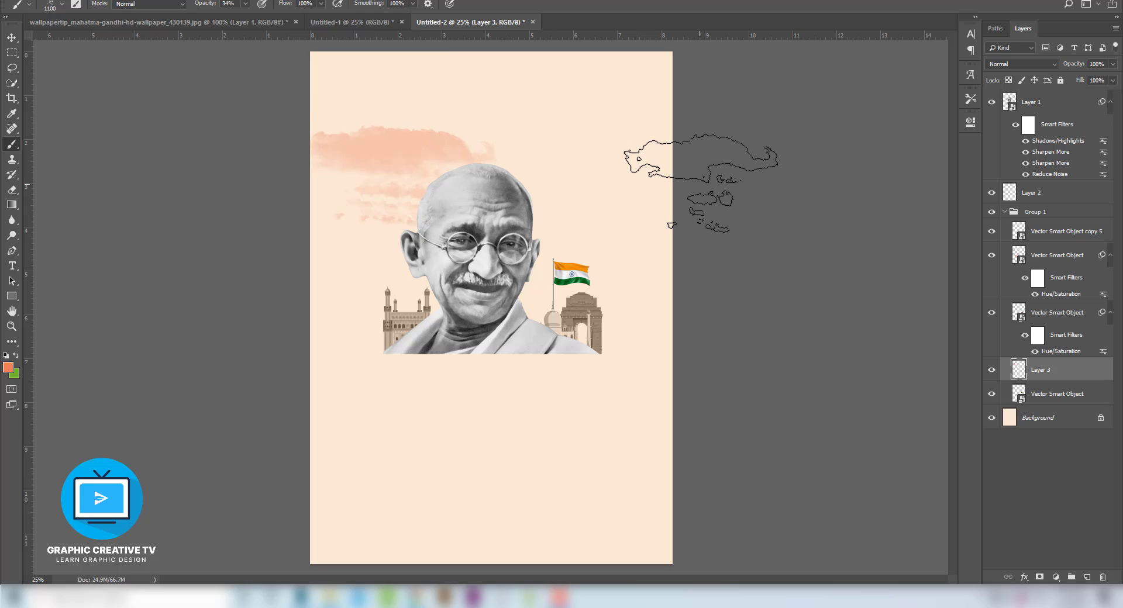
key(ctrl+z)
click(245, 4)
drag(248, 16, 268, 19)
mouse_move(412, 194)
mouse_down()
mouse_move(562, 202)
mouse_move(580, 221)
mouse_move(576, 212)
mouse_move(604, 204)
mouse_move(502, 183)
mouse_move(404, 193)
mouse_move(531, 201)
mouse_up()
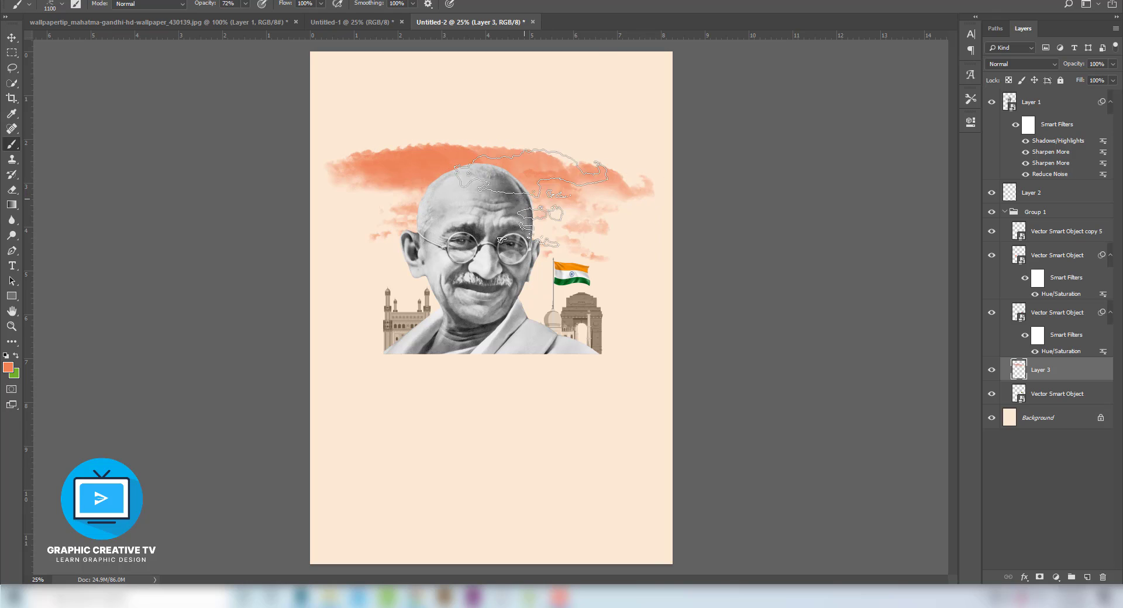
Step: Add a new layer at the top of the layer stack and switch the brush's foreground colour to green
click(11, 37)
click(79, 253)
click(1047, 370)
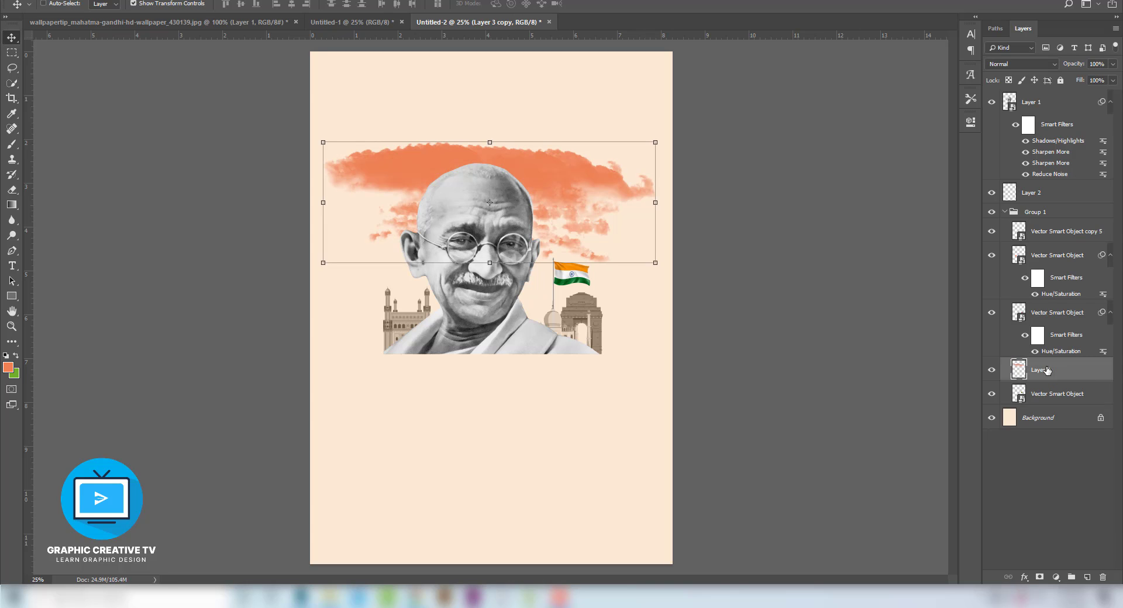
key(ctrl+shift+n)
key(Return)
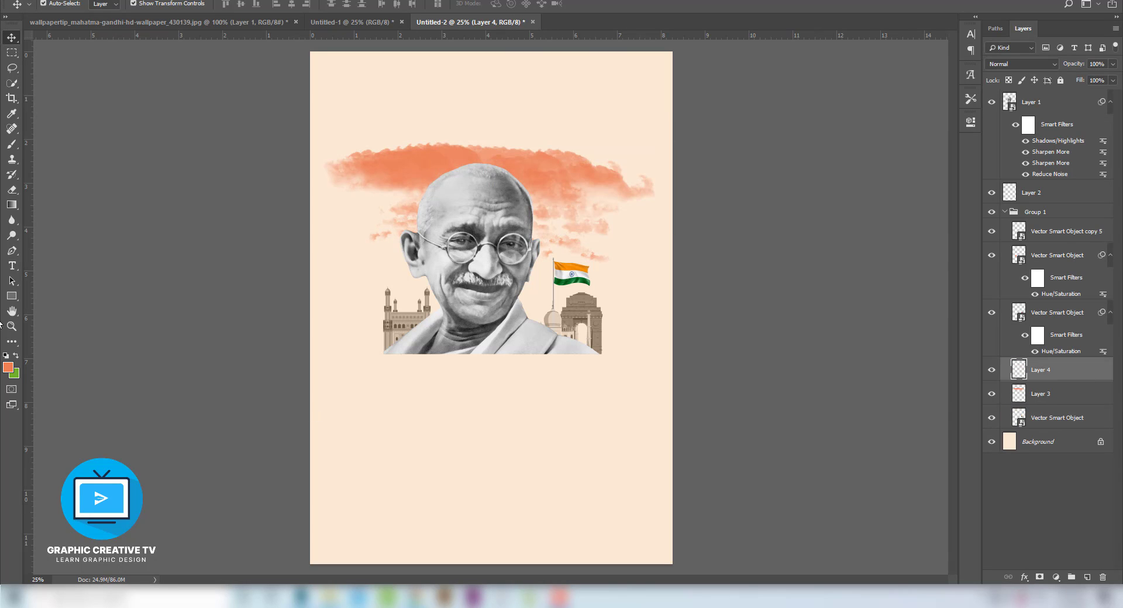
click(12, 144)
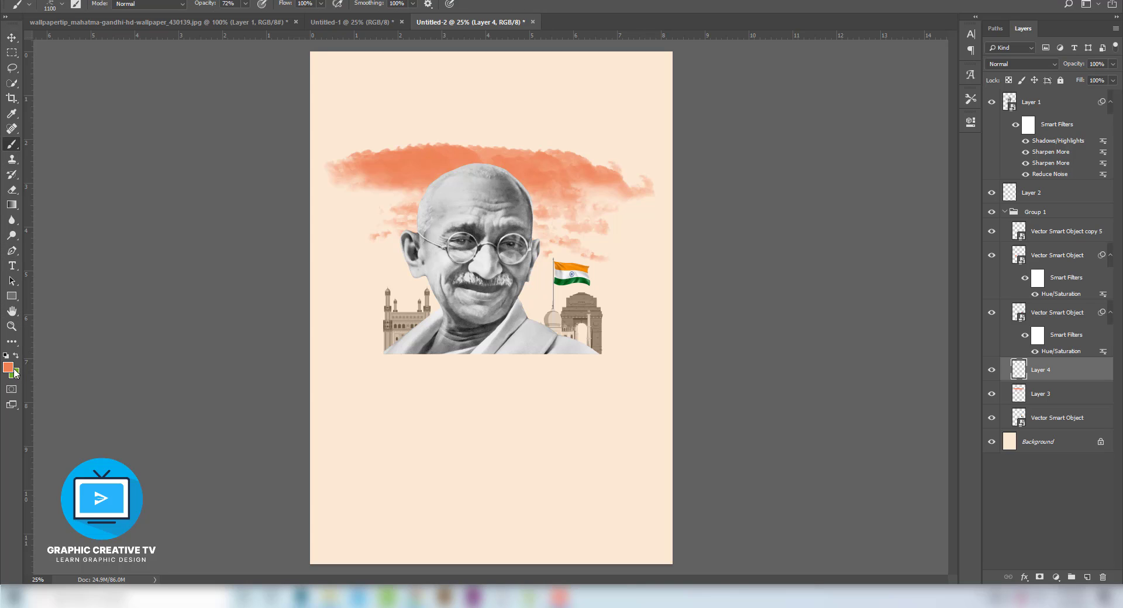
key(x)
drag(1071, 375, 1039, 95)
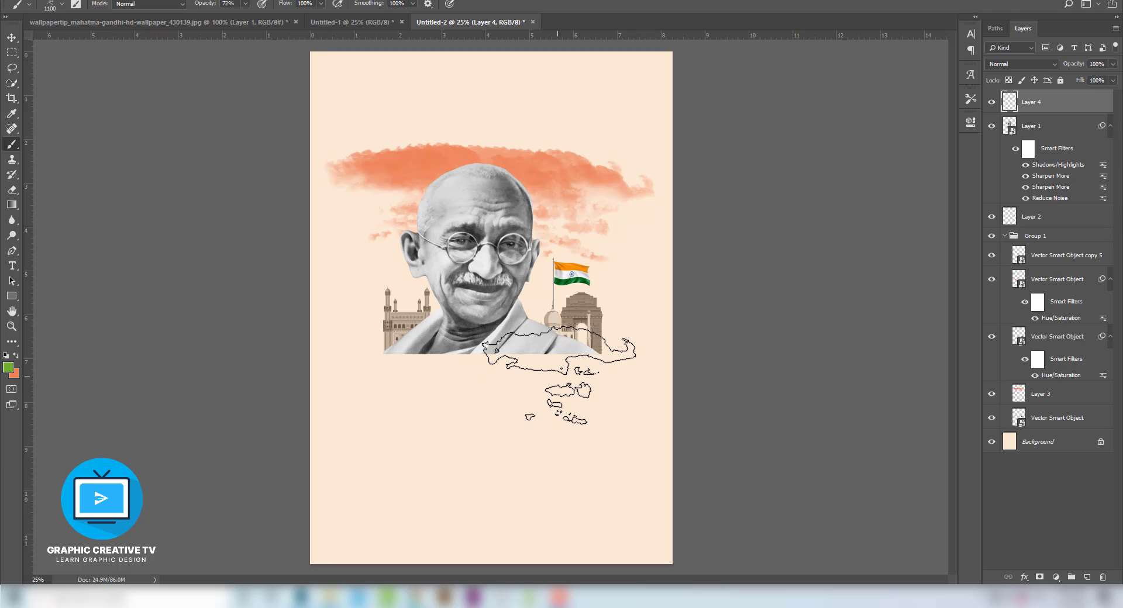
Step: Paint green clouds across the portrait's lower edge and softly erase the stray wisps beneath them
mouse_move(559, 377)
mouse_down()
mouse_move(570, 378)
mouse_move(399, 381)
mouse_move(572, 385)
mouse_up()
click(382, 397)
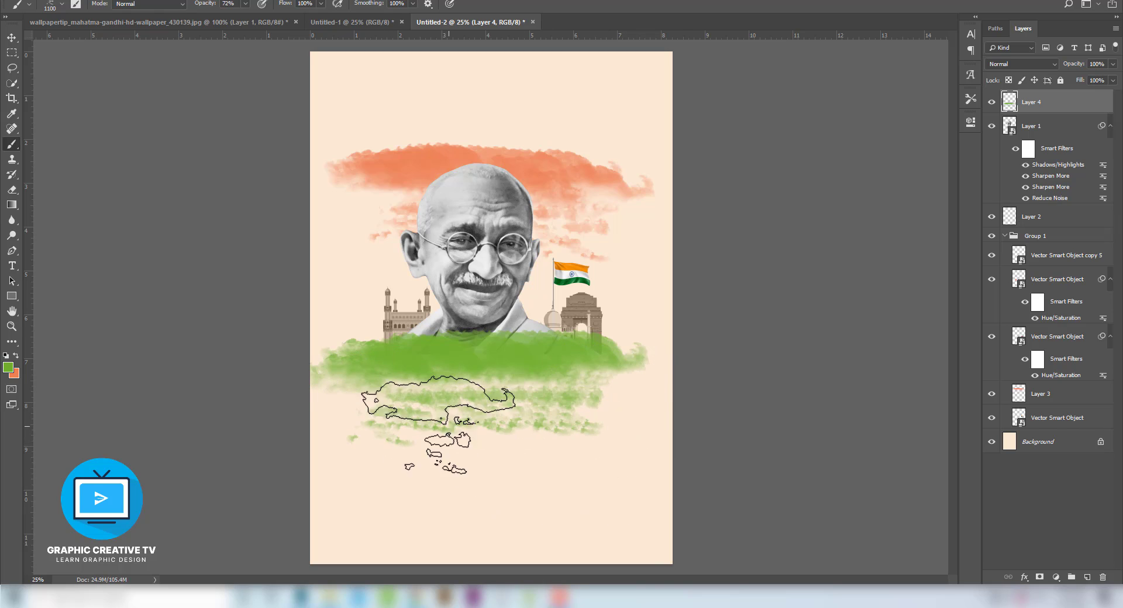
click(12, 190)
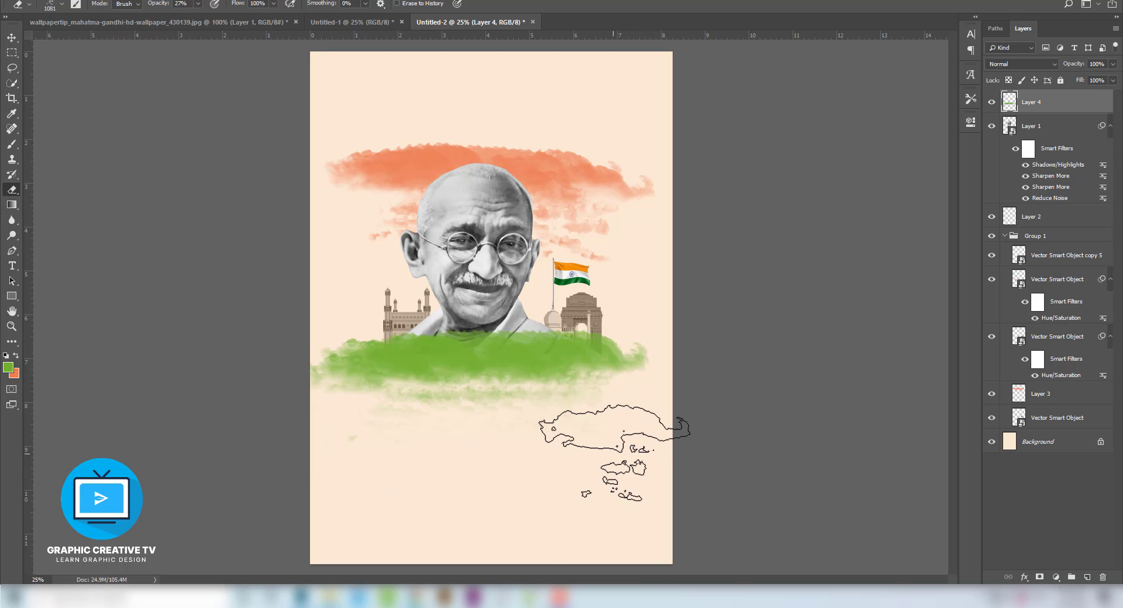
Step: Lower the green cloud band slightly over the base of the portrait and landmarks
click(11, 37)
drag(497, 343, 499, 350)
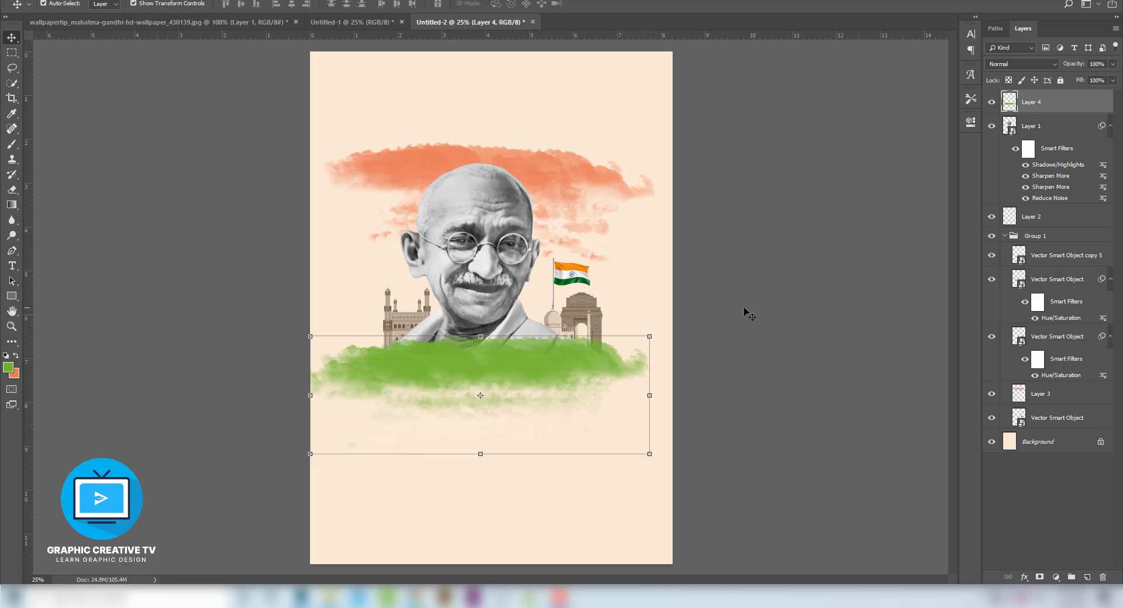
click(743, 314)
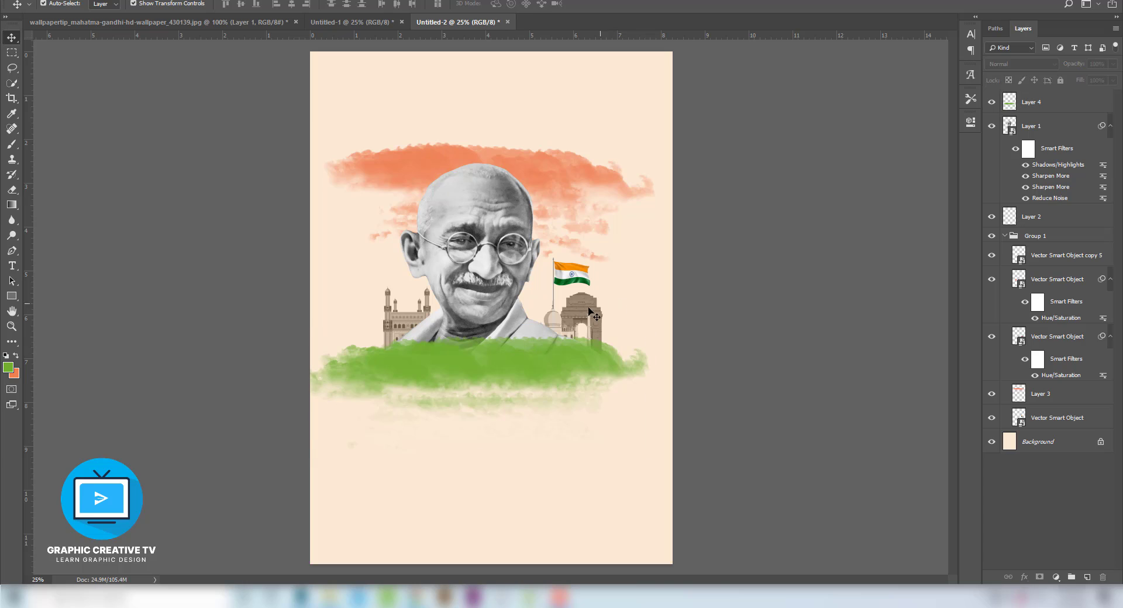
Step: Add a new layer beneath the orange clouds and set the foreground colour to white, ffffff
click(1041, 417)
key(ctrl+shift+n)
key(Return)
key(i)
click(8, 367)
text(ffffff)
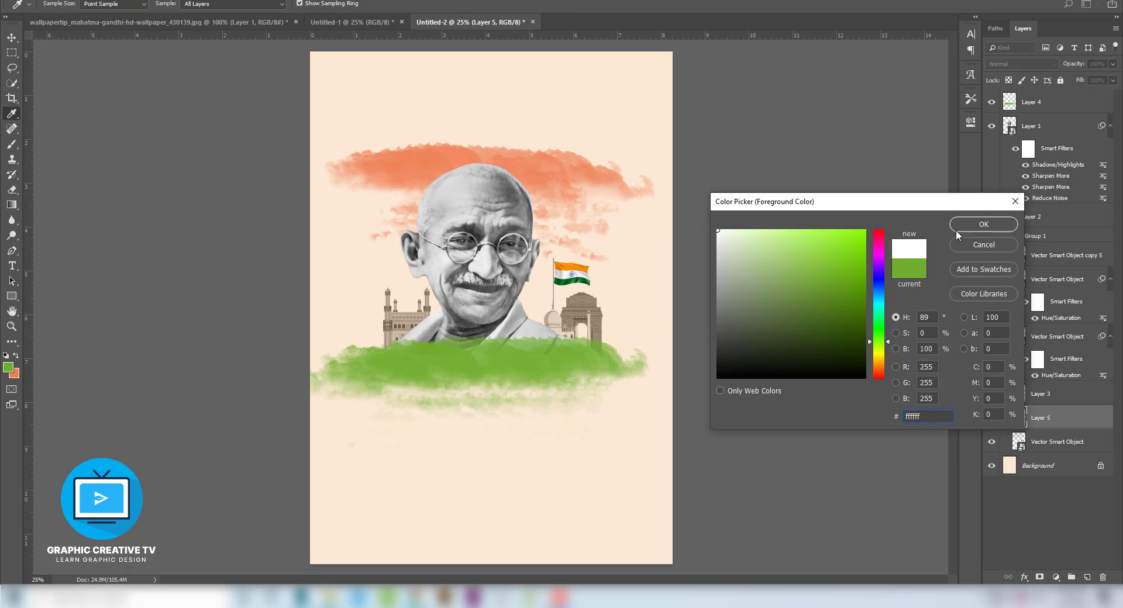
click(957, 228)
Step: Try painting white clouds behind the portrait and landmarks with the cloud brush at 1600 px, and discard that layer
key(b)
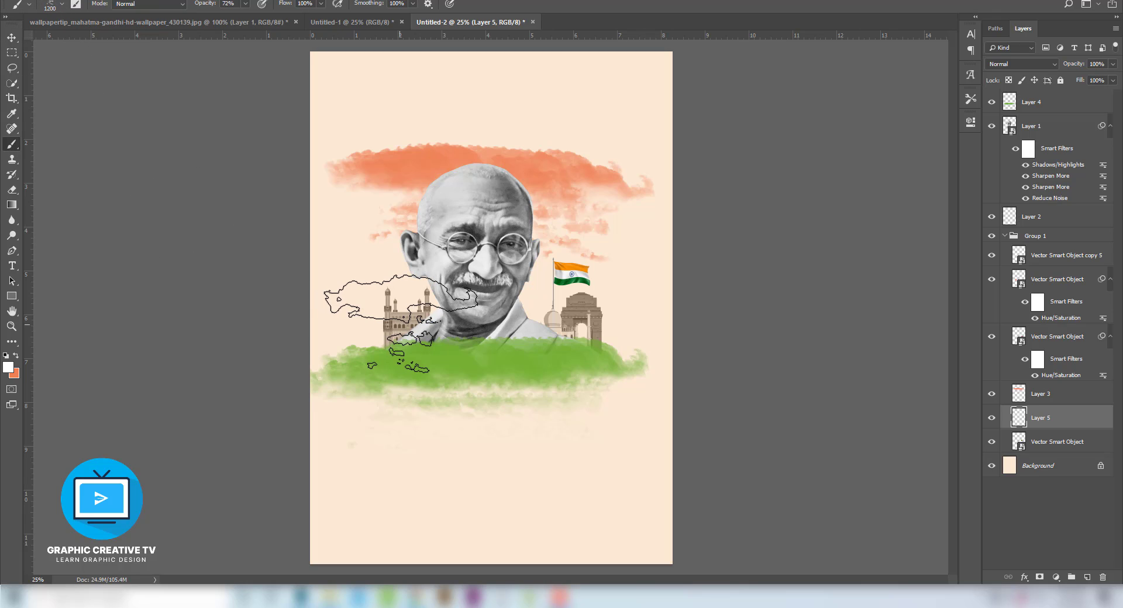
key(bracketright)
key(bracketright)
key(bracketright)
key(bracketright)
key(bracketright)
click(491, 322)
click(398, 336)
click(566, 334)
click(448, 317)
click(620, 313)
click(410, 325)
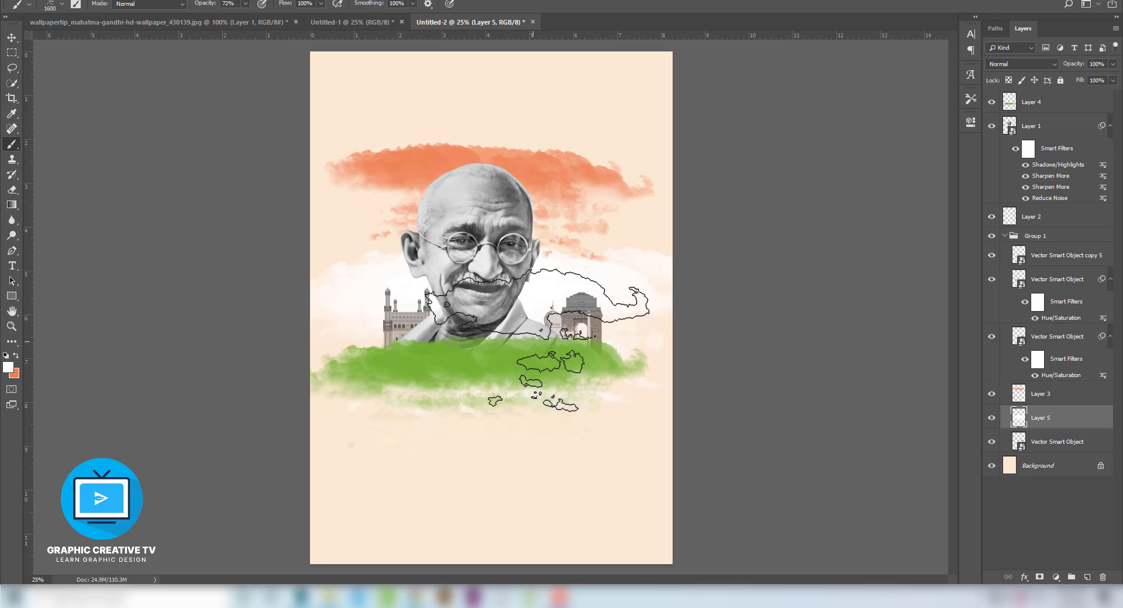
drag(1075, 416, 1075, 444)
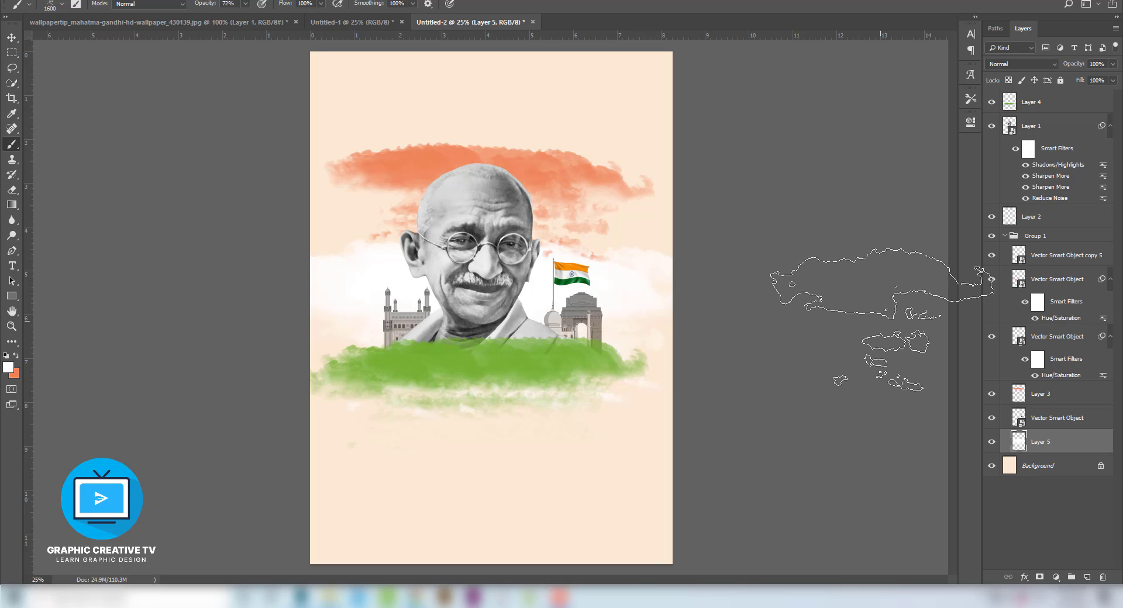
key(Delete)
Step: Paint a soft white glow behind the portrait with a 2100 px round brush on a new layer placed directly above the background
key(ctrl+shift+n)
key(Return)
click(63, 4)
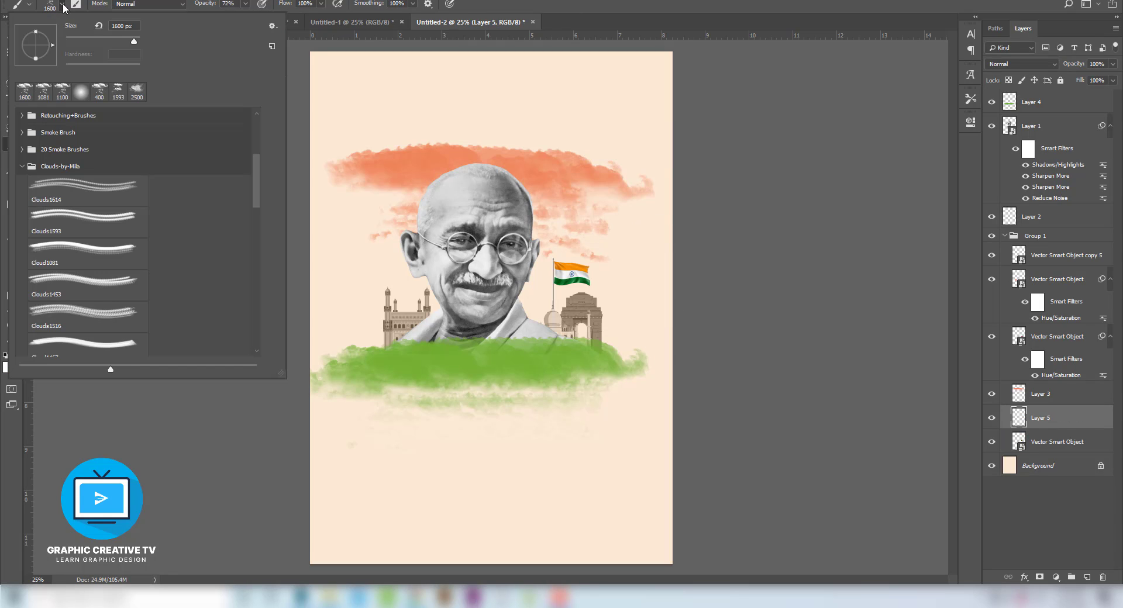
click(62, 5)
key(bracketright)
key(bracketright)
key(bracketright)
key(bracketright)
key(bracketright)
mouse_move(507, 293)
mouse_down()
mouse_move(544, 286)
mouse_move(414, 301)
mouse_move(437, 314)
mouse_up()
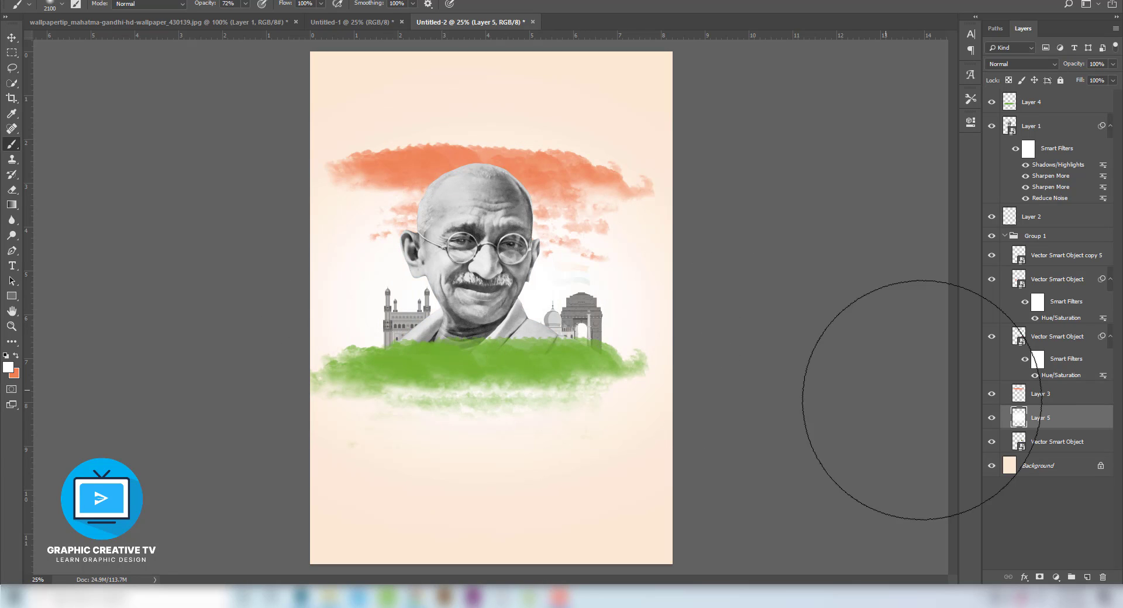
drag(1047, 429, 1047, 454)
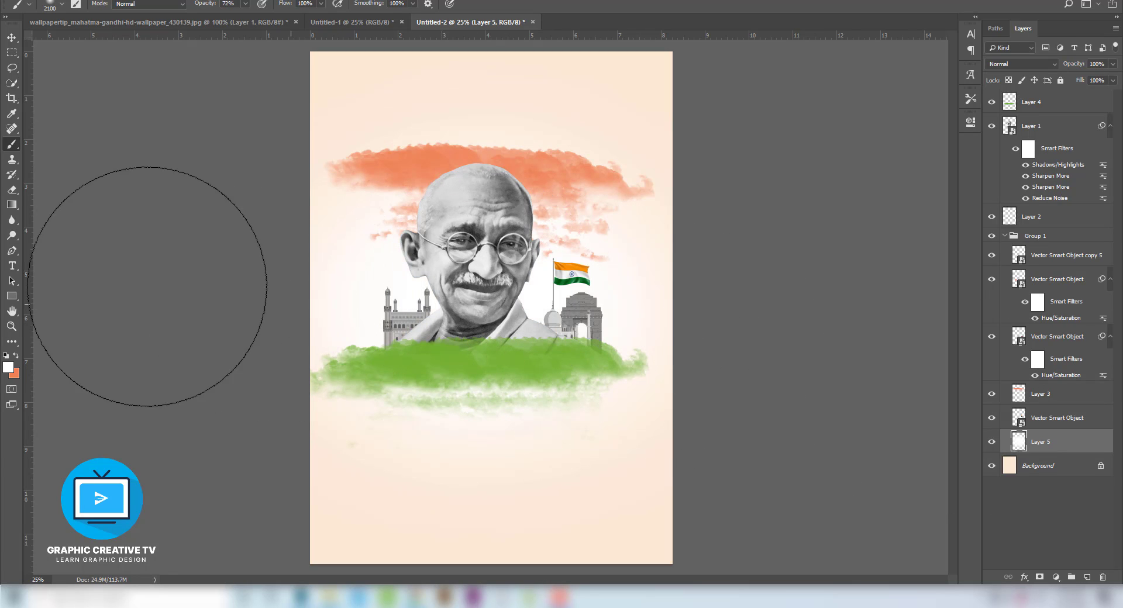
Step: Nudge the orange clouds up slightly and shift the green clouds sideways so both bands line up around the portrait
click(12, 37)
click(536, 186)
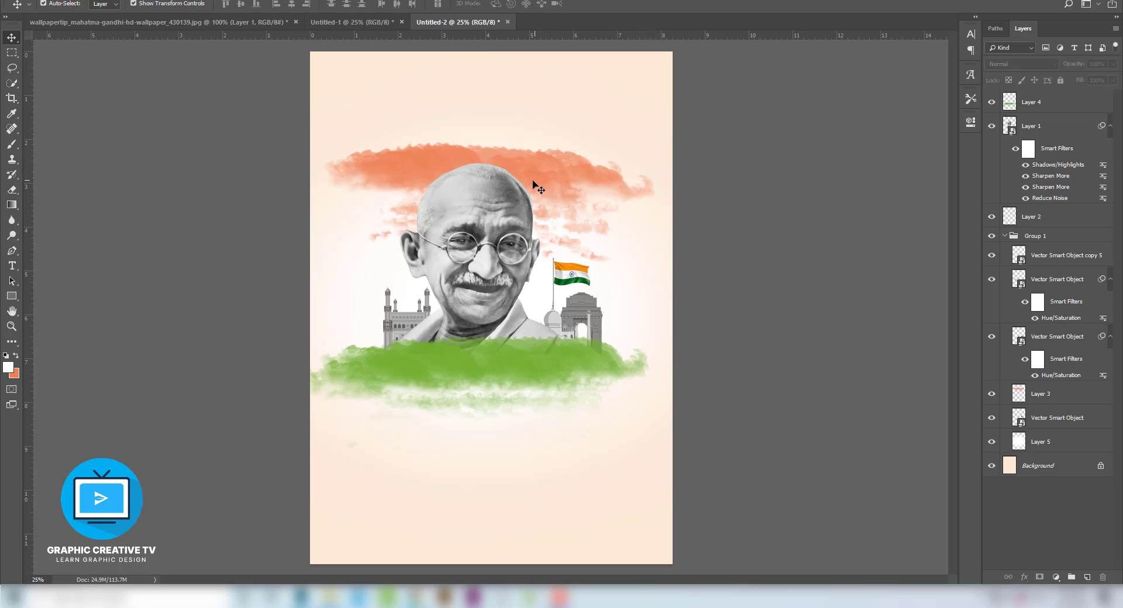
click(805, 251)
click(500, 369)
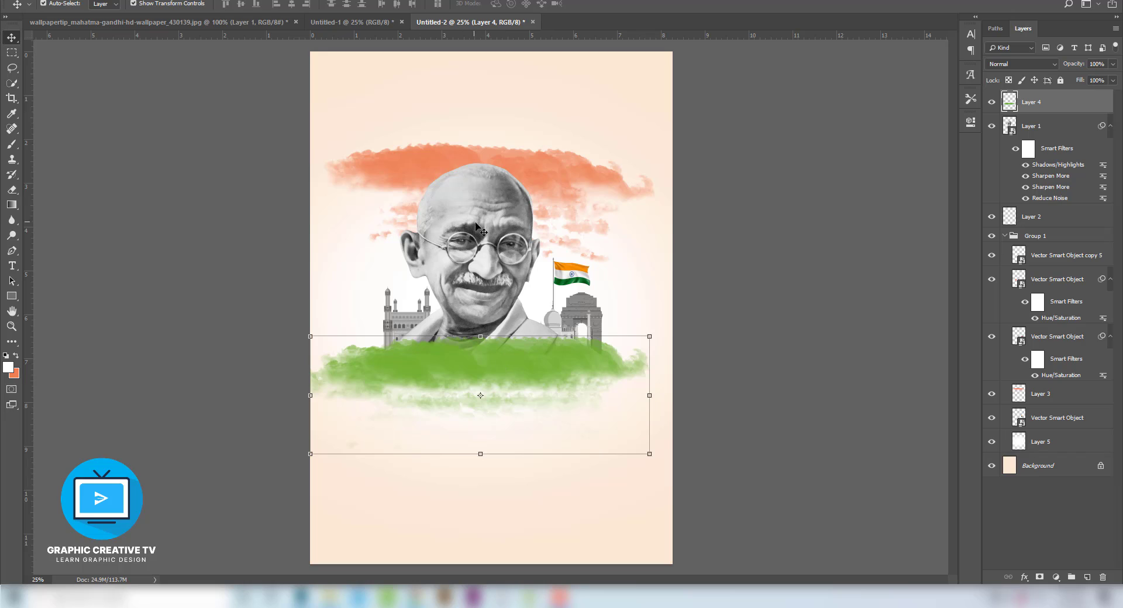
drag(508, 361, 508, 364)
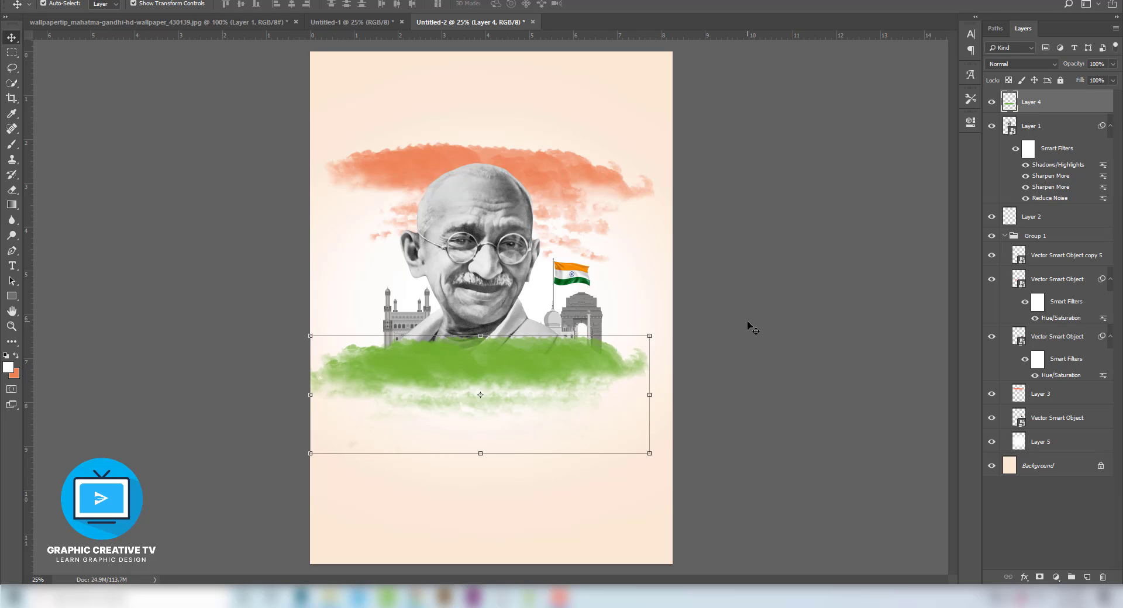
click(719, 325)
drag(579, 179, 573, 170)
click(802, 291)
drag(590, 374, 594, 370)
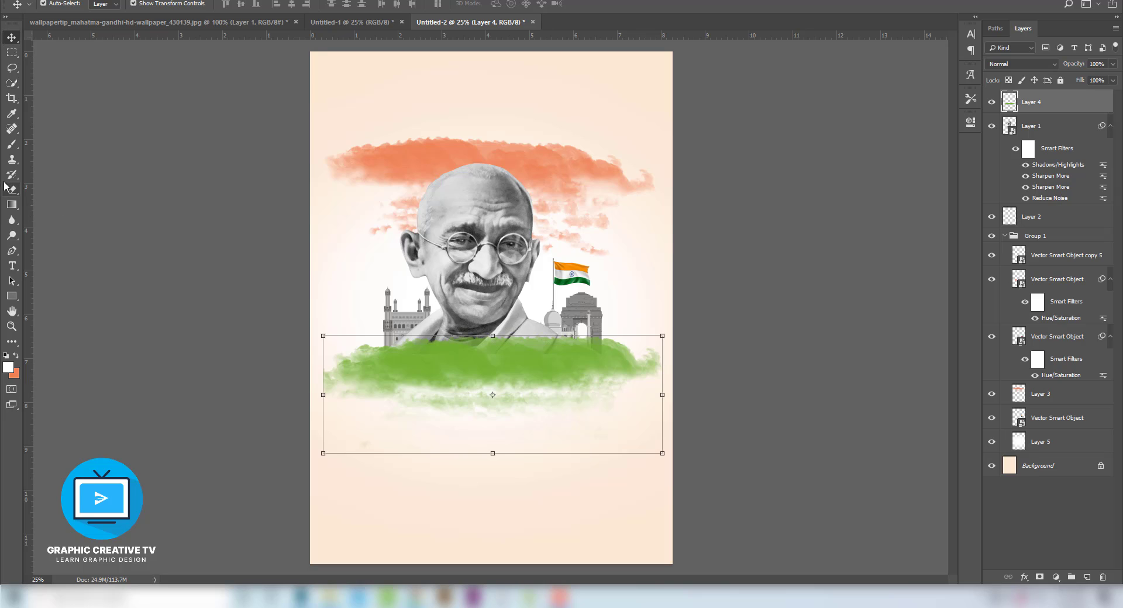
click(11, 144)
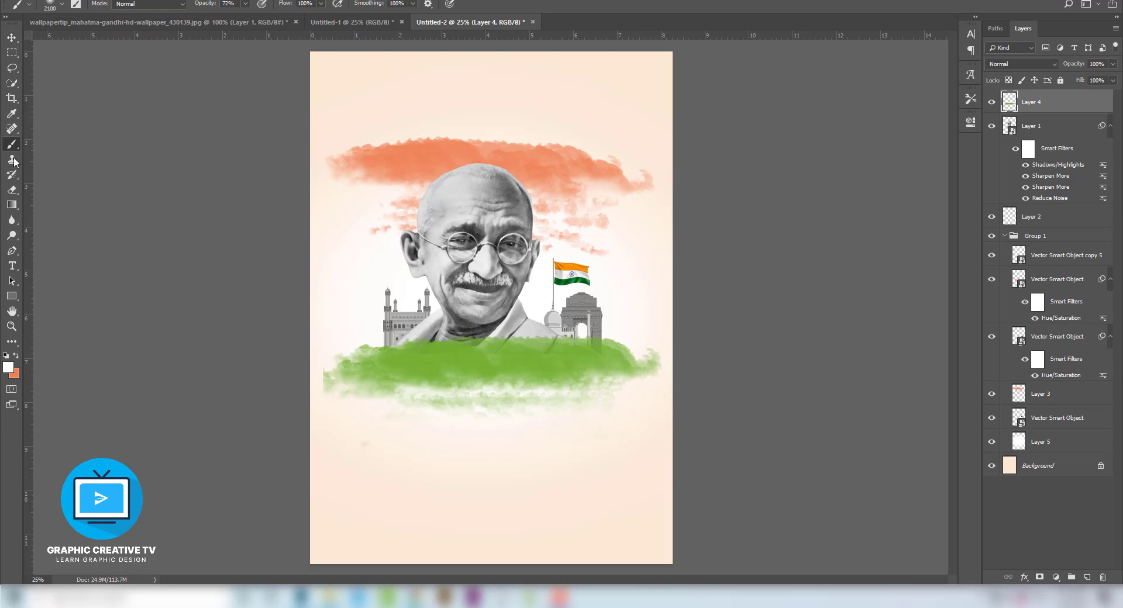
Step: Soften the left edge of the green clouds with the Eraser at 27% opacity, using the 1081 px cloud brush tip
click(64, 4)
click(43, 92)
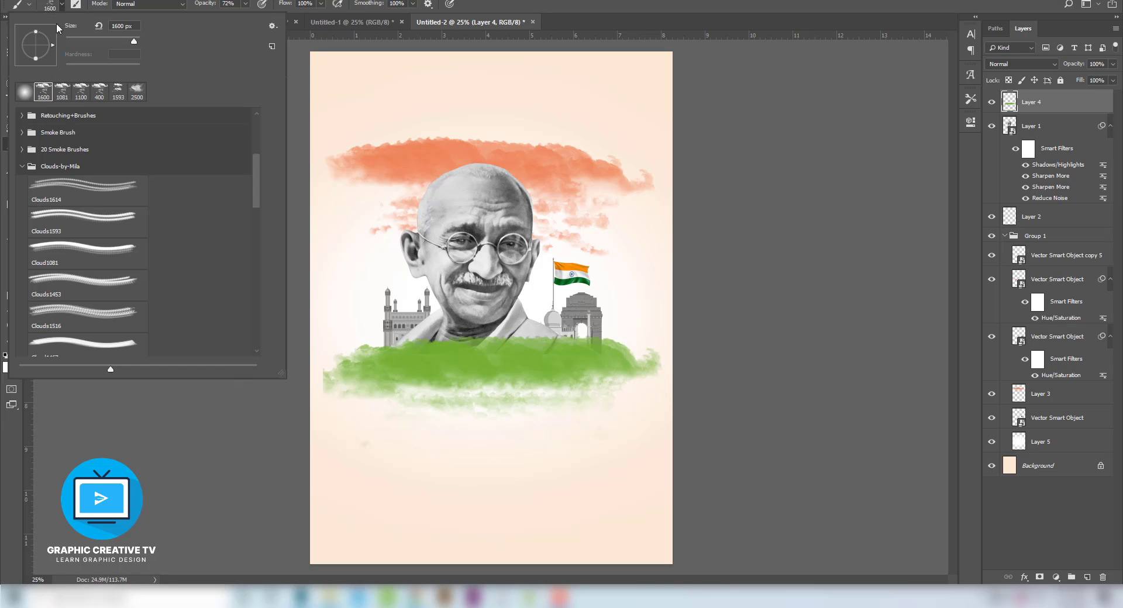
click(63, 4)
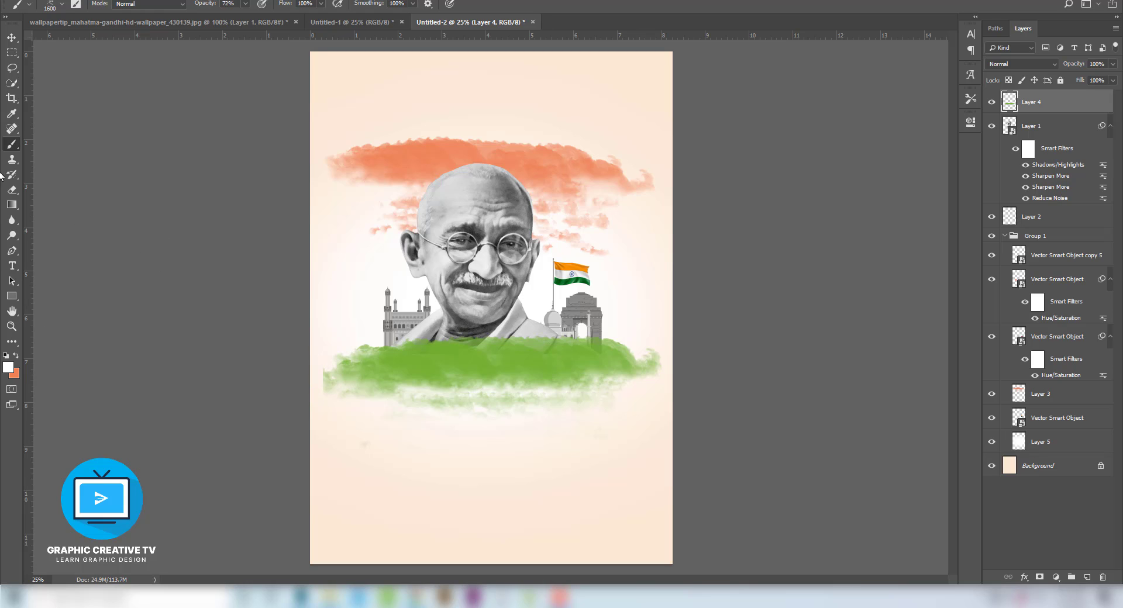
click(11, 190)
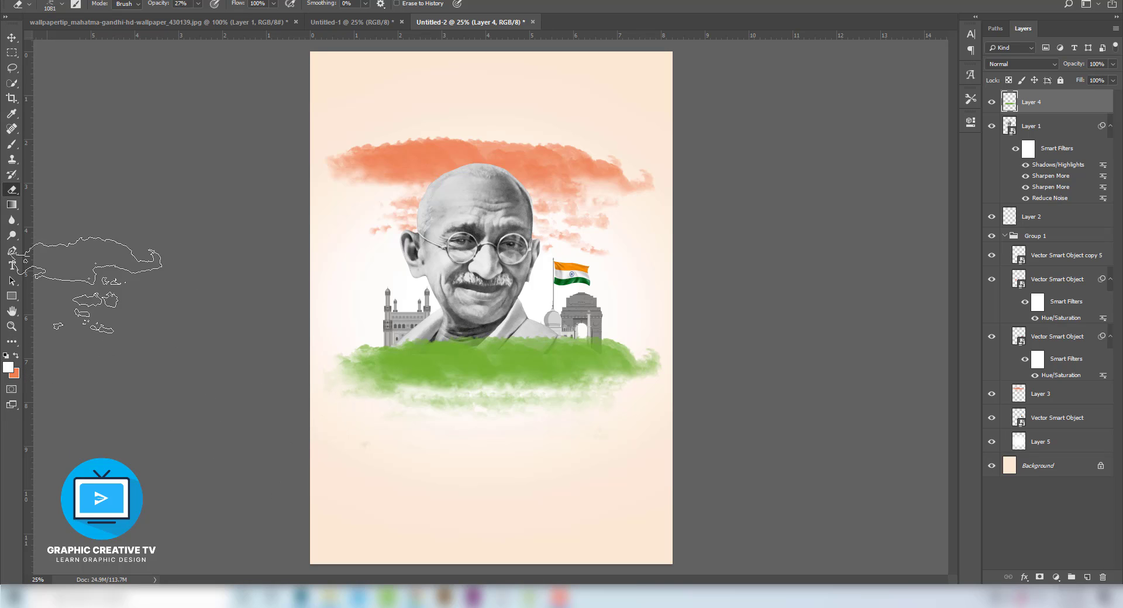
Step: Add a new layer above the green clouds layer, at the top of the layer stack
click(11, 37)
click(104, 166)
click(551, 158)
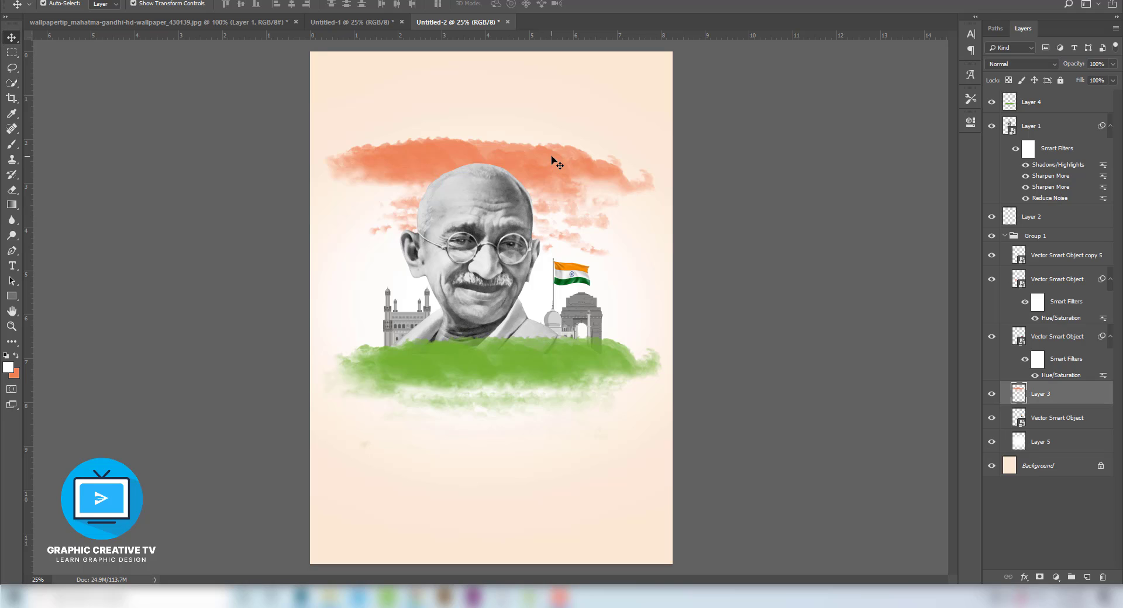
click(630, 177)
click(630, 178)
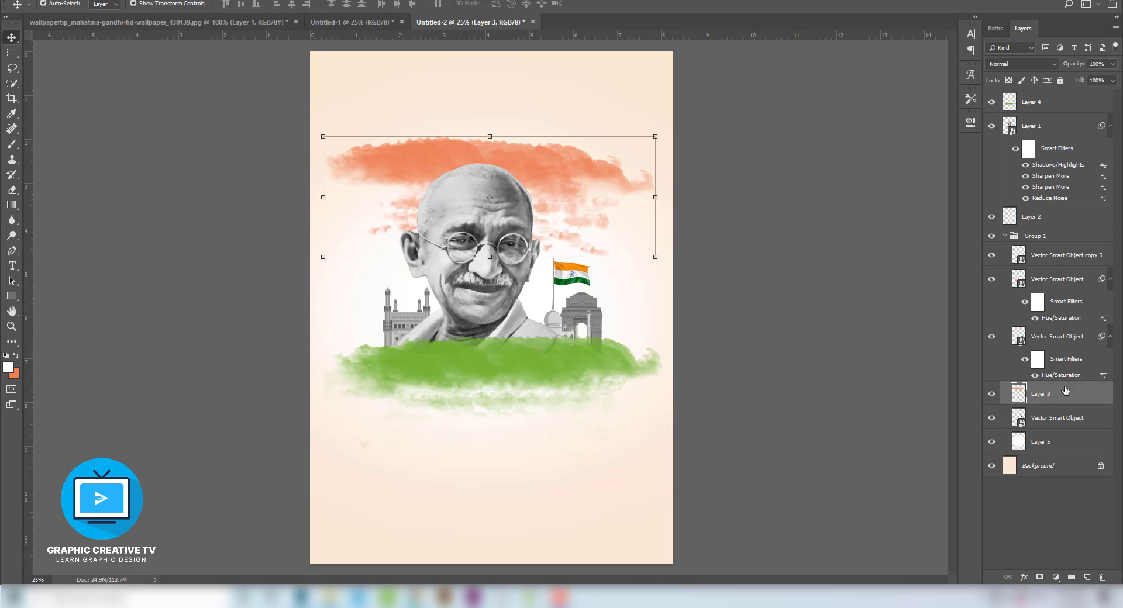
click(1028, 102)
key(ctrl+shift+n)
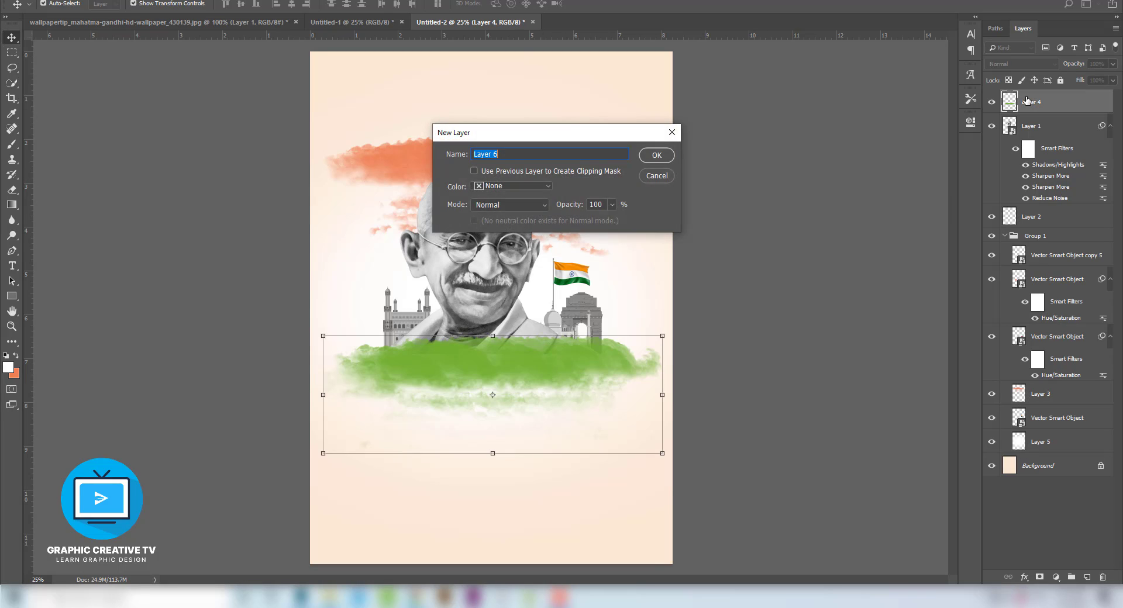
key(Return)
Step: Paint soft orange glows in both upper corners of the poster with a 1600 px soft round brush, sampling the orange clouds' colour
click(11, 144)
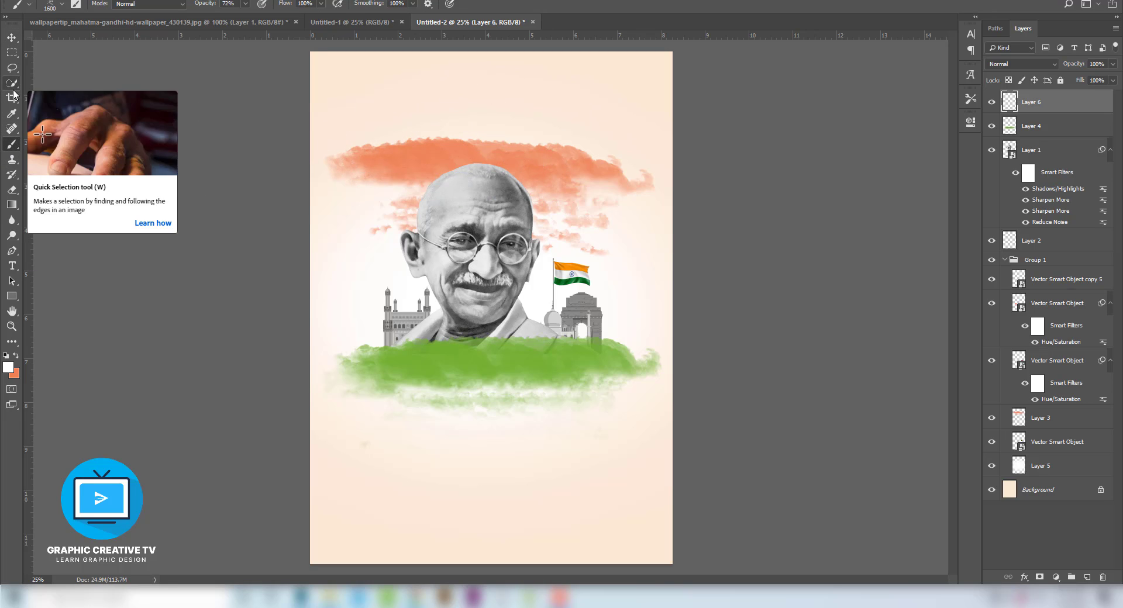
right_click(12, 146)
click(62, 5)
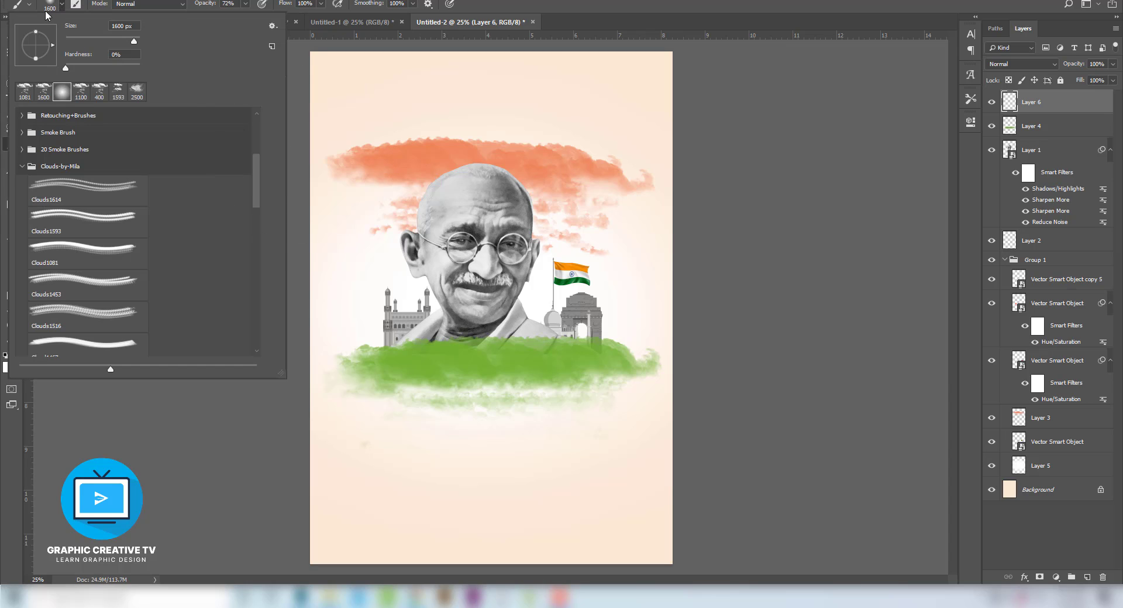
click(62, 4)
alt+click(403, 155)
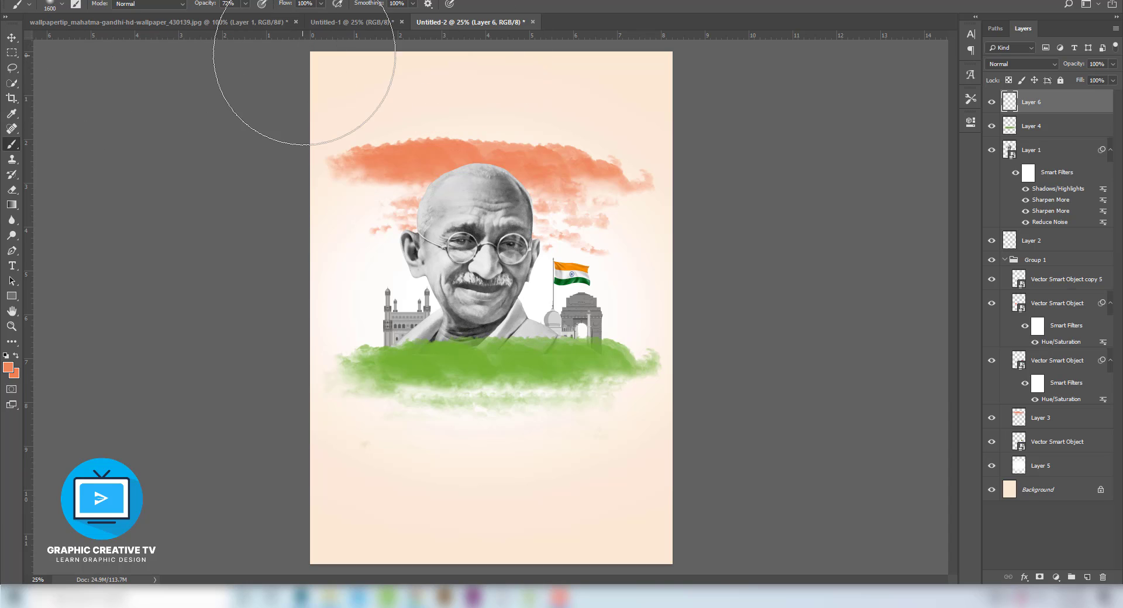
click(274, 75)
click(708, 92)
drag(514, 21, 82, 22)
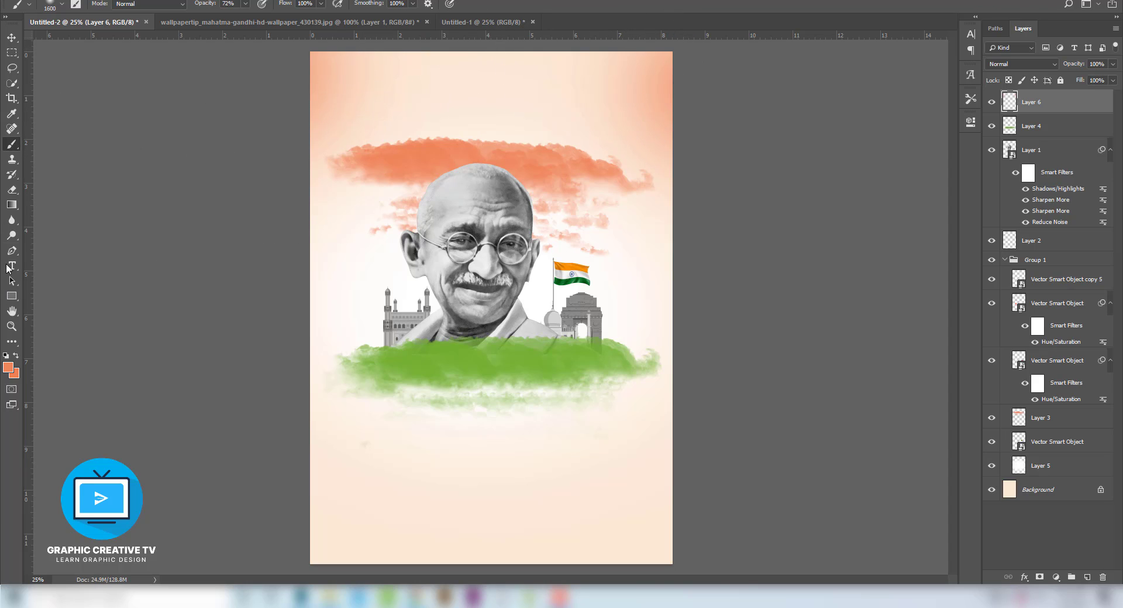
Step: Set the foreground colour to white, ffffff, and paint a soft highlight over the poster's upper-left corner
click(8, 372)
text(ffffff)
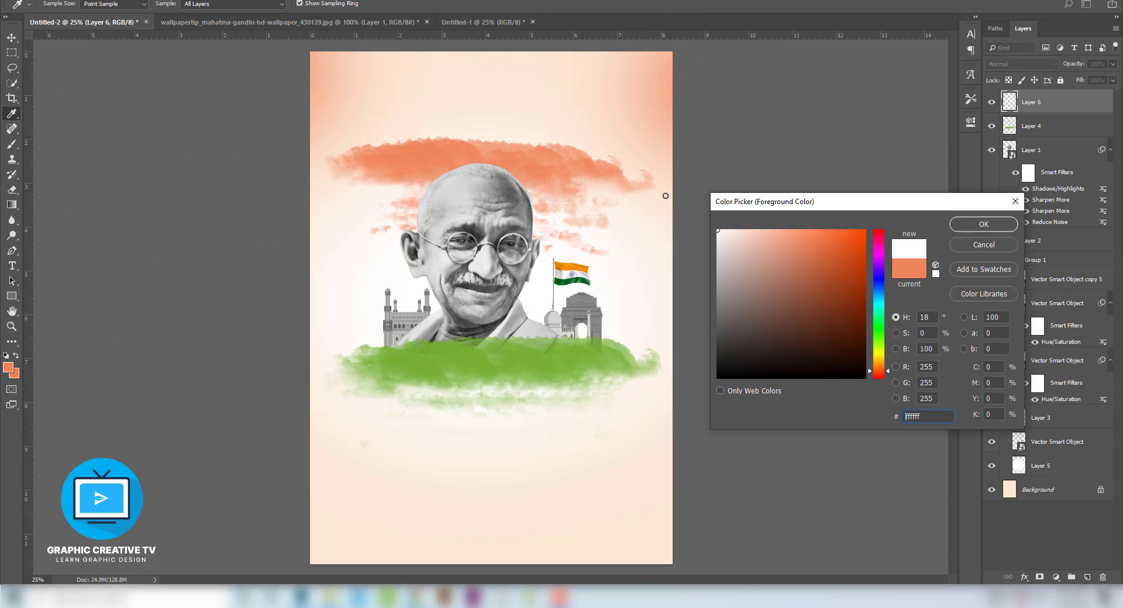
click(1005, 227)
click(301, 53)
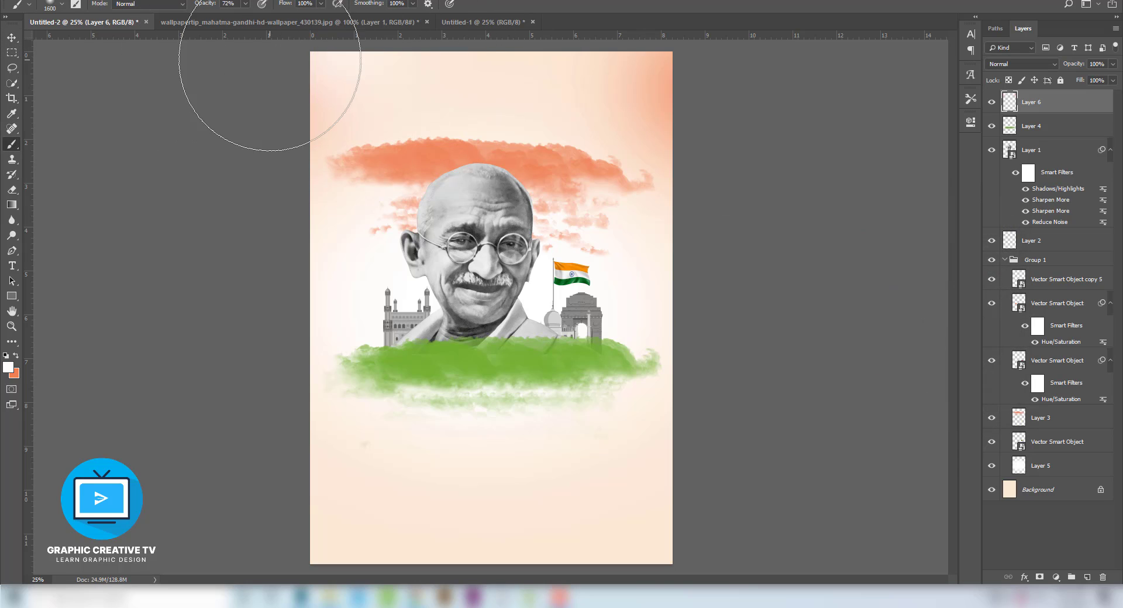
click(12, 37)
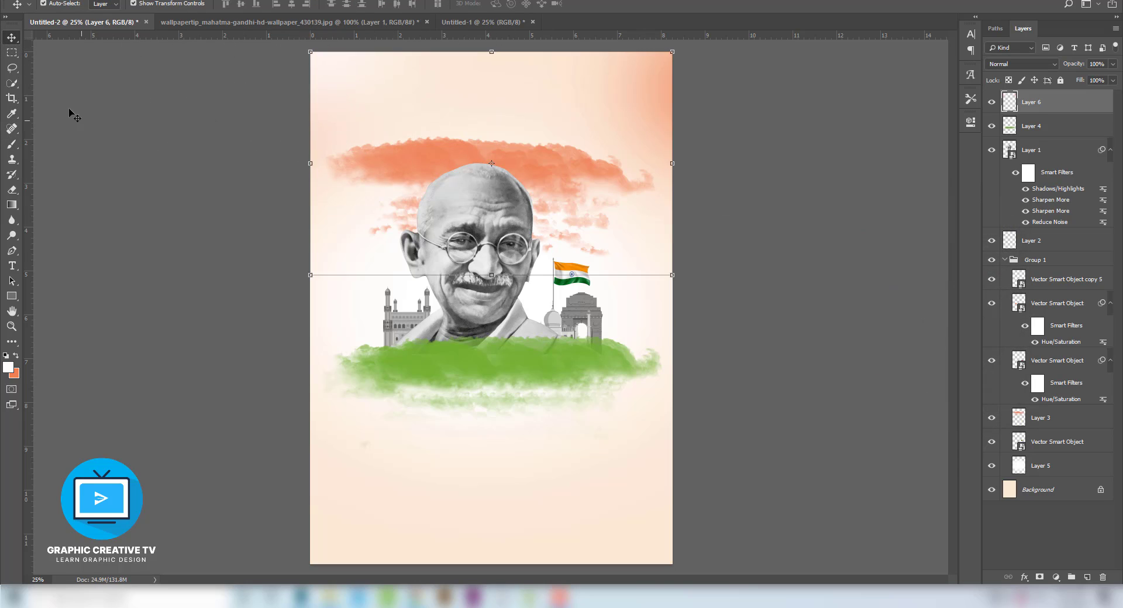
Step: Try a tint on the portrait: fill a new layer above it with dark orange, aa3809, and clip it to the portrait
click(773, 358)
click(476, 273)
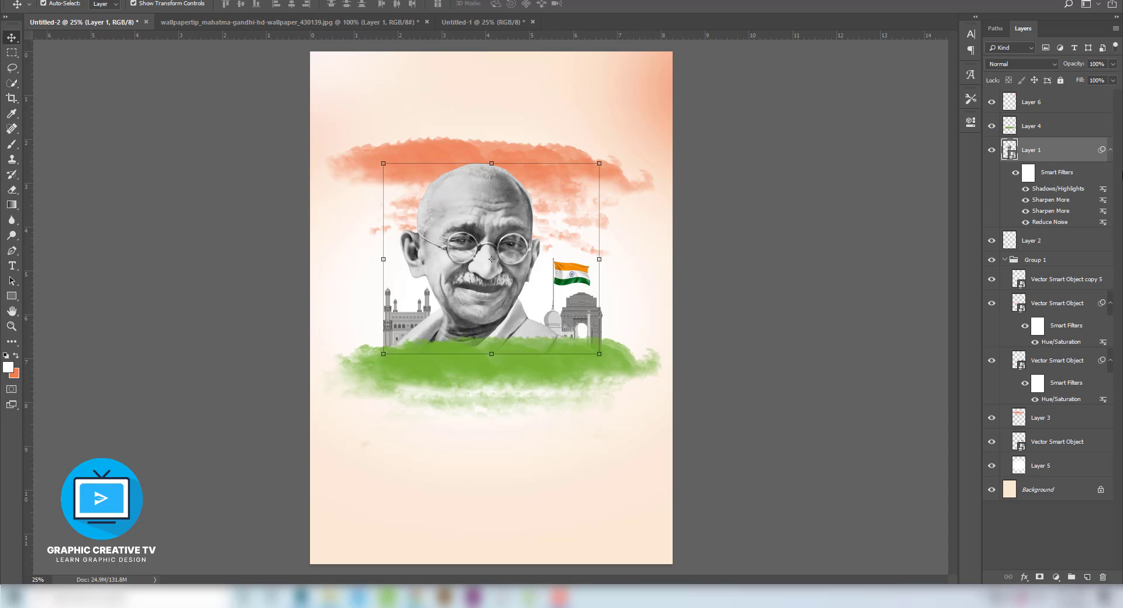
key(ctrl+shift+n)
key(Return)
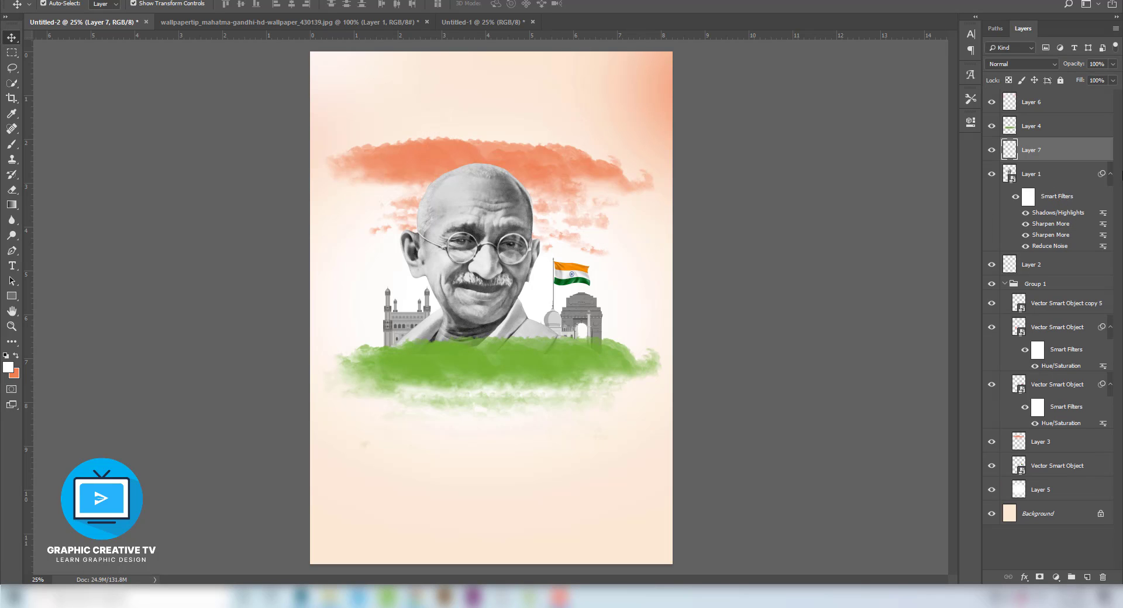
click(8, 368)
text(aa3809)
click(964, 228)
key(ctrl+BackSpace)
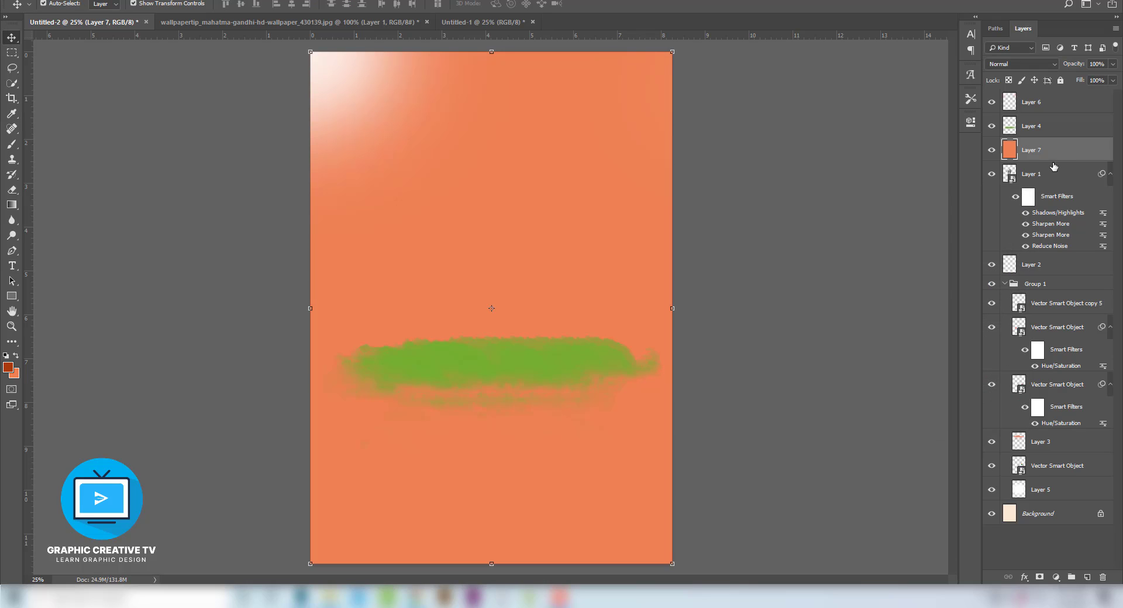
key(alt+BackSpace)
right_click(1035, 162)
click(936, 311)
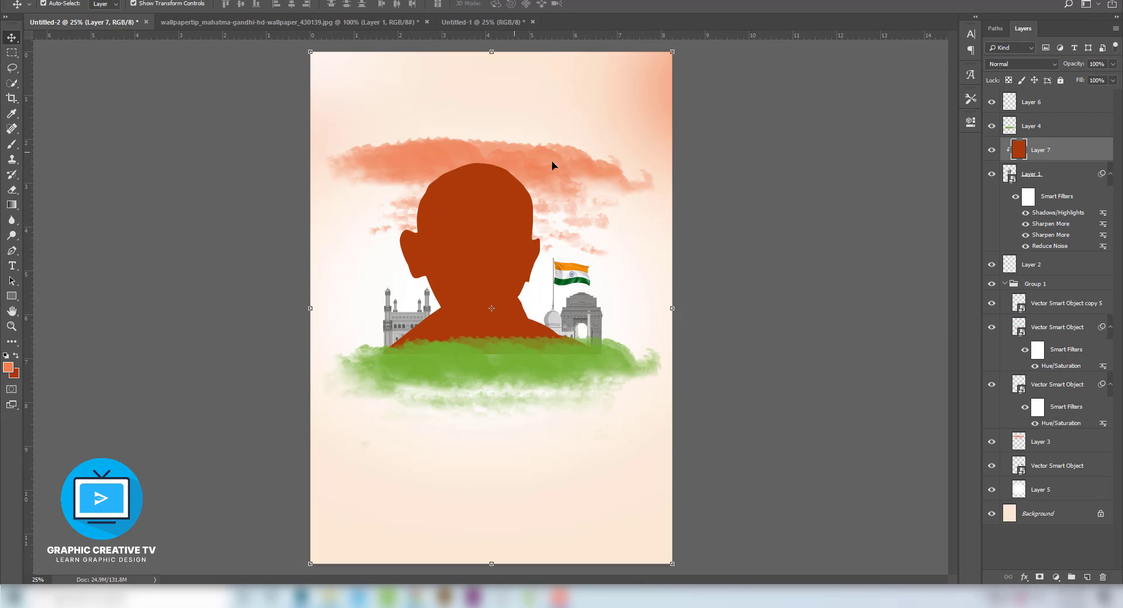
Step: Try different blend modes on the clipped orange layer, settling on Vivid Light at 60% opacity
click(1023, 65)
click(1023, 65)
key(Down)
key(Down)
key(Down)
key(Down)
key(Down)
key(Down)
key(Up)
key(Up)
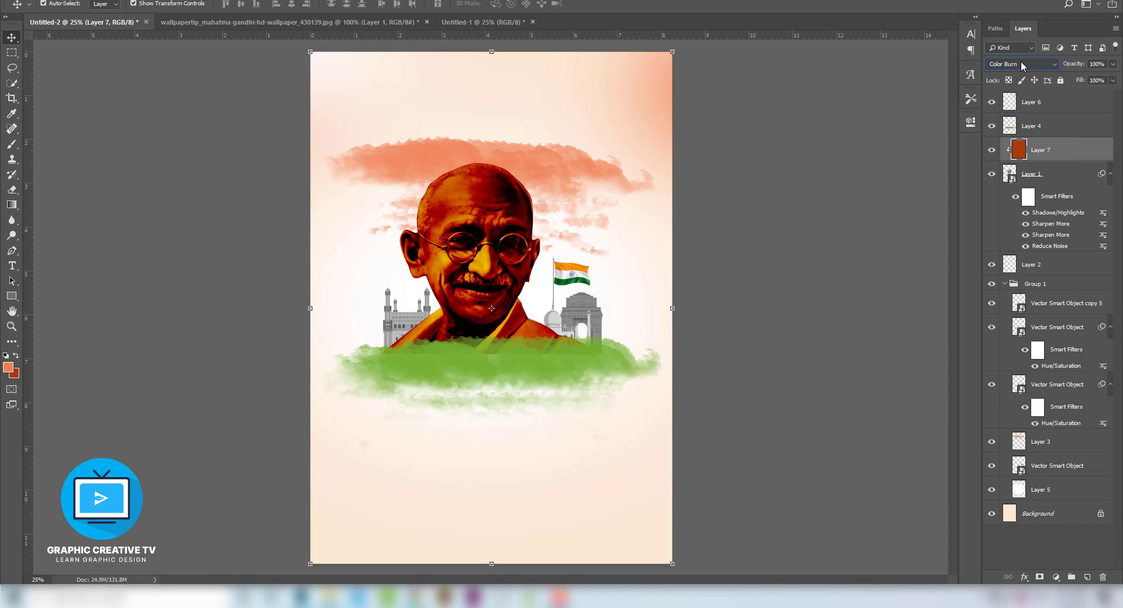
key(Down)
key(Up)
key(Down)
key(Down)
key(Down)
key(Down)
key(Down)
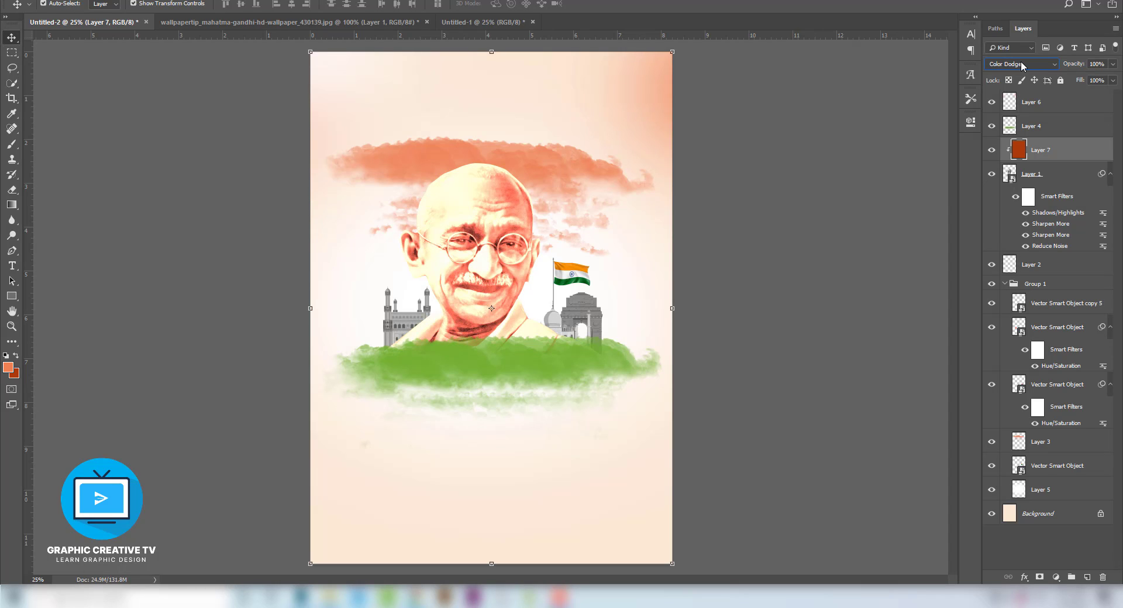
key(Down)
key(Down)
key(Down)
key(Down)
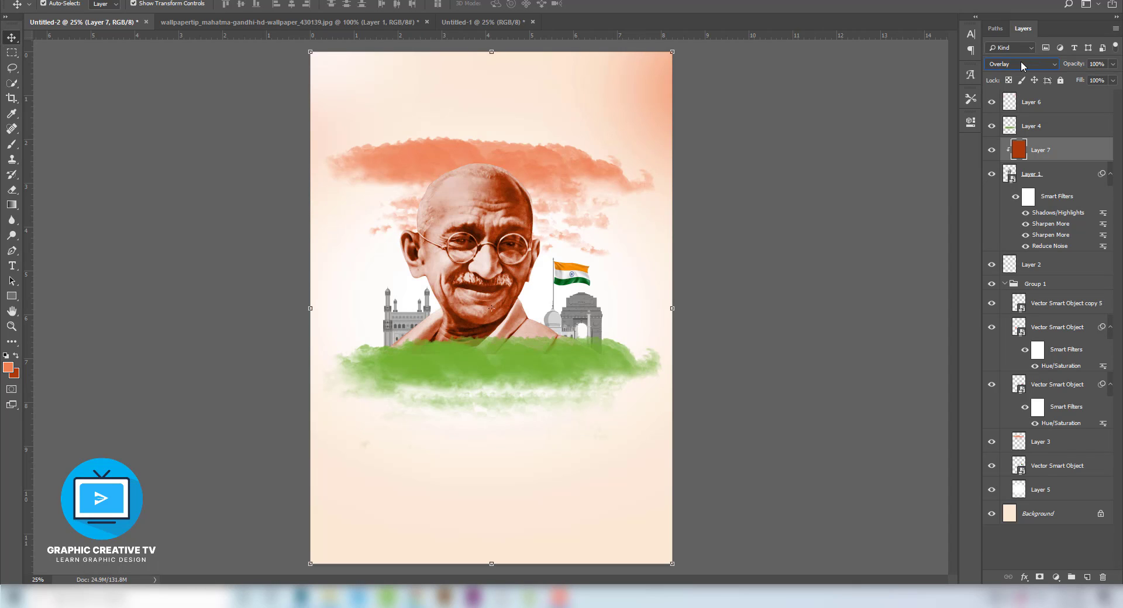
key(Down)
key(Down)
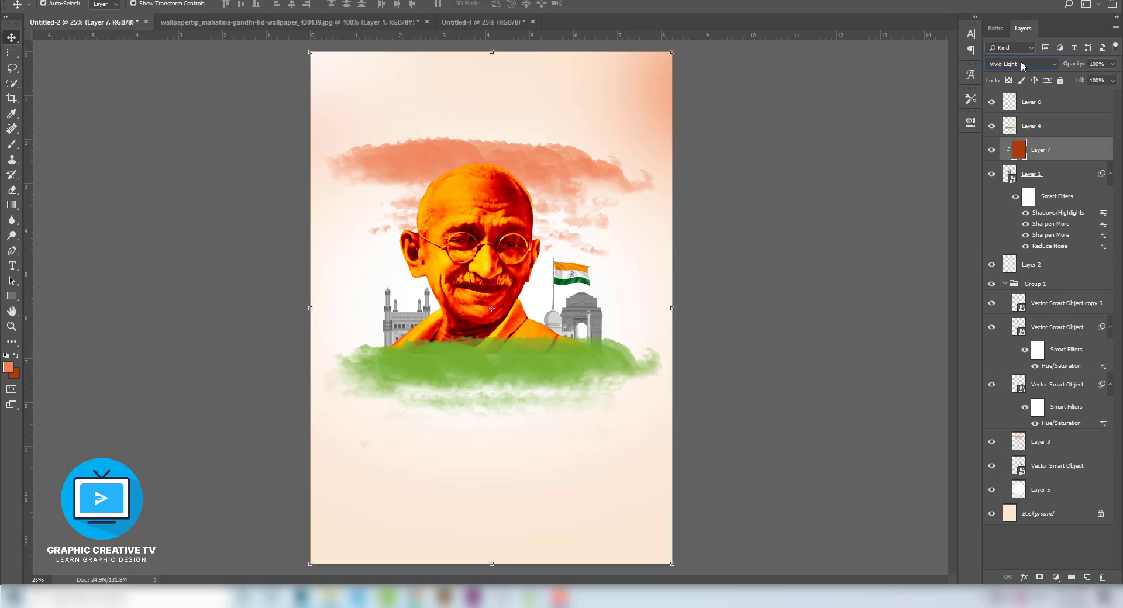
key(Down)
key(Up)
key(Down)
key(Up)
click(1114, 65)
drag(1115, 77, 1092, 80)
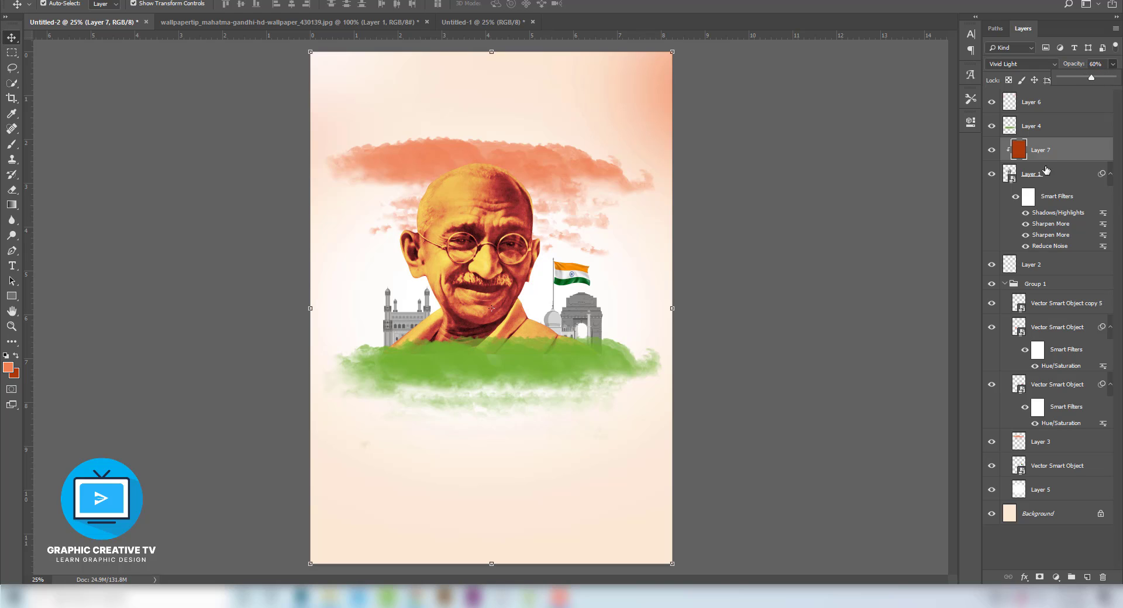
Step: Add a layer mask to the clipped orange layer and paint black over the right side of the portrait to remove the tint there
click(1041, 576)
click(12, 144)
mouse_move(589, 230)
mouse_down()
mouse_move(584, 178)
mouse_move(597, 255)
mouse_move(583, 224)
mouse_move(590, 402)
mouse_up()
mouse_move(572, 316)
mouse_down()
mouse_move(572, 168)
mouse_move(659, 388)
mouse_move(575, 208)
mouse_up()
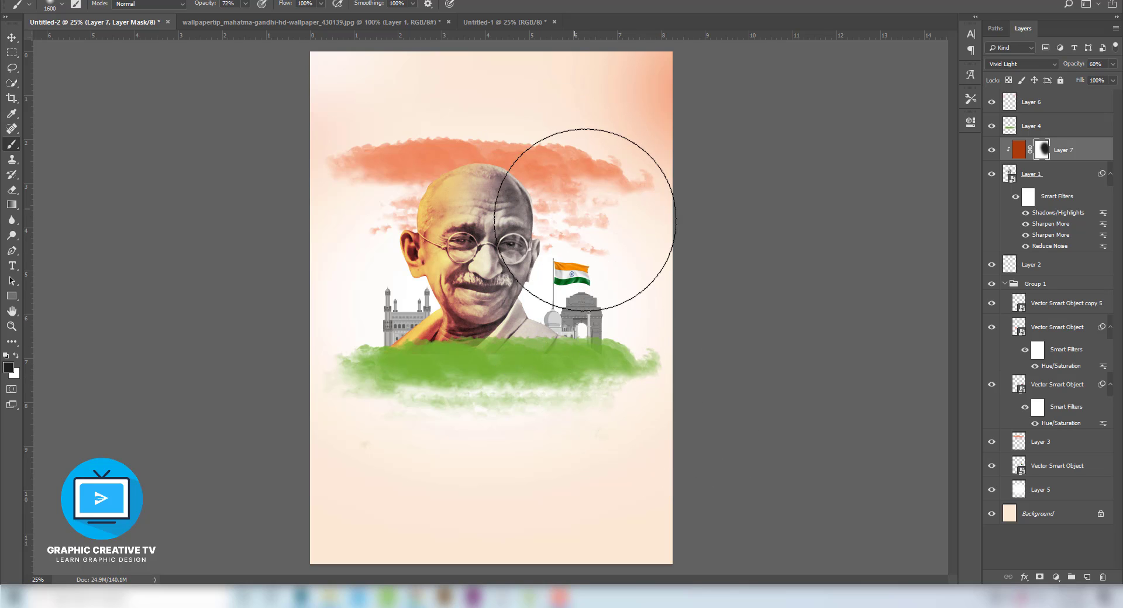
Step: Compare other blend modes for the masked tint layer, return it to Vivid Light and set its opacity to 64%
double_click(1018, 65)
scroll(1018, 67, down, 1)
scroll(1018, 66, down, 5)
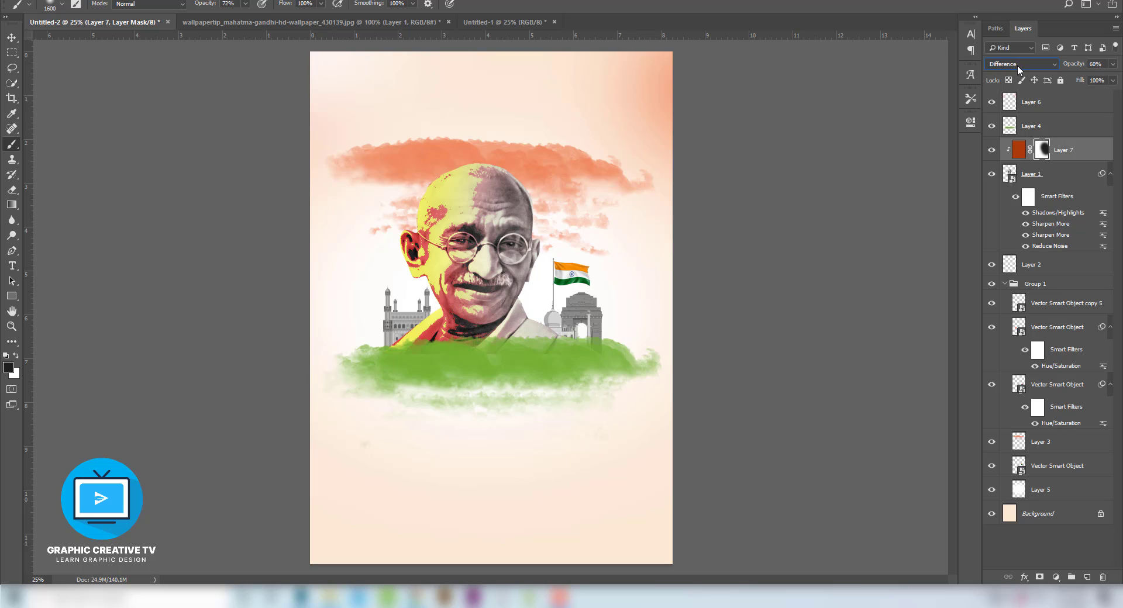
scroll(1017, 65, down, 1)
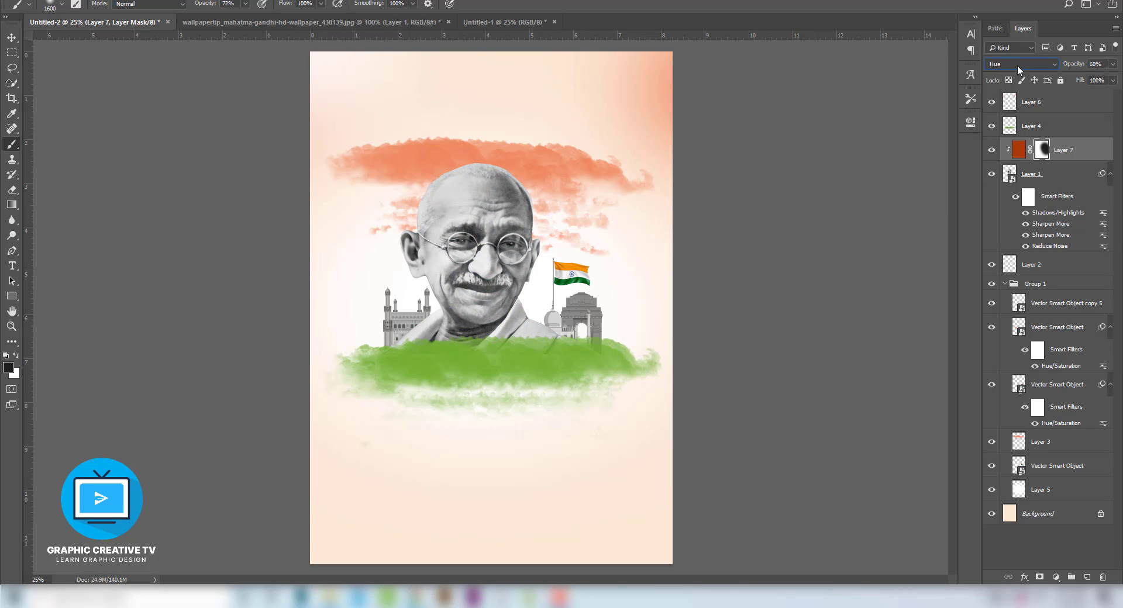
scroll(1016, 65, up, 7)
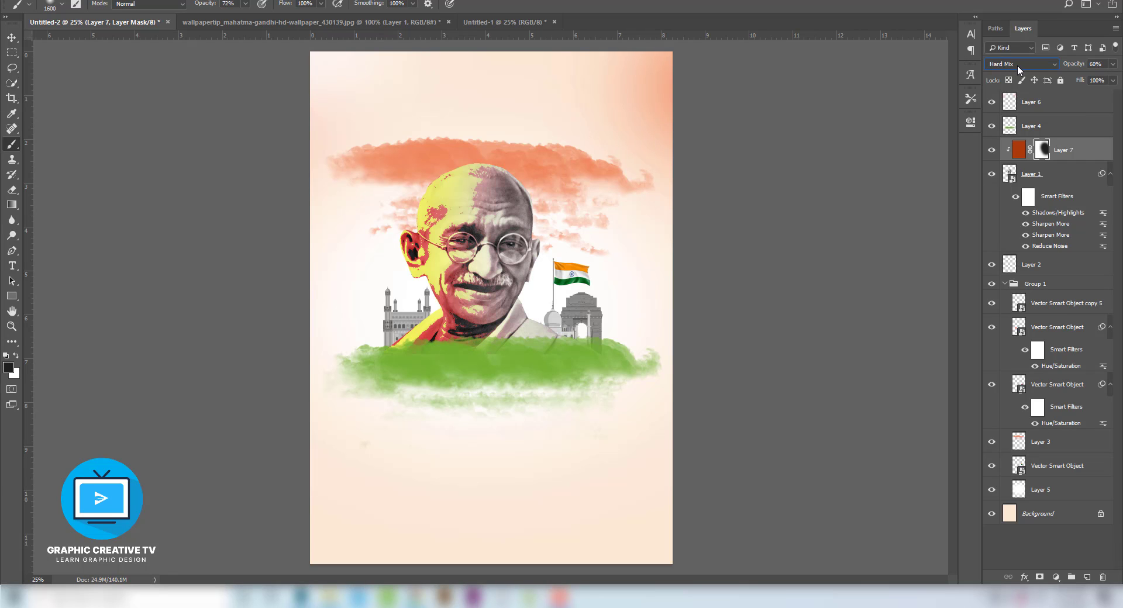
scroll(1018, 69, up, 3)
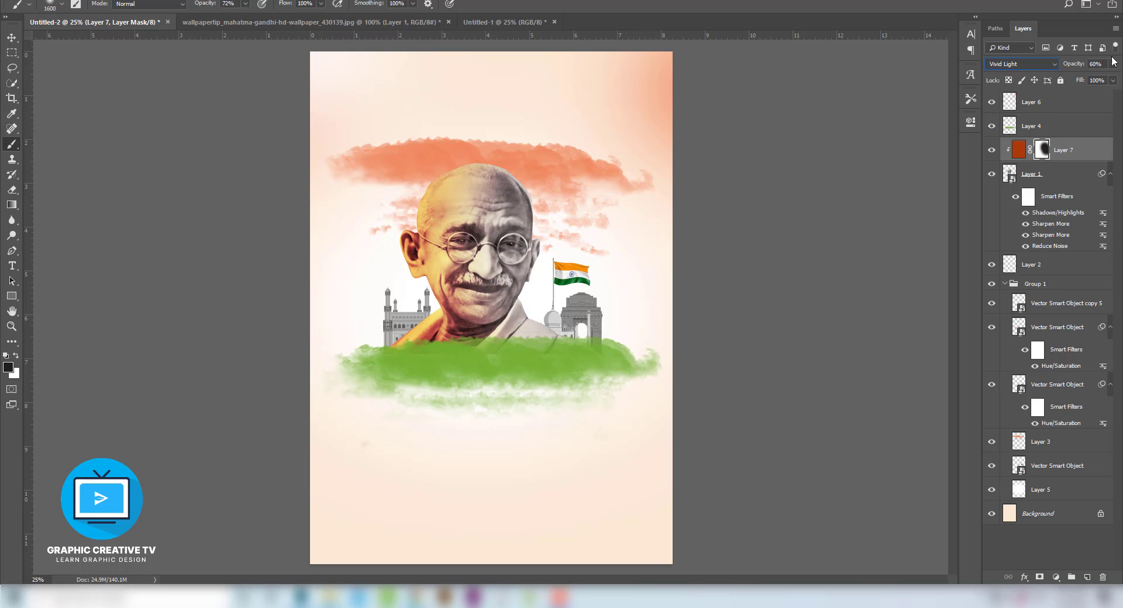
click(1111, 64)
drag(1104, 80, 1095, 76)
Step: Step the tint layer's blend mode back through the preceding modes to Normal and delete the layer
click(1025, 62)
click(1026, 63)
click(1026, 64)
key(Up)
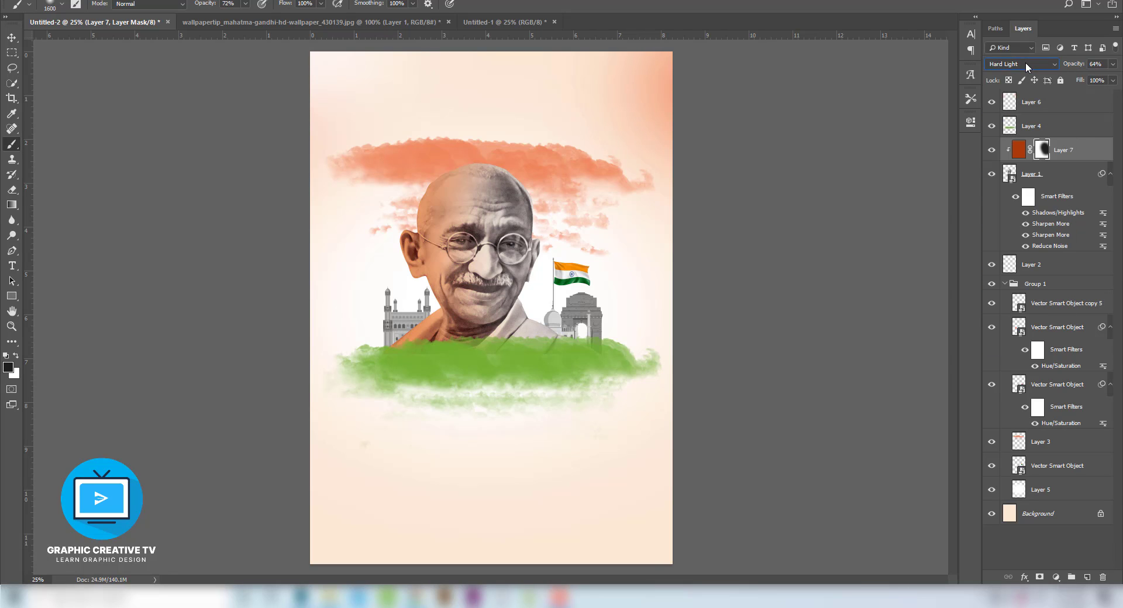
key(Up)
key(Up)
key(Up)
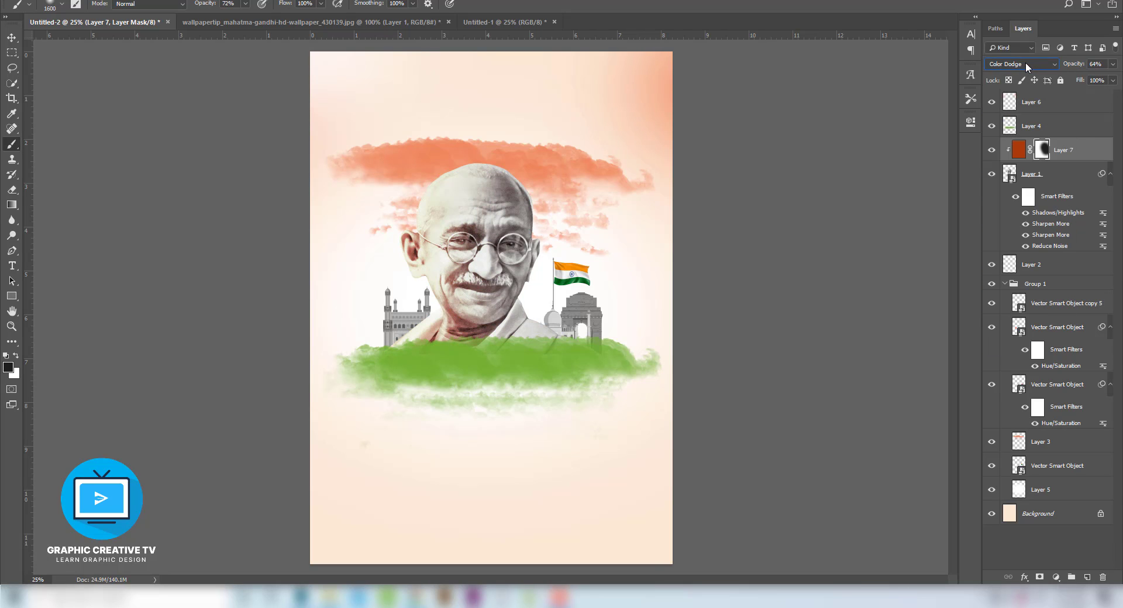
key(Up)
key(Up)
key(Up)
key(Up)
key(Up)
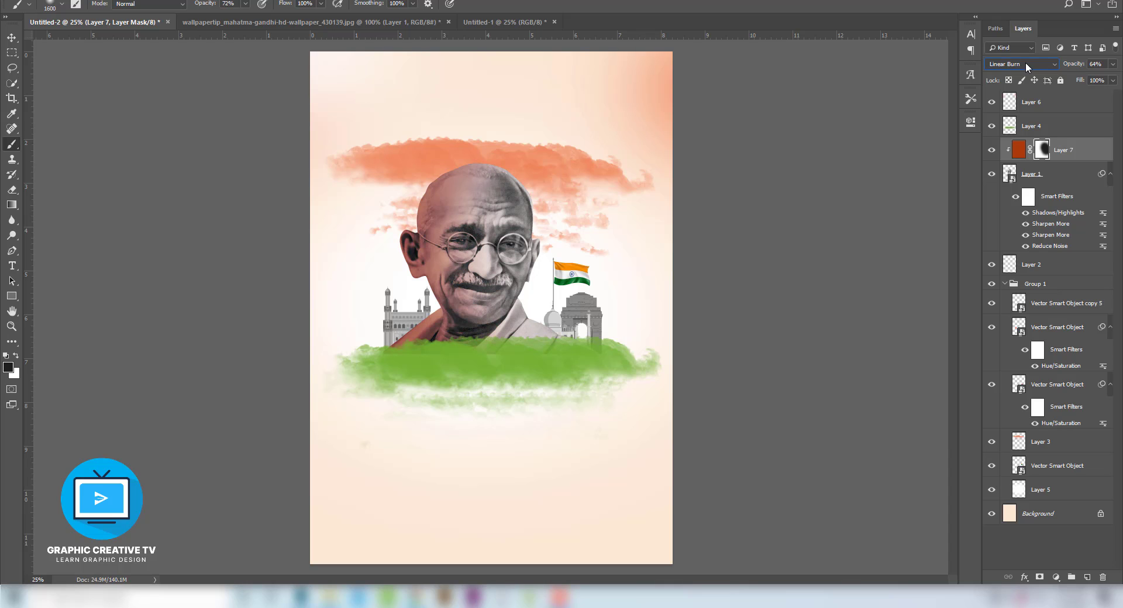
key(Up)
key(Up)
key(Up)
key(Up)
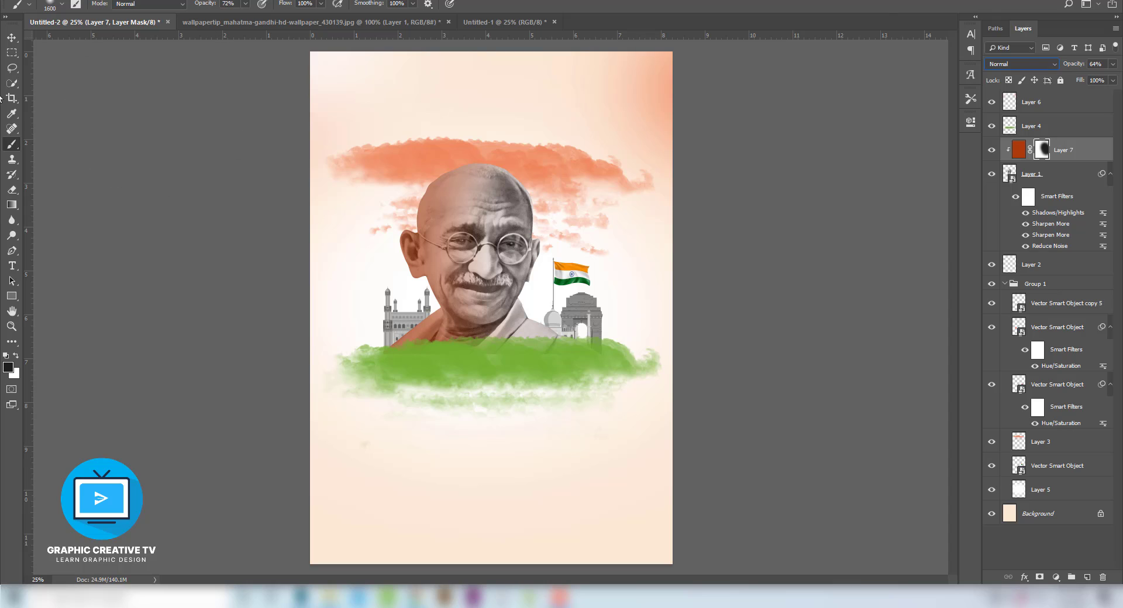
click(14, 42)
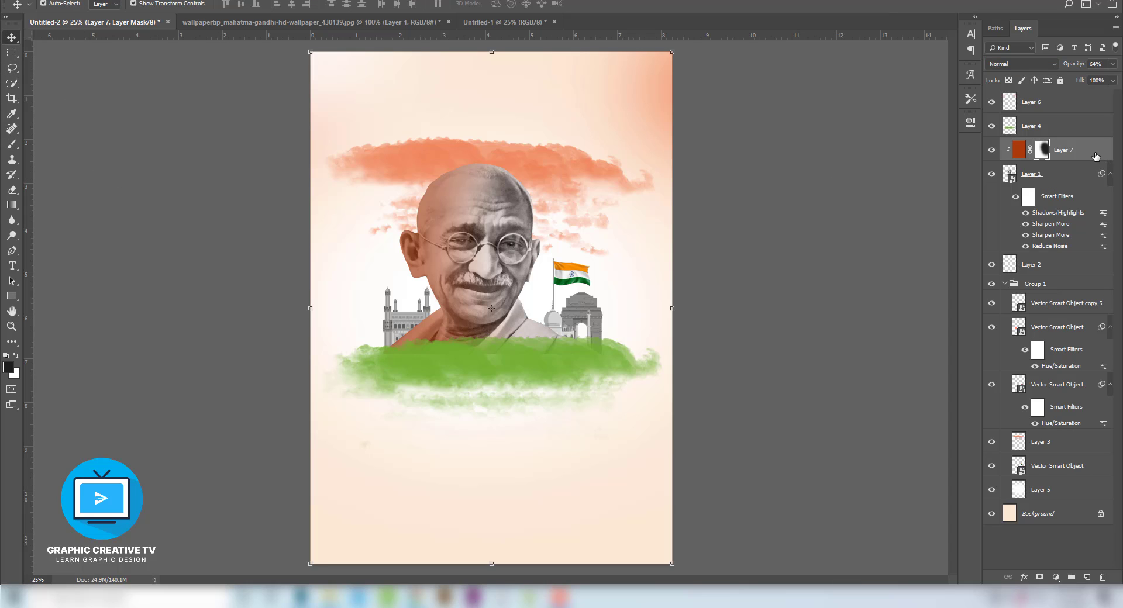
key(Delete)
Step: Create a new layer above the portrait layer and set the foreground colour to yellow #fffd72
key(ctrl+shift+n)
key(Return)
click(11, 144)
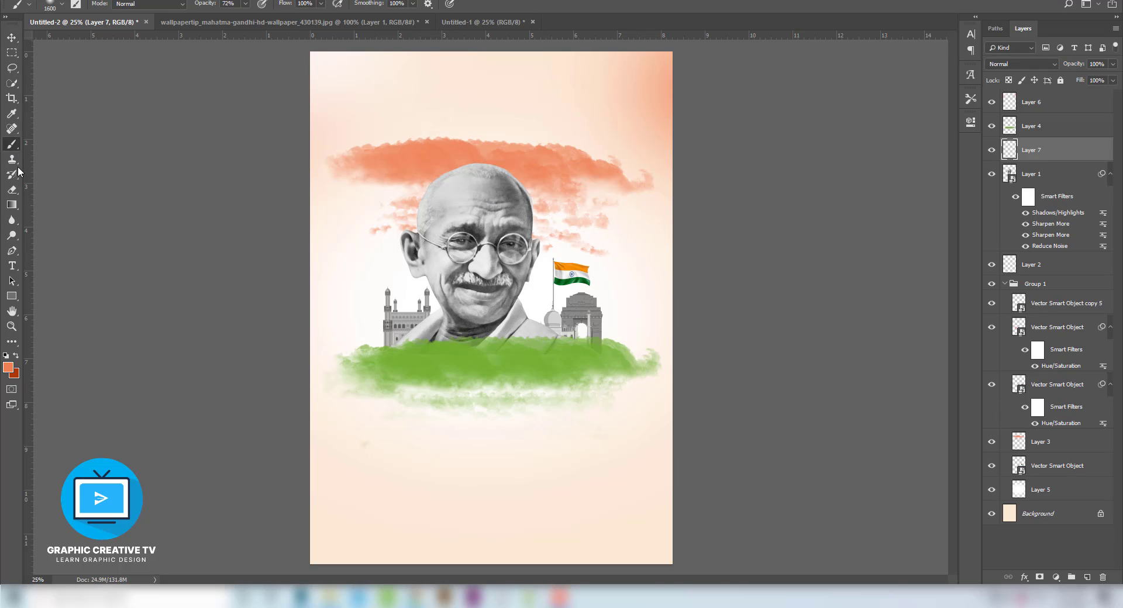
click(8, 366)
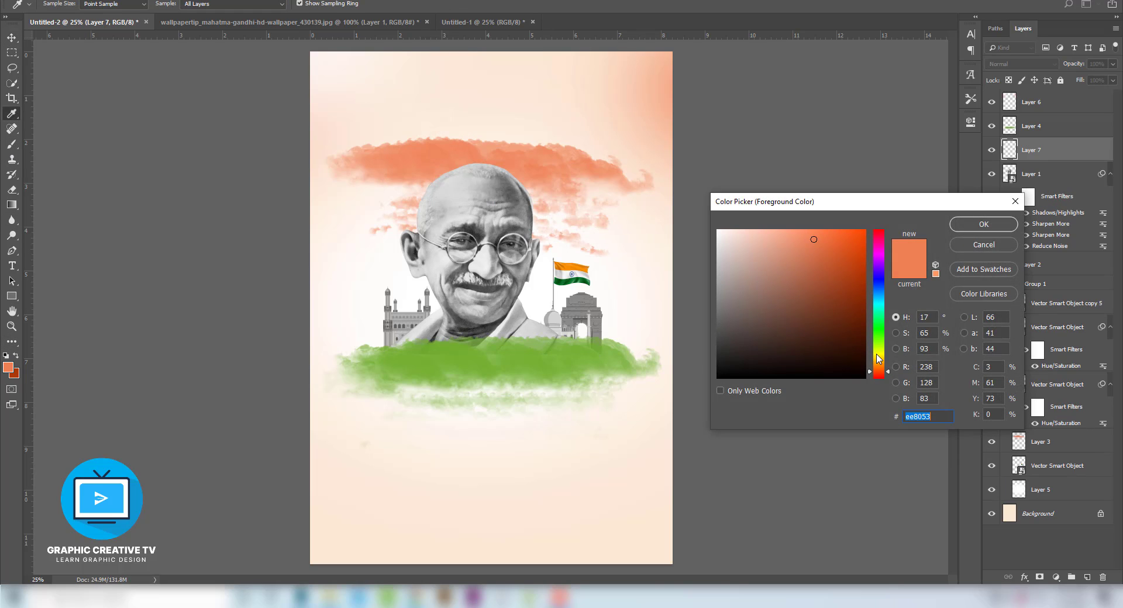
drag(878, 359, 877, 354)
drag(829, 227, 831, 219)
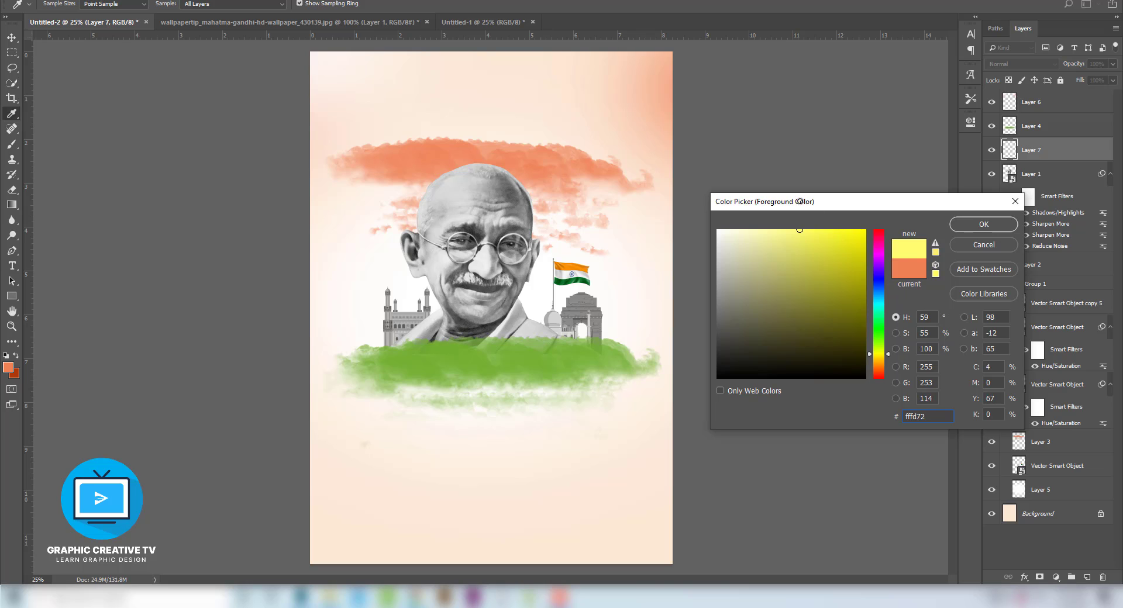
click(981, 218)
Step: Fill the new layer with the yellow and clip it to the portrait layer
key(b)
key(ctrl+BackSpace)
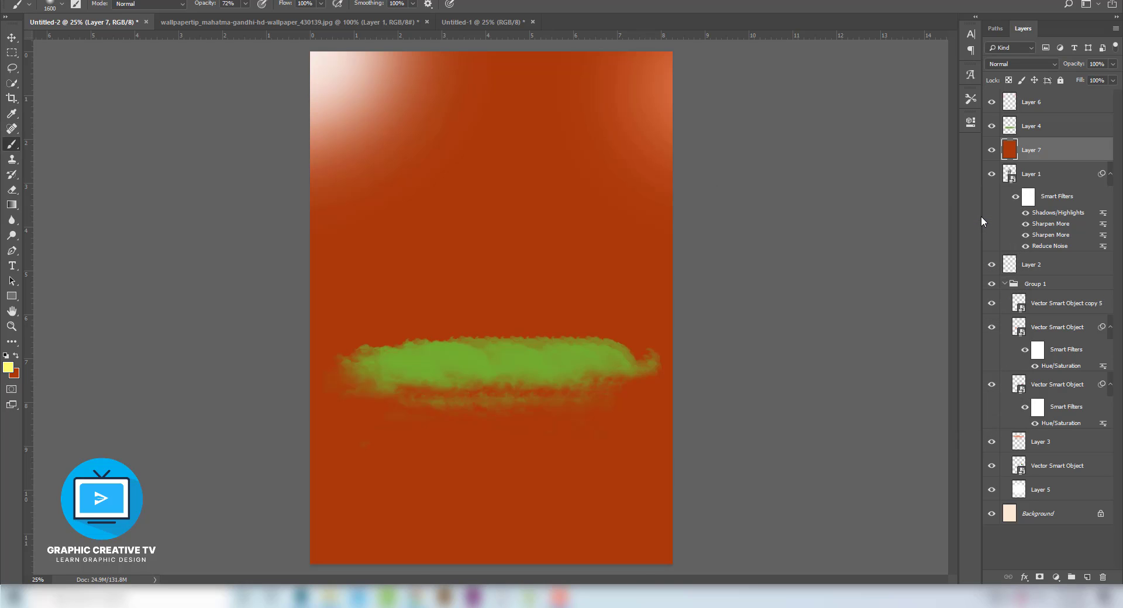
key(ctrl+BackSpace)
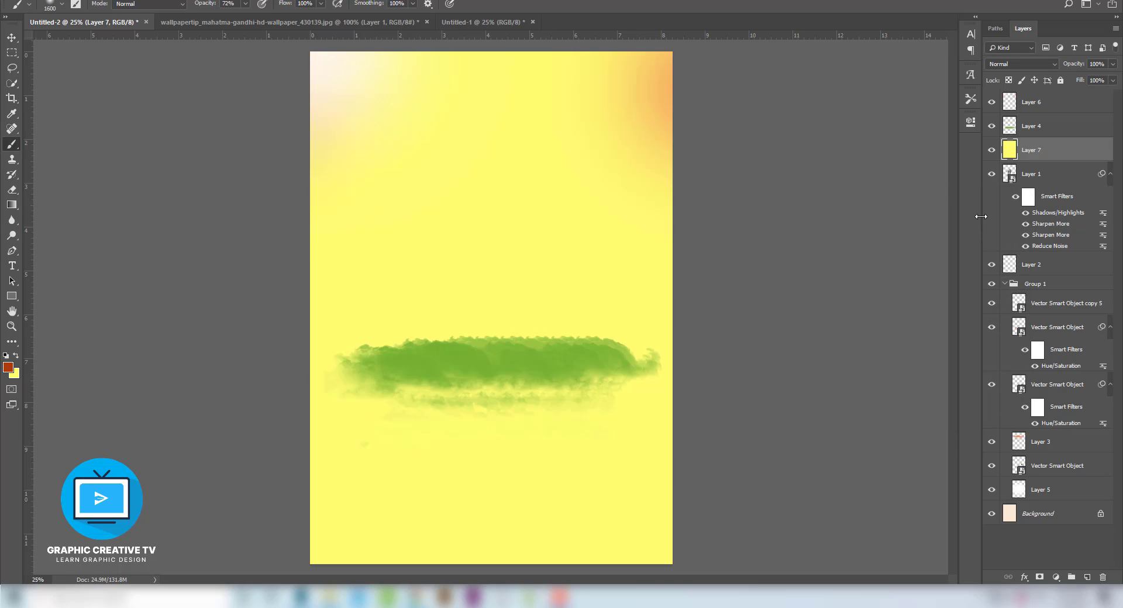
right_click(1032, 155)
click(944, 316)
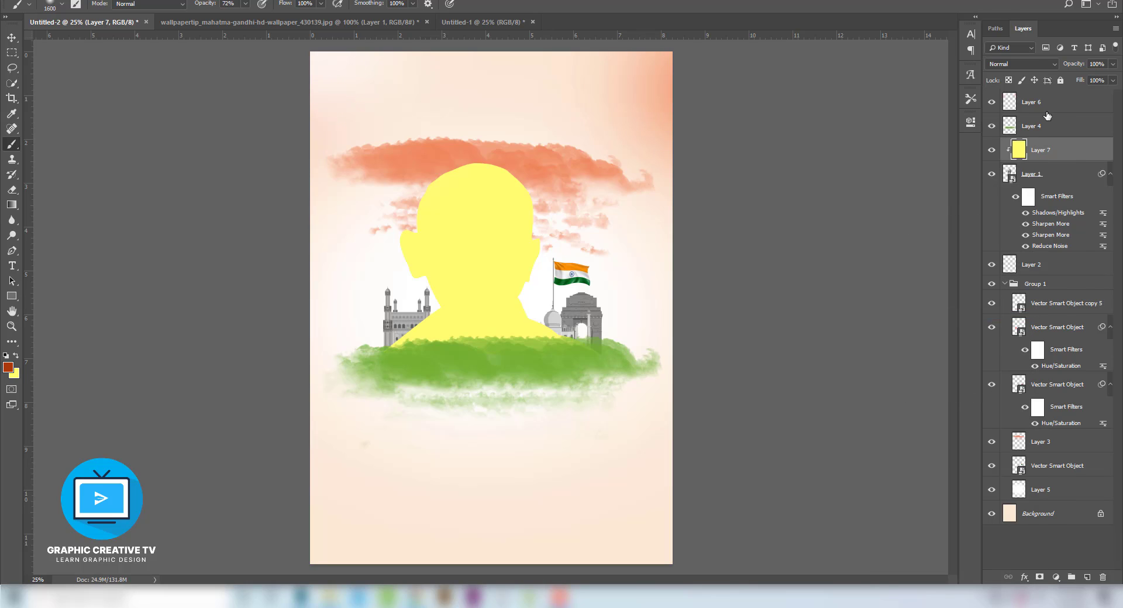
Step: Try successive blend modes on the clipped yellow layer, from Linear Burn through Soft Light and Luminosity, ending on Color
click(1027, 64)
click(1027, 63)
key(Down)
key(Down)
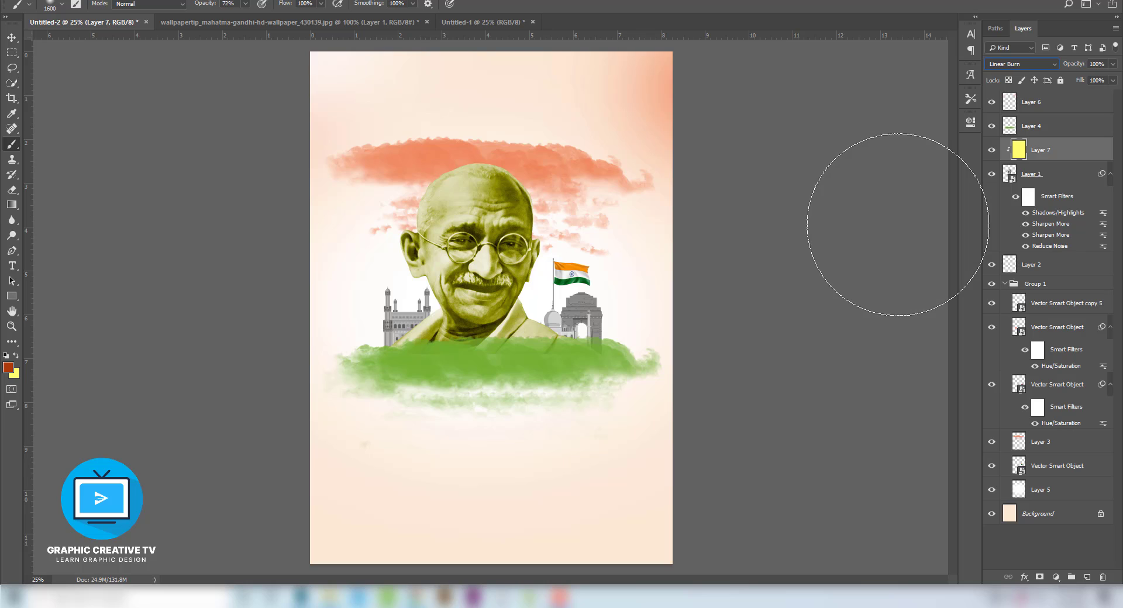
key(Down)
key(Down)
key(Down)
key(Down)
key(Down)
key(Down)
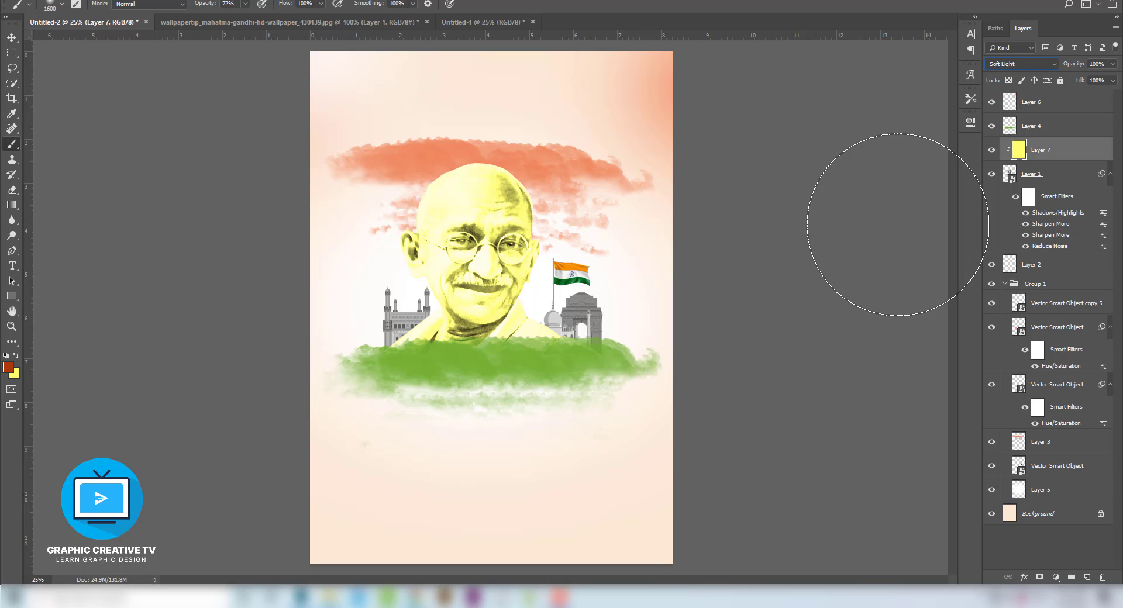
key(Down)
key(Down)
key(Down)
key(Down)
key(Down)
key(Down)
key(Down)
key(Down)
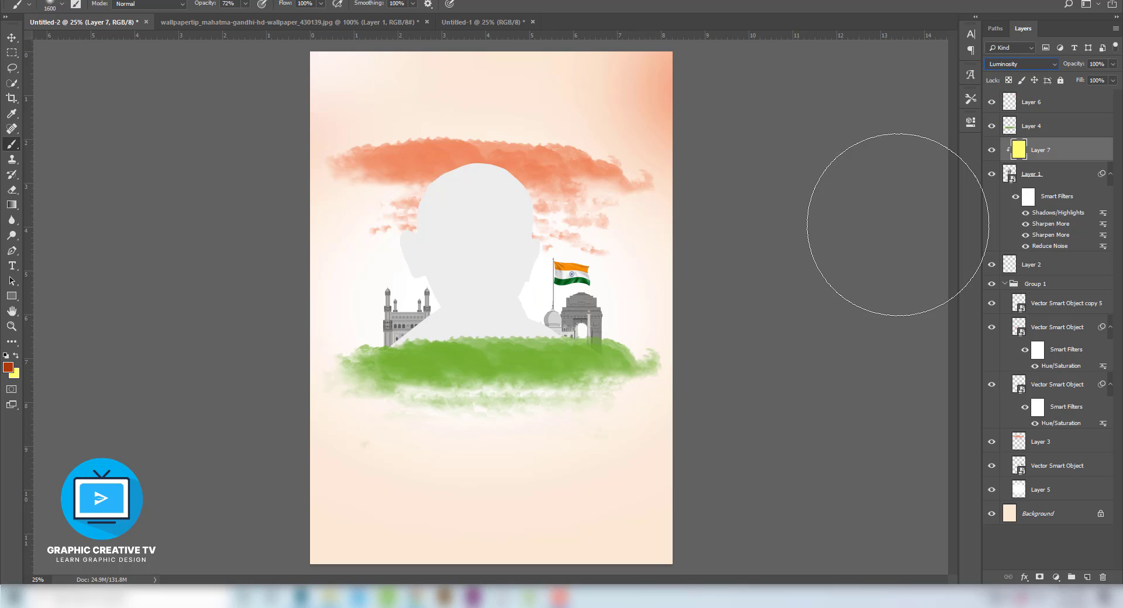
key(Up)
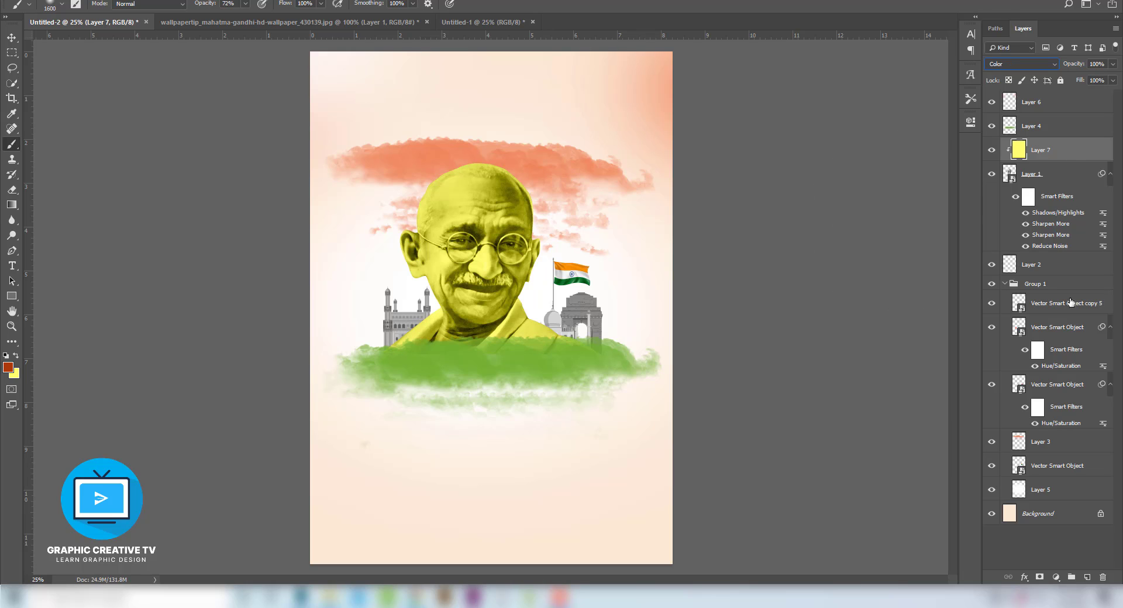
Step: Try masking the yellow tint off the right side of the portrait, and undo the mask
click(1045, 577)
mouse_move(567, 213)
mouse_down()
mouse_move(591, 195)
mouse_move(557, 360)
mouse_move(571, 267)
mouse_up()
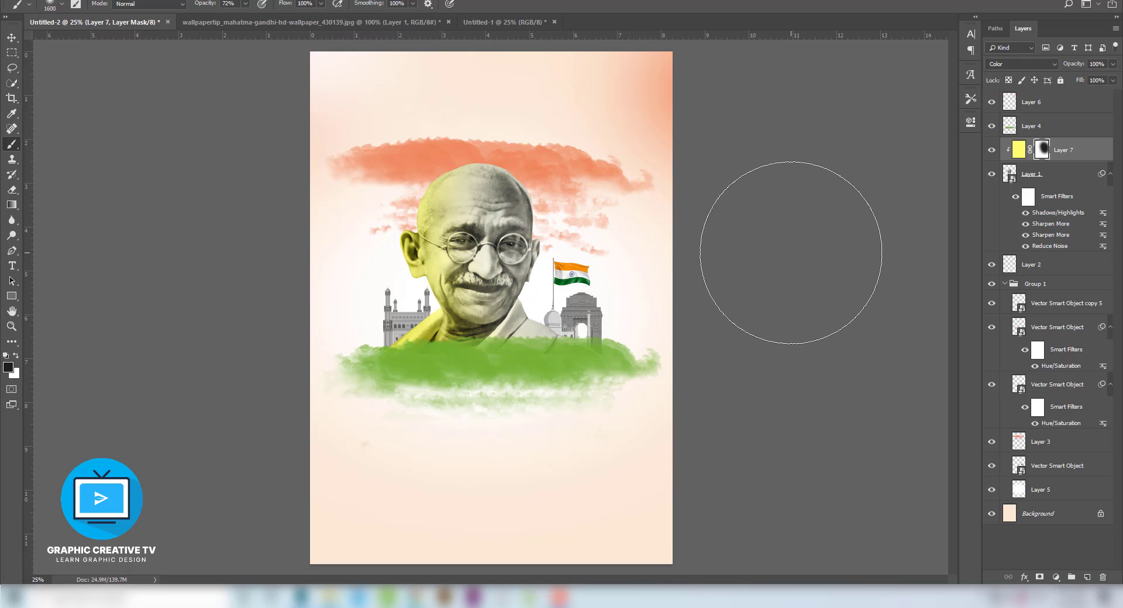
key(ctrl+alt+z)
key(ctrl+alt+z)
key(ctrl+alt+z)
key(ctrl+shift+z)
Step: Step the yellow layer's blend mode back through Subtract and Hard Light to Multiply
key(shift+minus)
key(shift+minus)
key(shift+minus)
key(shift+minus)
key(shift+minus)
key(shift+minus)
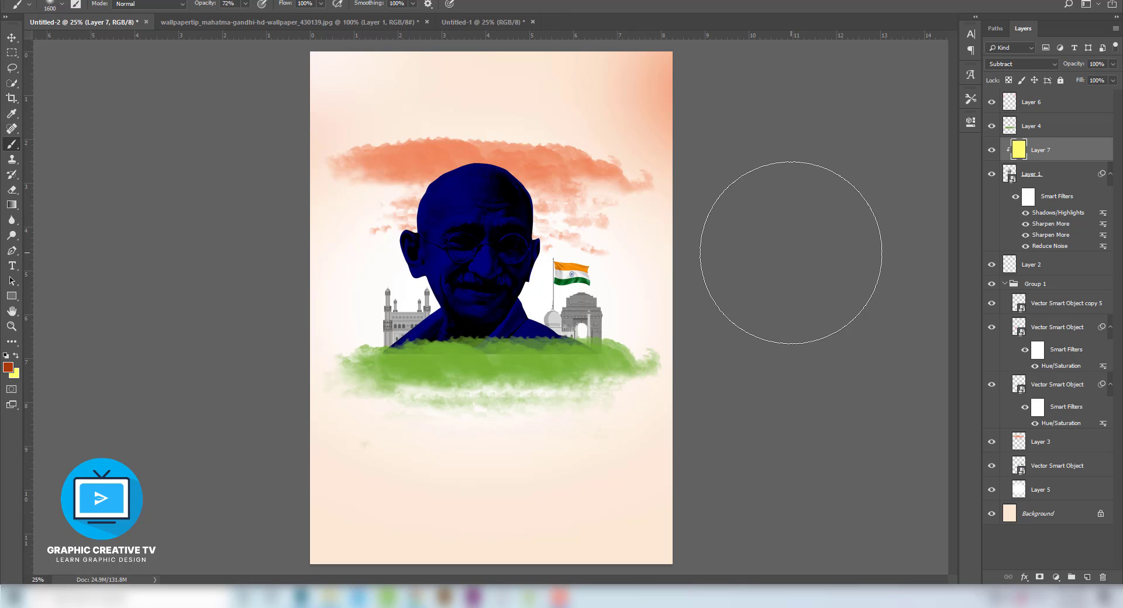
key(shift+minus)
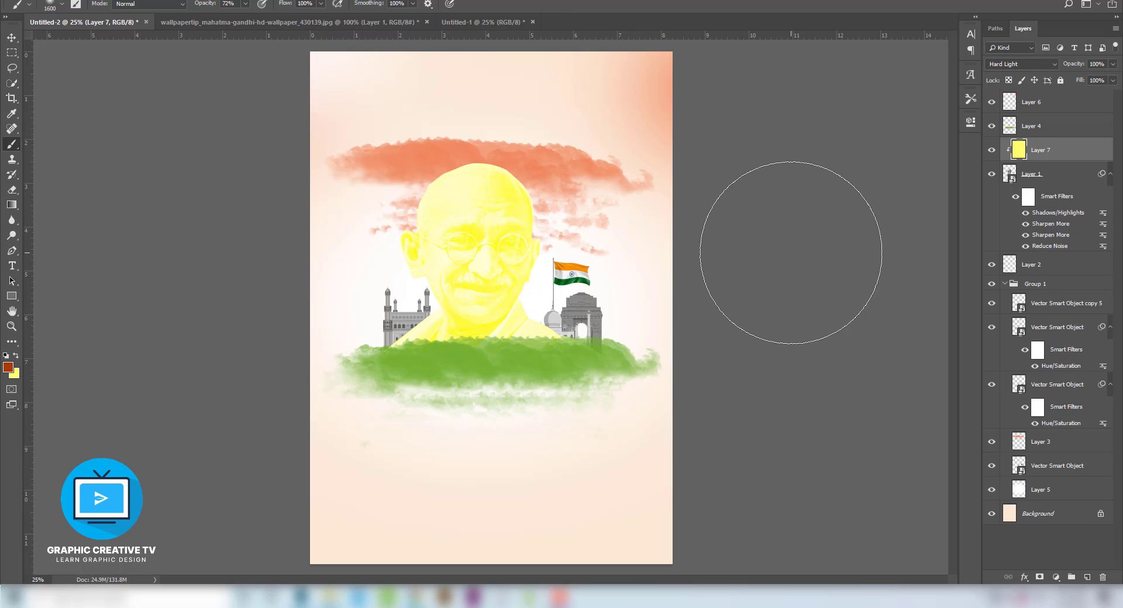
key(shift+minus)
key(shift+minus)
key(shift+minus)
key(shift+minus)
key(shift+minus)
key(shift+minus)
key(shift+minus)
key(shift+minus)
key(shift+minus)
key(shift+minus)
key(shift+minus)
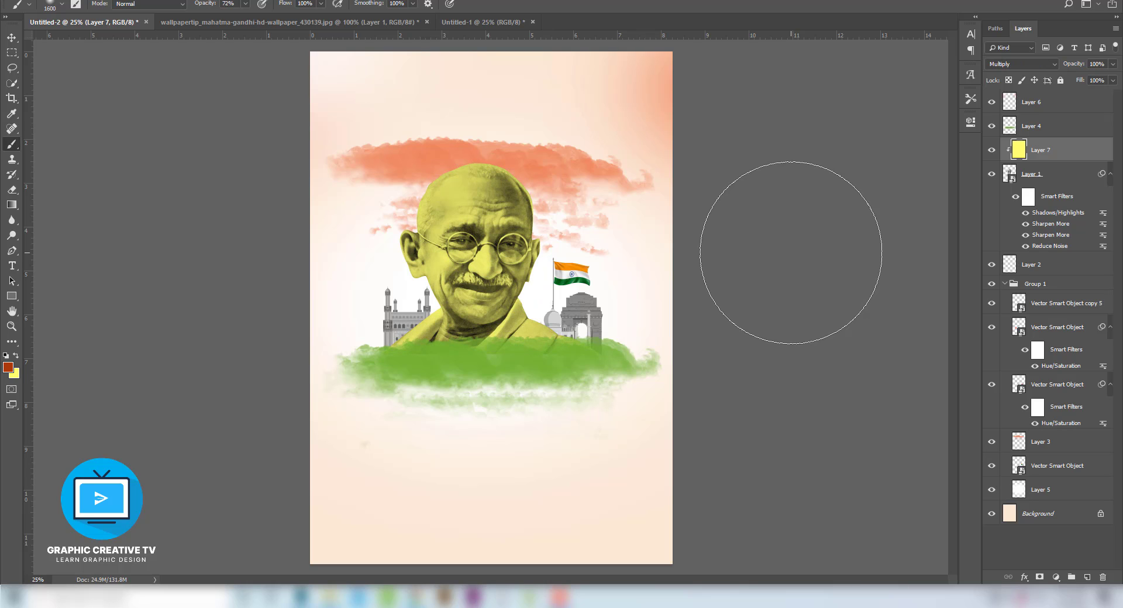
Step: Undo the yellow layer and the earlier deletion to restore the masked orange tint layer
key(ctrl+alt+z)
key(ctrl+alt+z)
key(ctrl+alt+z)
key(ctrl+alt+z)
key(ctrl+alt+z)
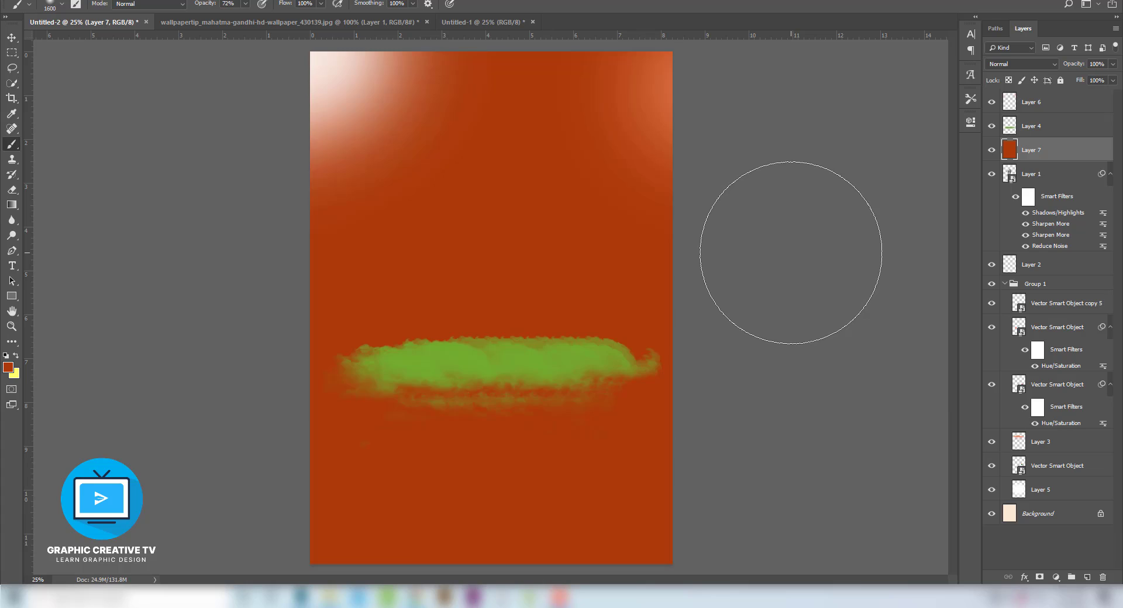
key(ctrl+alt+z)
key(ctrl+alt+z)
key(ctrl+alt+z)
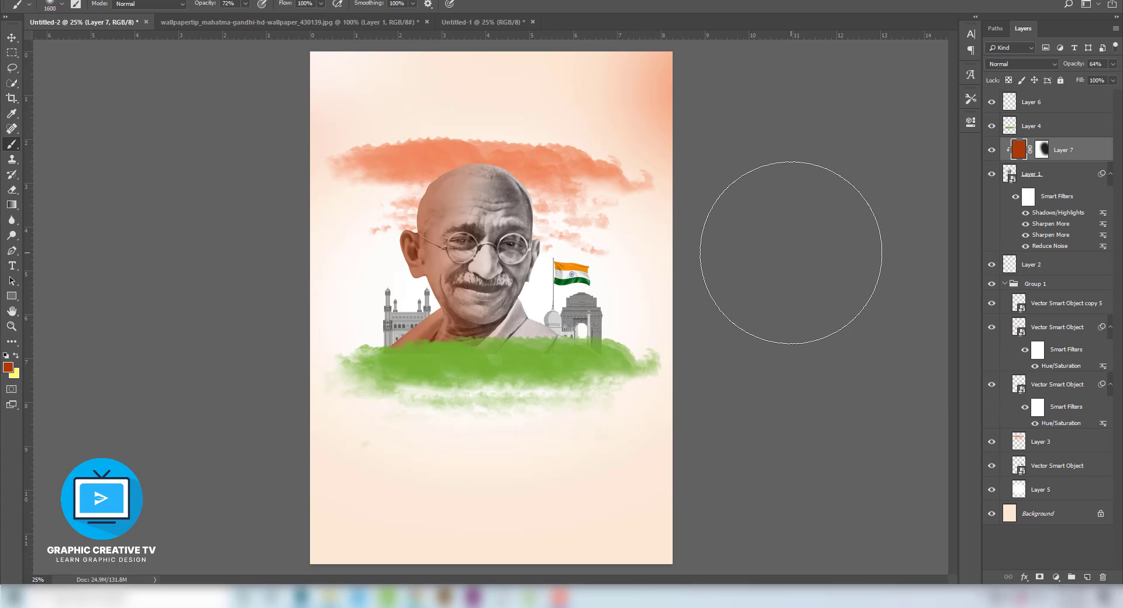
Step: Try blend modes such as Linear Burn and Linear Dodge (Add) on the orange tint layer, and return it to Normal
key(shift+plus)
key(shift+plus)
key(shift+plus)
key(shift+plus)
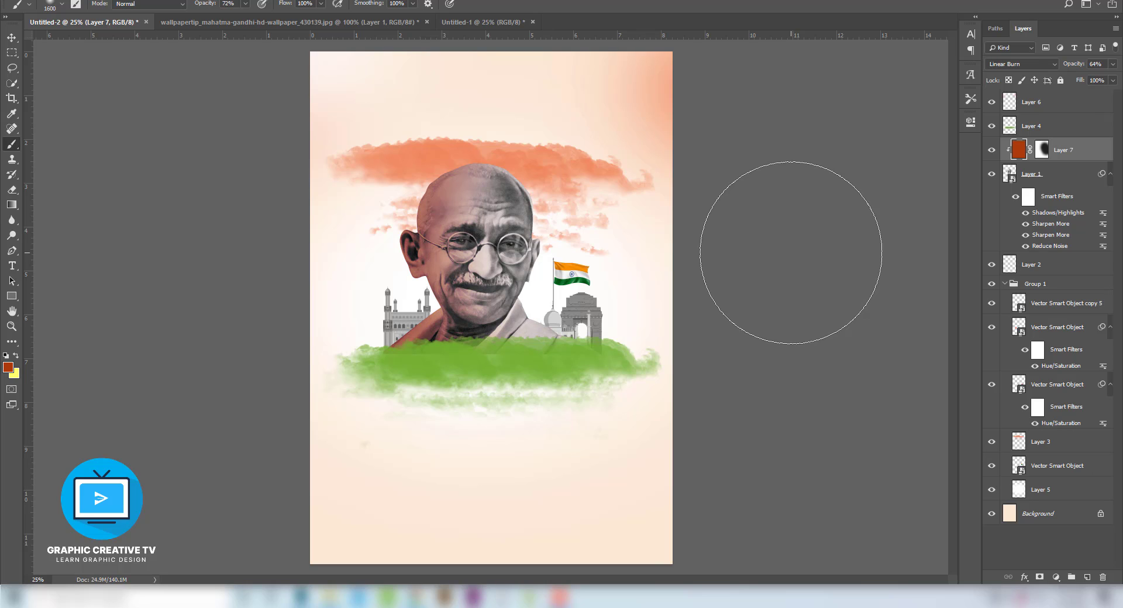
key(shift+plus)
key(shift+plus)
key(shift+plus)
key(shift+plus)
key(shift+plus)
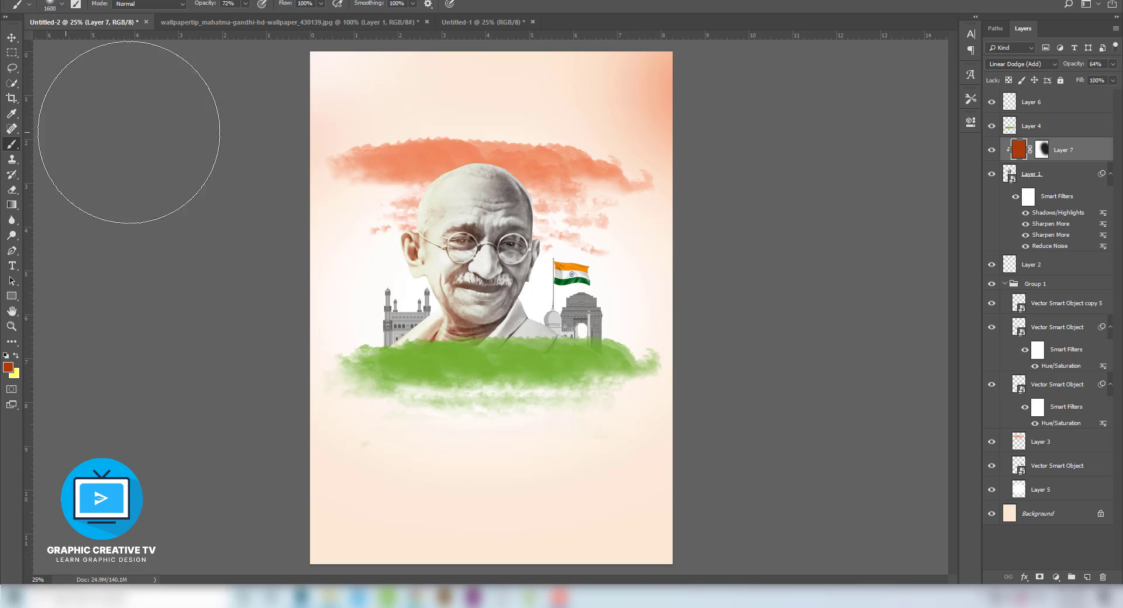
click(1022, 63)
click(1013, 76)
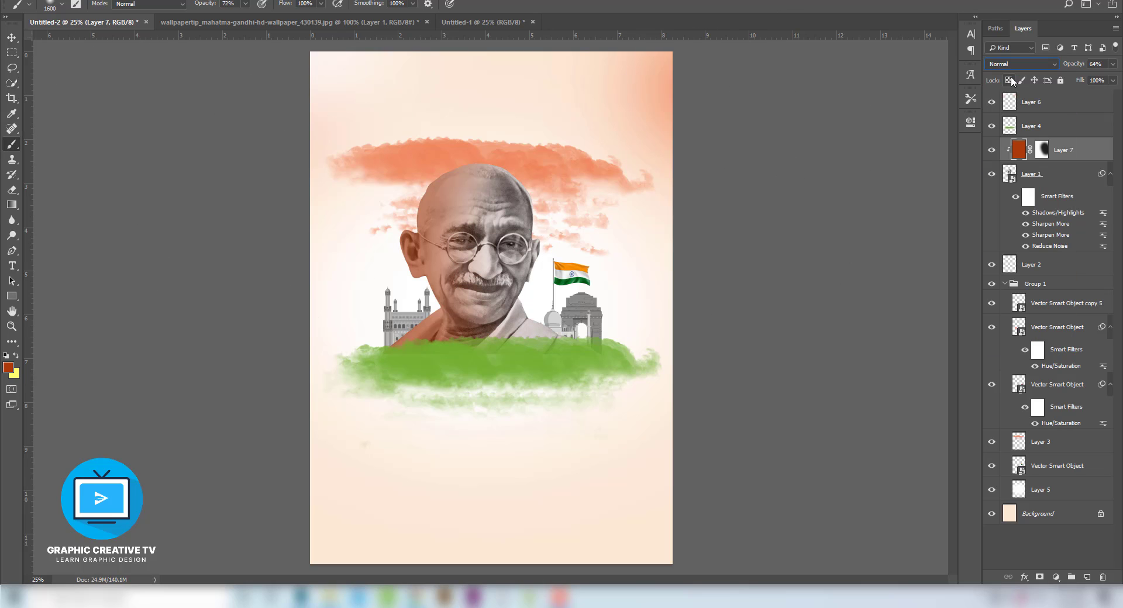
Step: Try Darken, Linear Burn and Color Burn on the orange tint layer, and adjust its opacity to 63%
click(1010, 63)
key(Down)
key(Down)
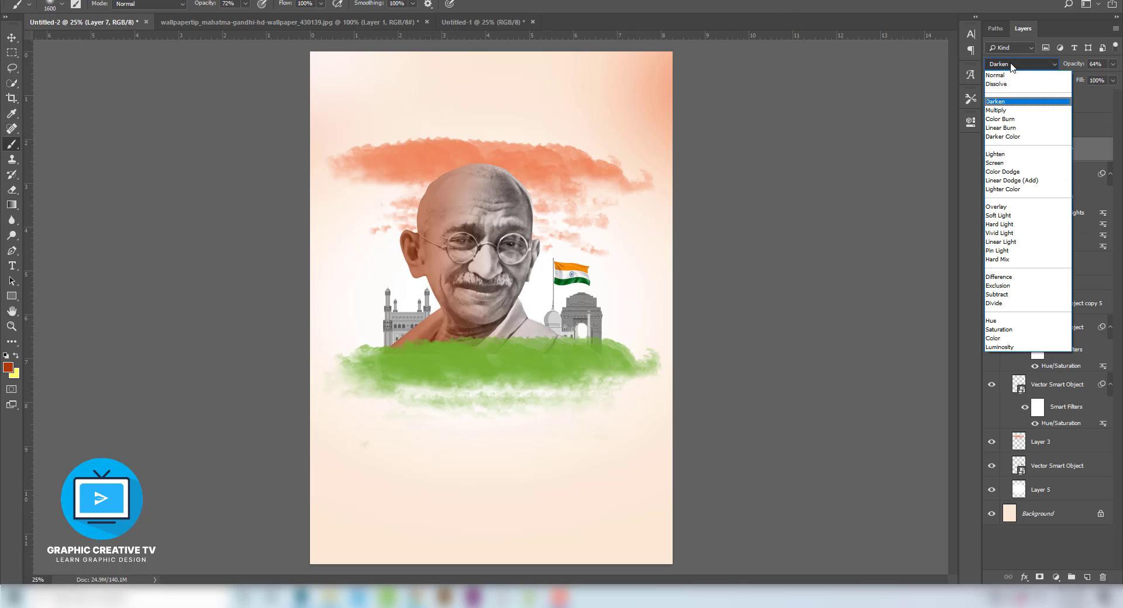
key(Return)
key(Down)
key(Down)
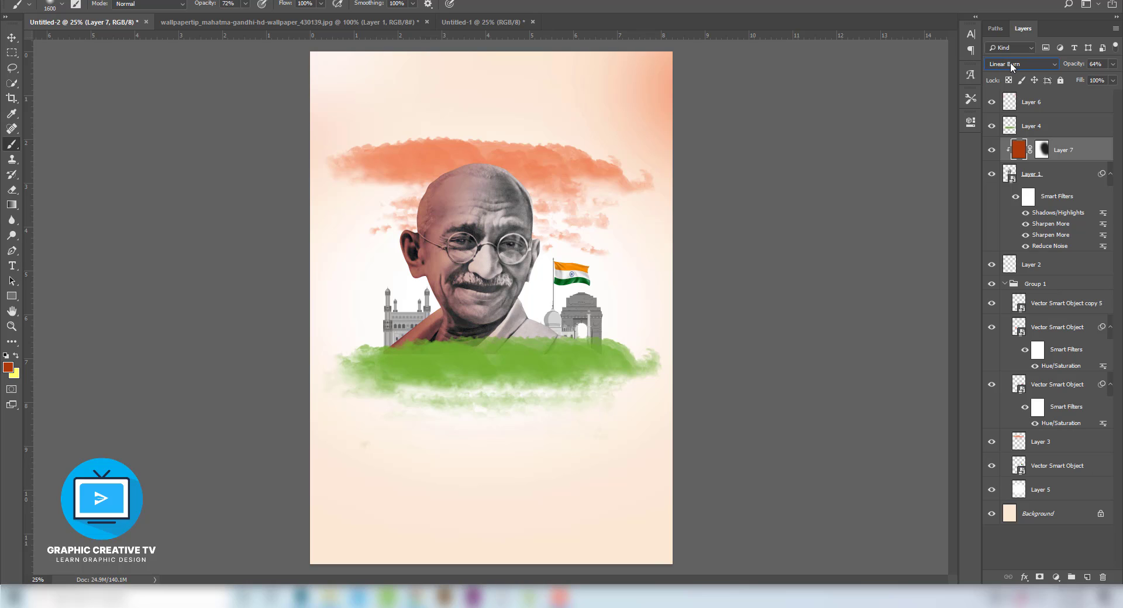
click(1113, 64)
drag(1094, 78, 1105, 80)
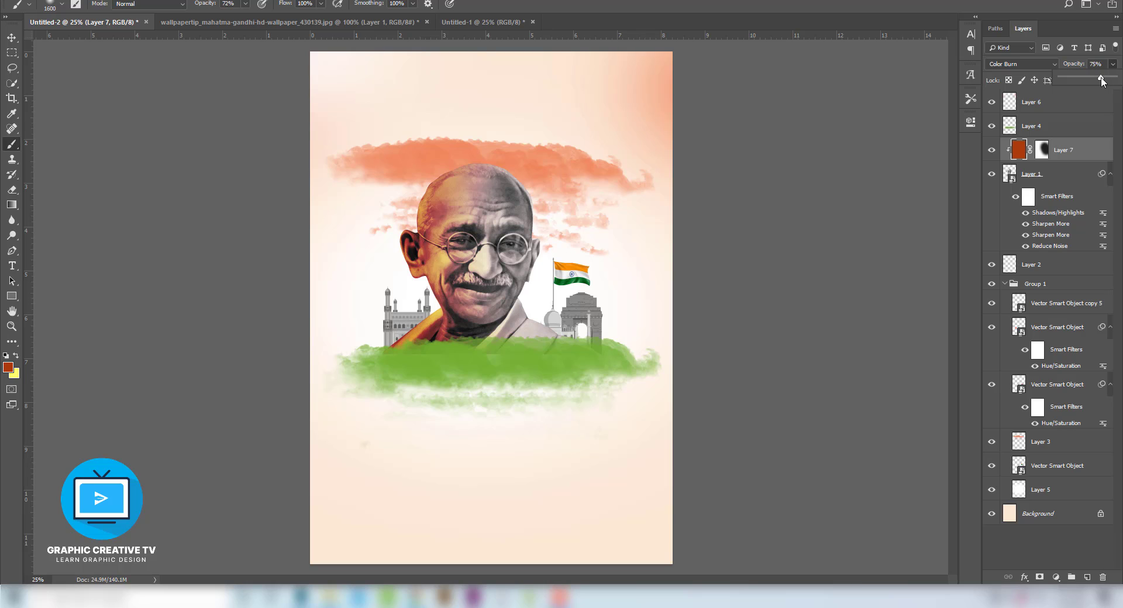
Step: Compare further blend modes for the orange tint layer, set it to Vivid Light and its opacity to 73%
click(1035, 64)
click(1035, 64)
key(Down)
key(Down)
key(Down)
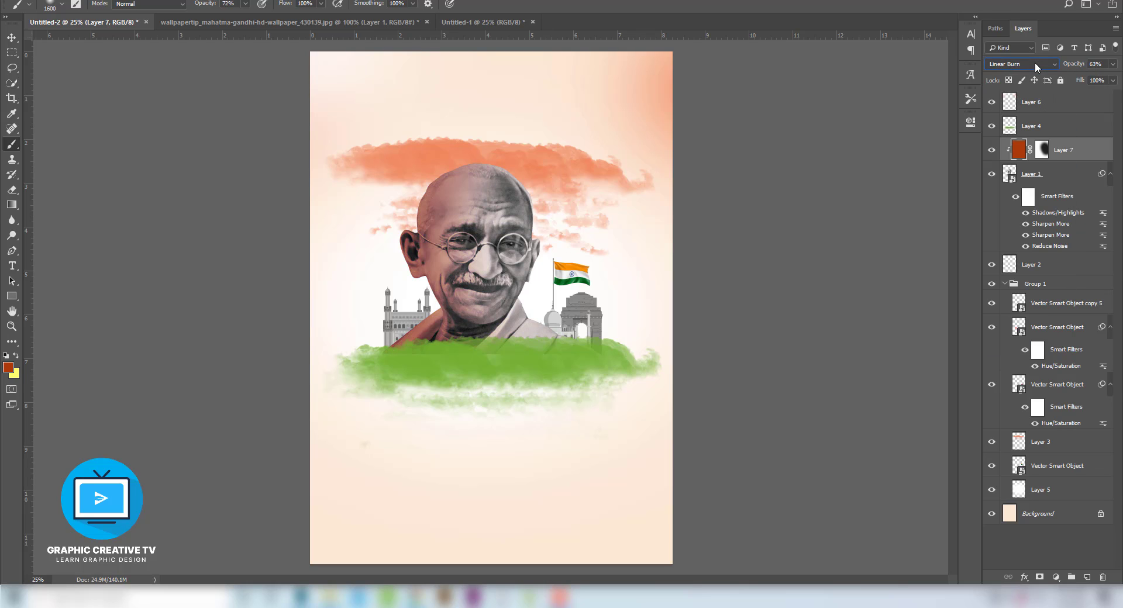
key(Down)
key(Down)
key(Down)
key(Down)
key(Down)
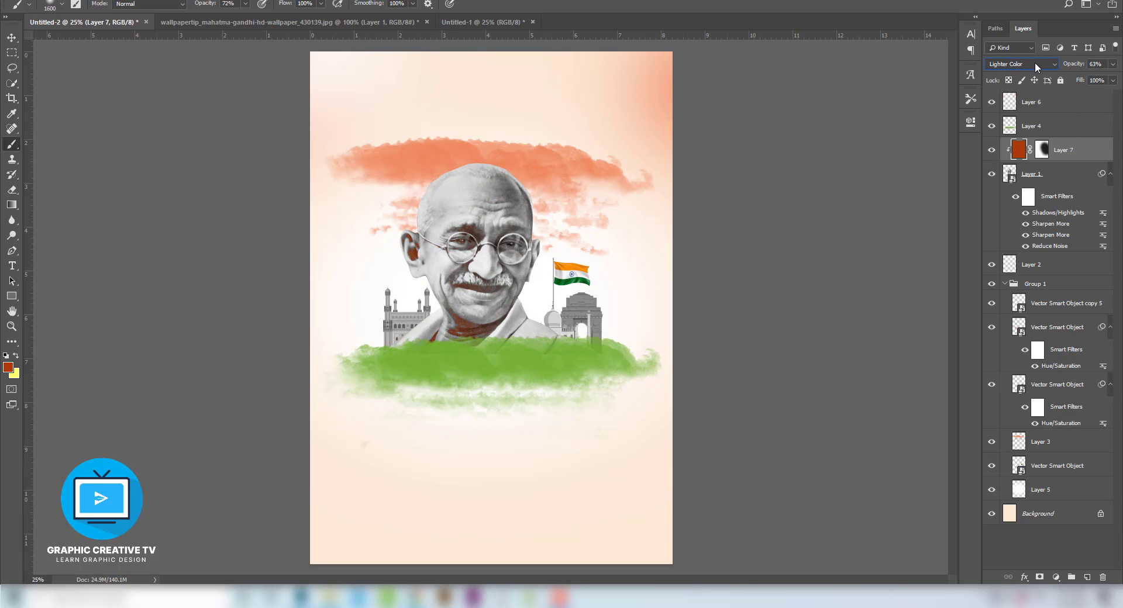
key(Down)
key(Down)
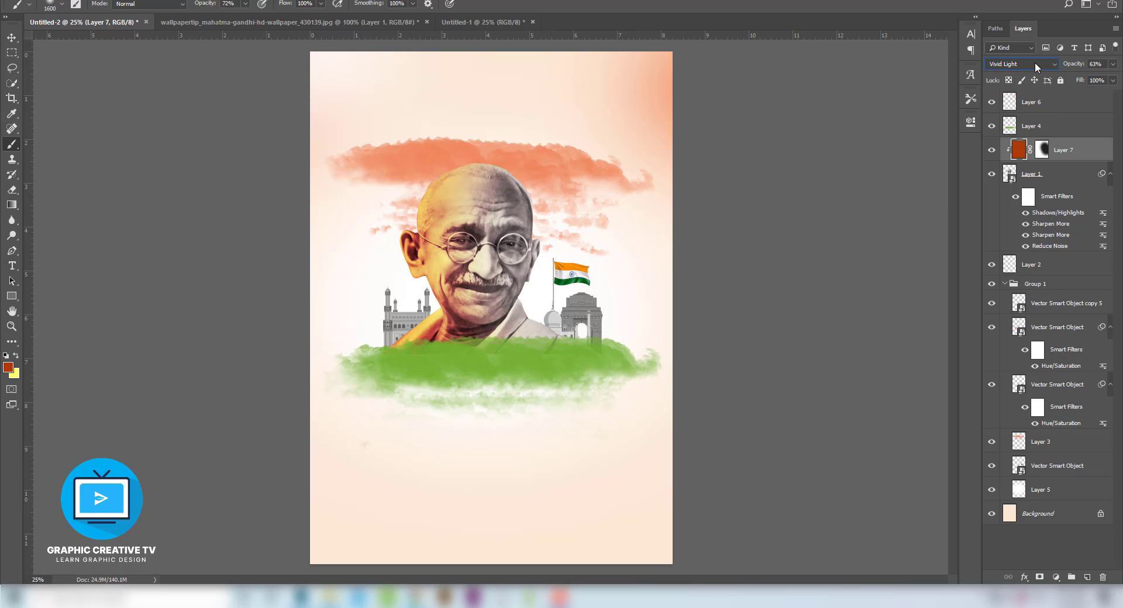
click(1113, 64)
drag(1096, 77, 1101, 81)
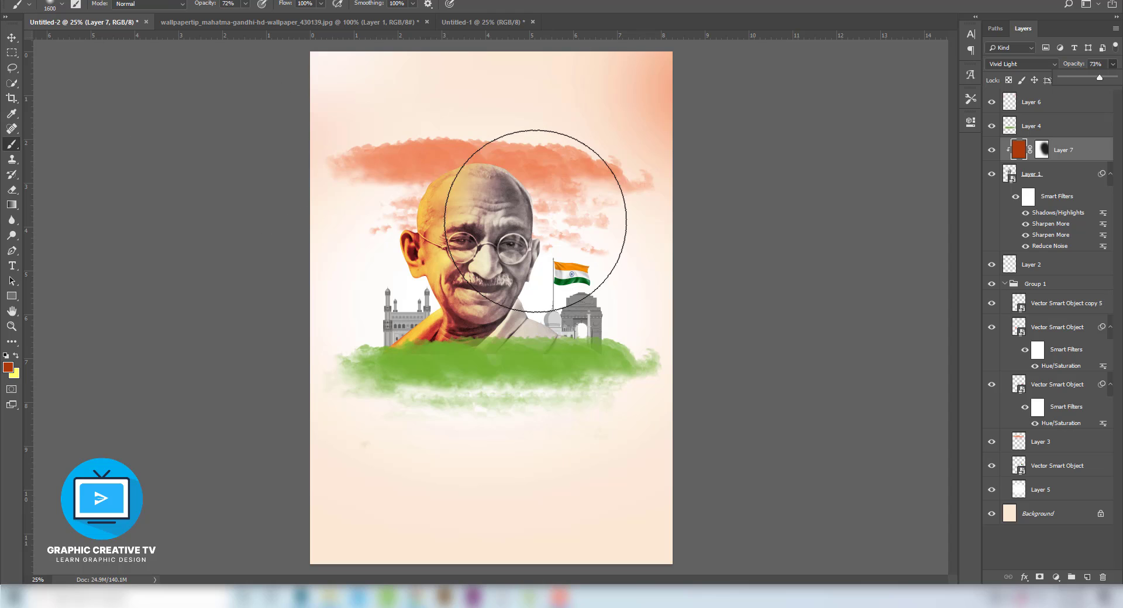
Step: Paint yellow over the left side of the portrait on the orange tint layer with the large soft brush
key(x)
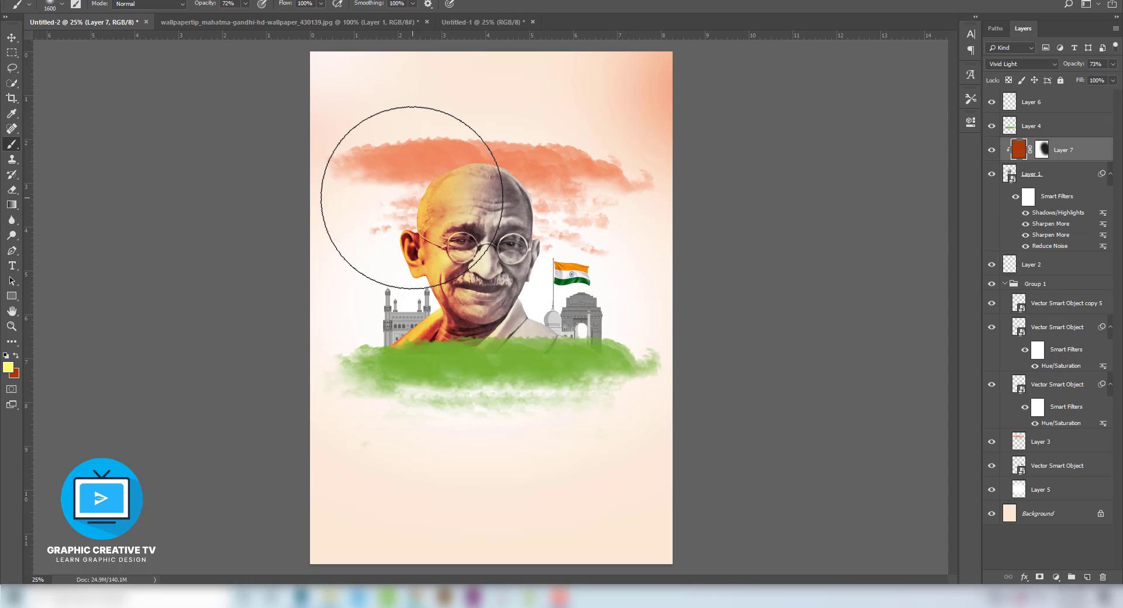
mouse_move(376, 188)
mouse_down()
mouse_move(391, 265)
mouse_move(401, 198)
mouse_move(401, 296)
mouse_move(401, 195)
mouse_move(406, 301)
mouse_up()
key(x)
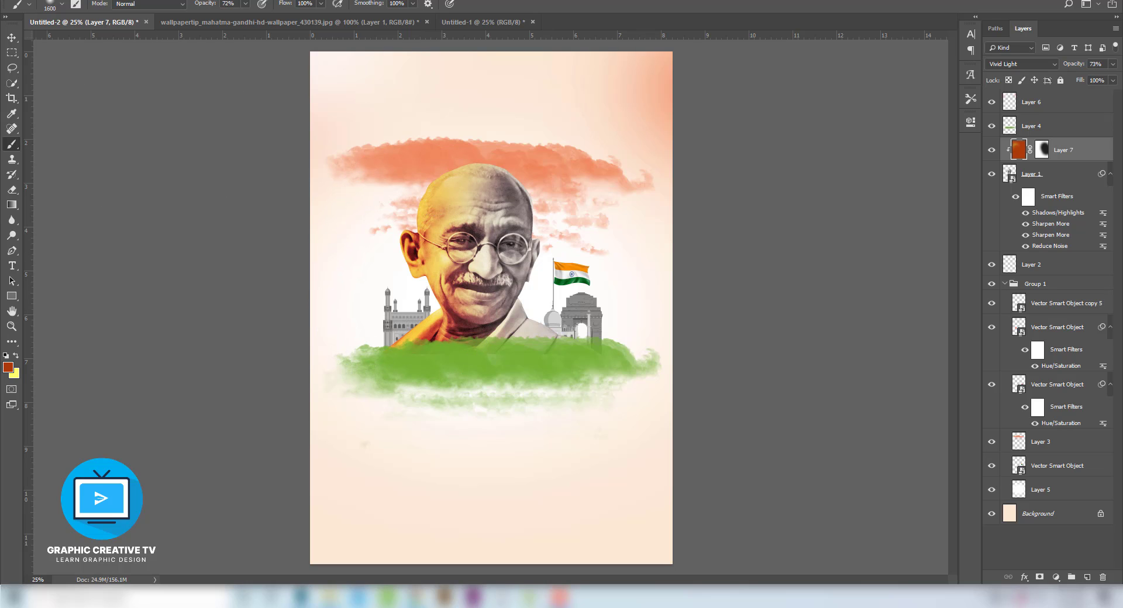
Step: Nudge the orange cloud slightly upward and make the hidden text group visible
click(12, 37)
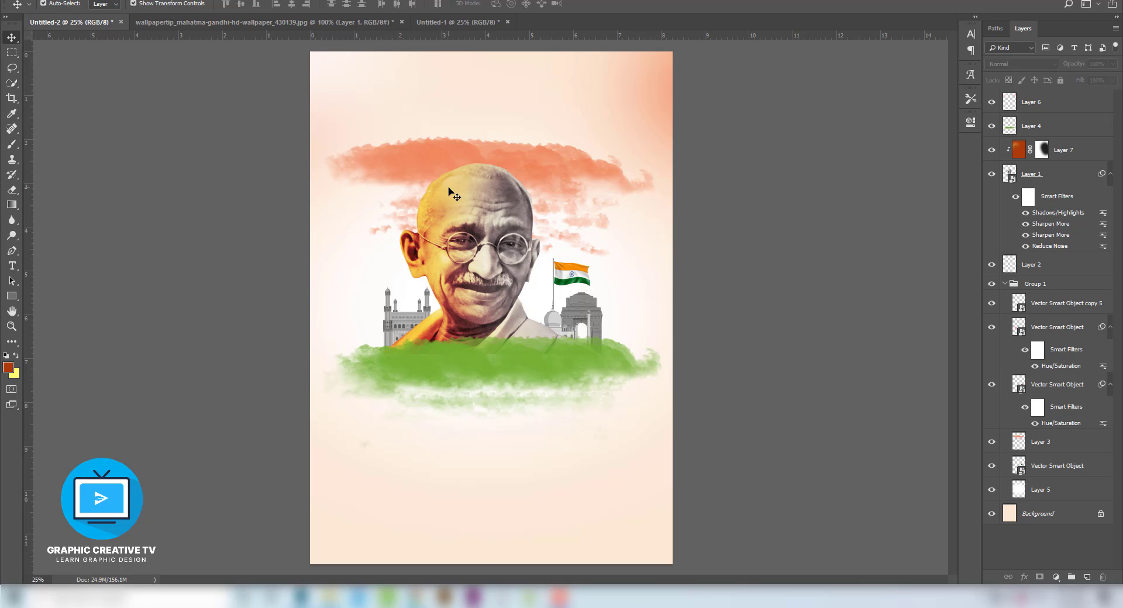
click(597, 351)
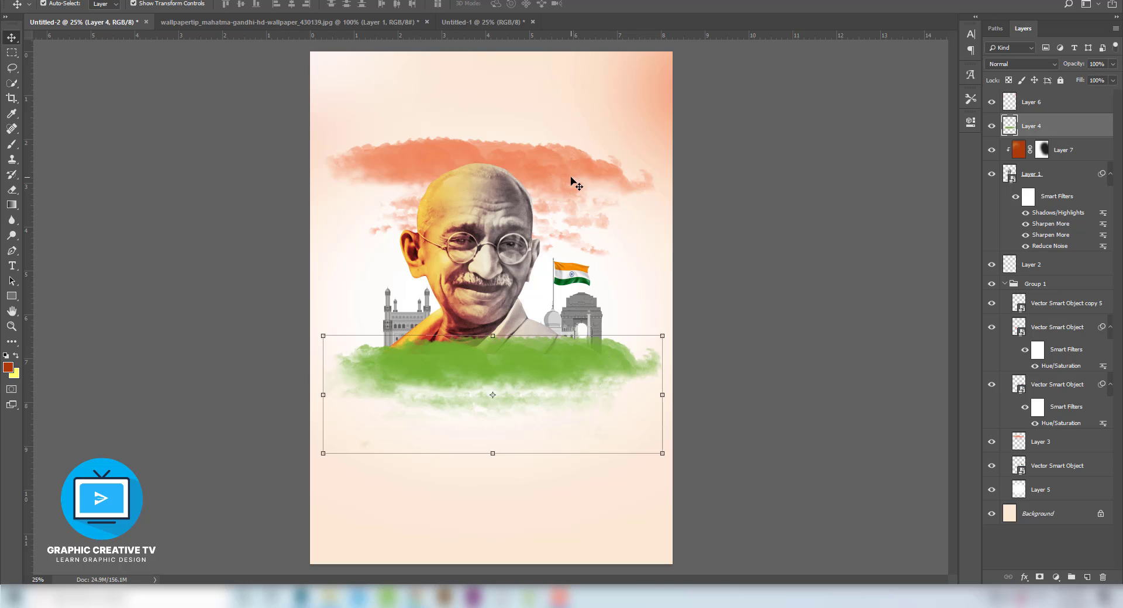
click(577, 180)
click(813, 266)
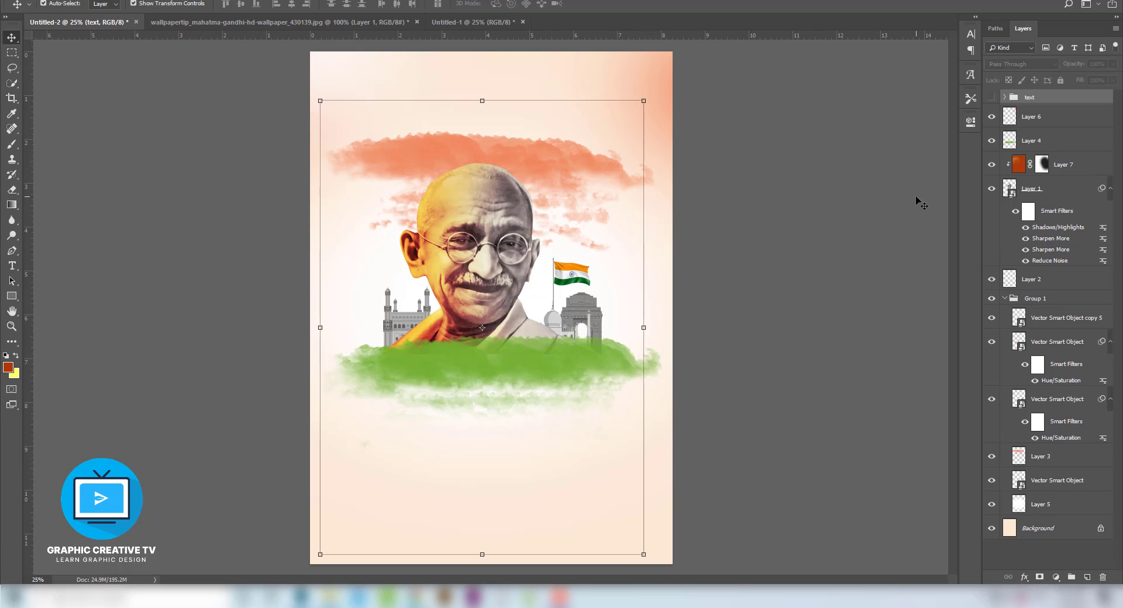
click(902, 195)
click(992, 97)
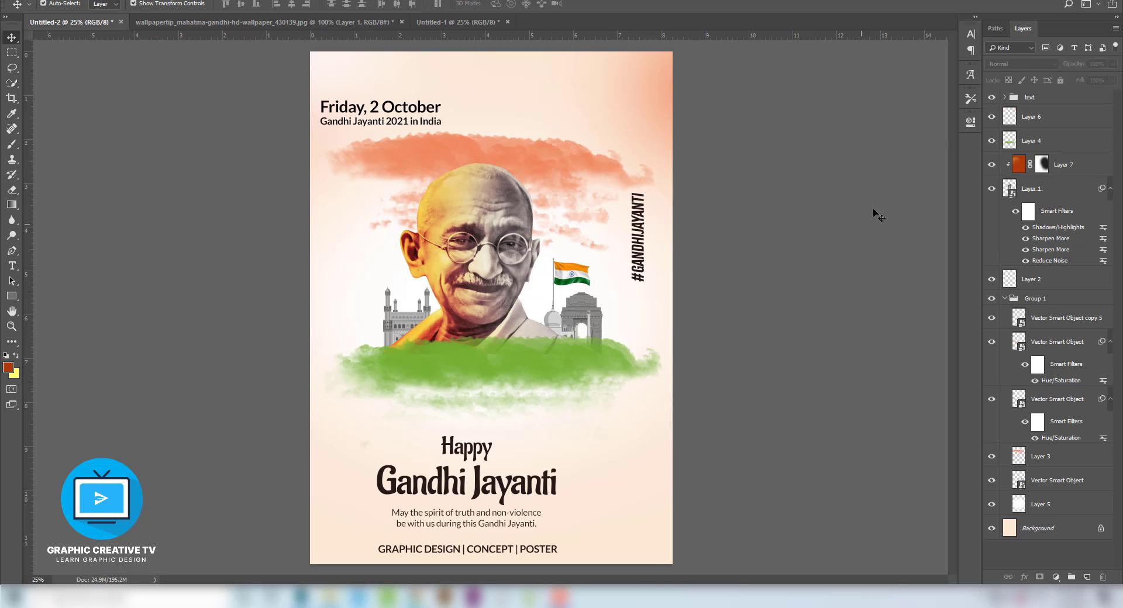
Step: Move the greeting, message and footer text up and centre them under the green cloud, and move the date text nearer the poster's upper edge
click(479, 453)
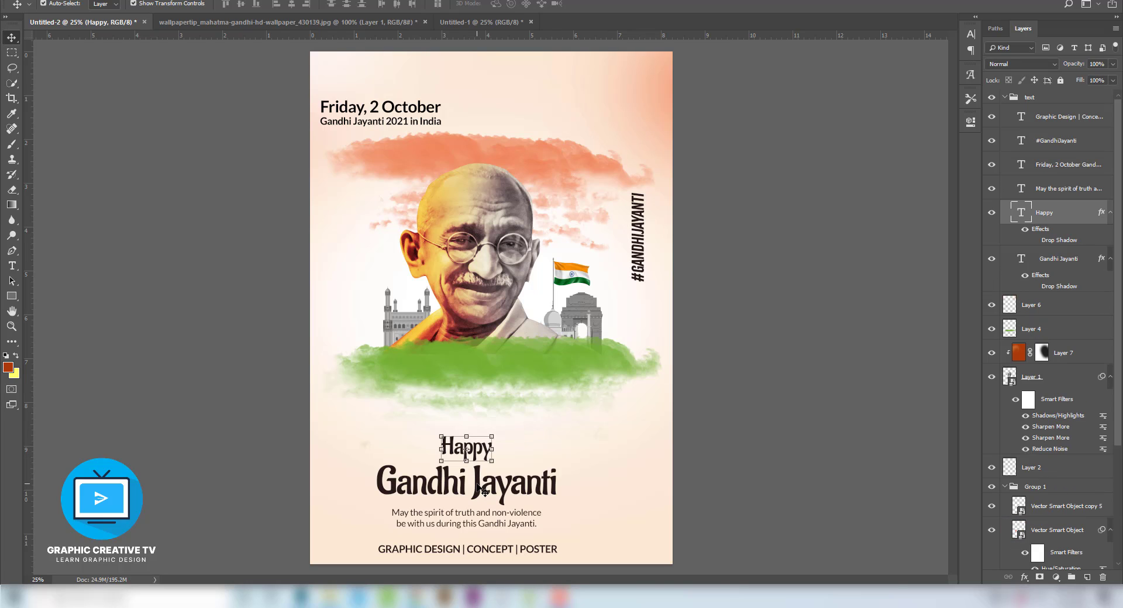
shift+click(480, 492)
shift+click(488, 518)
drag(479, 493, 502, 468)
drag(513, 555, 533, 530)
drag(394, 117, 441, 100)
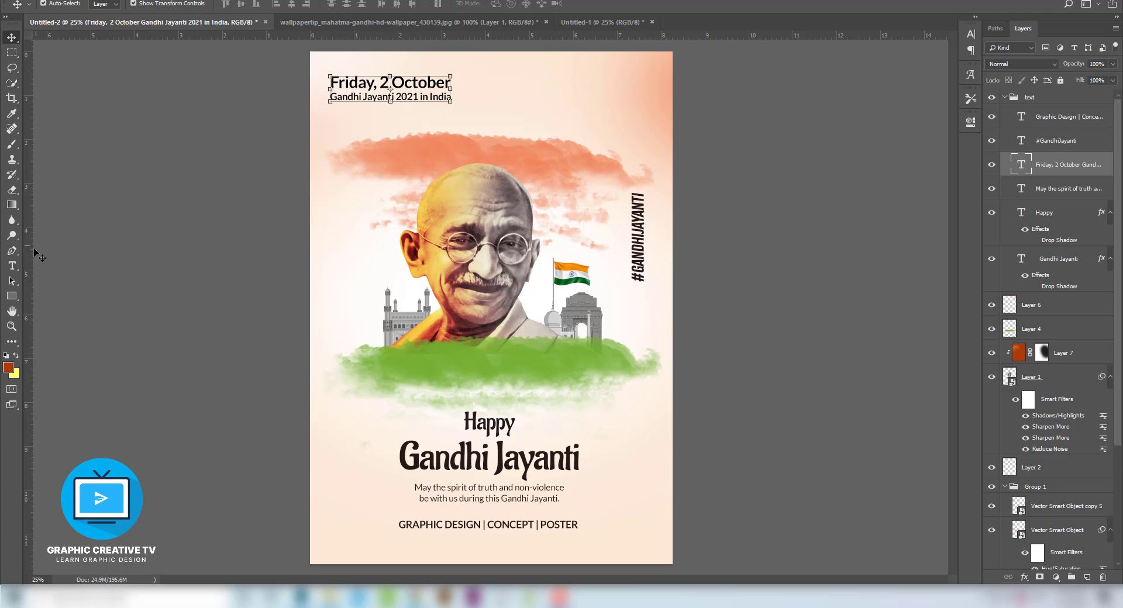
Step: Change the weekday in the date text from Friday to Saturday
click(12, 266)
click(375, 82)
drag(375, 82, 314, 83)
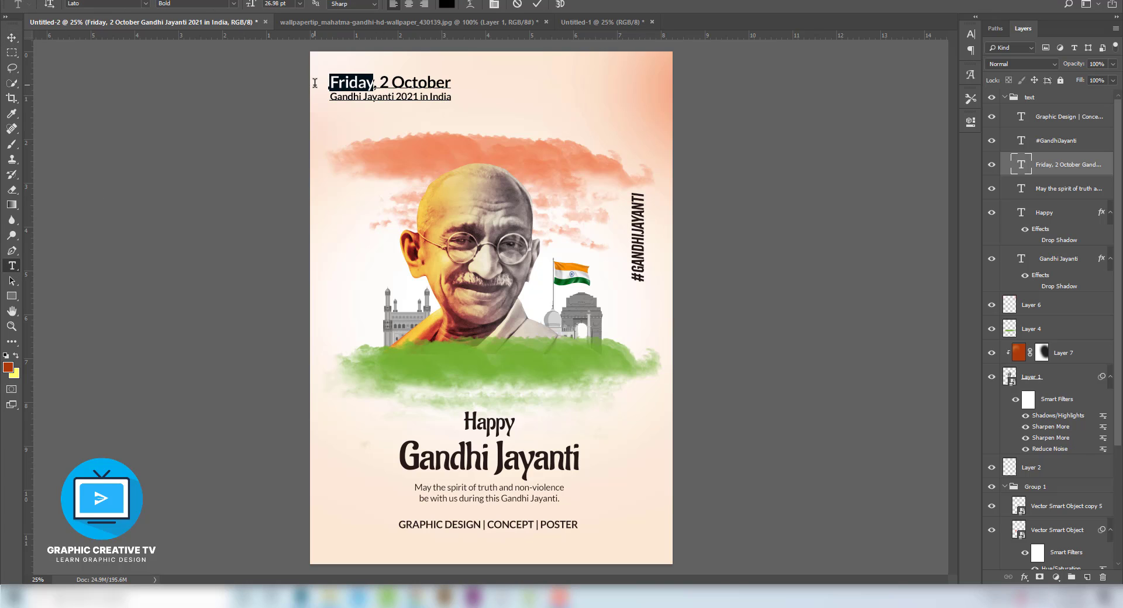
key(BackSpace)
text(Sa)
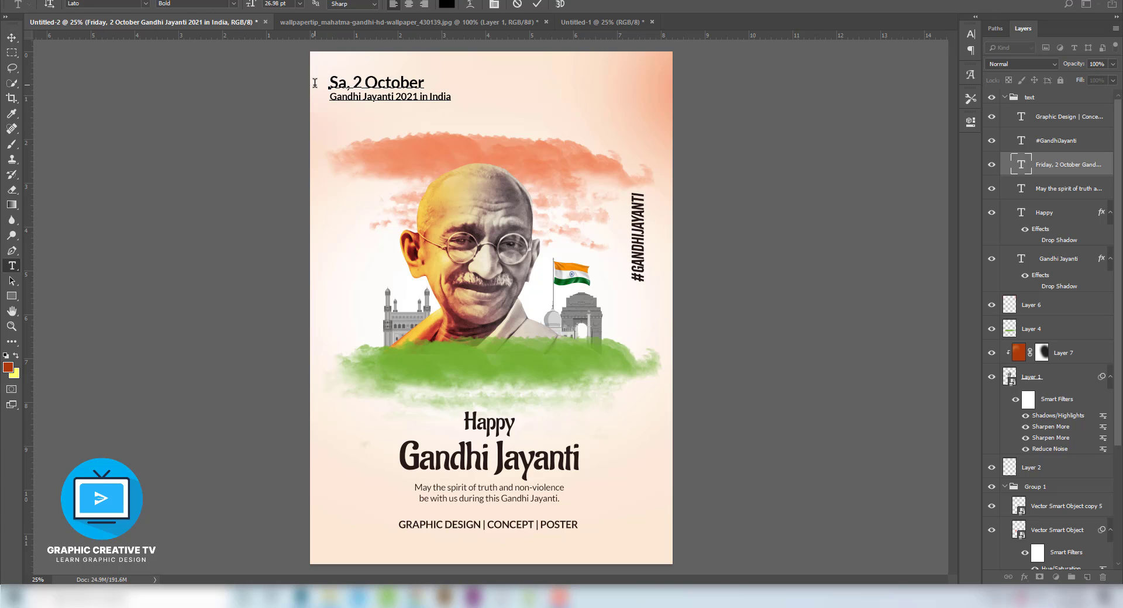
text(tur)
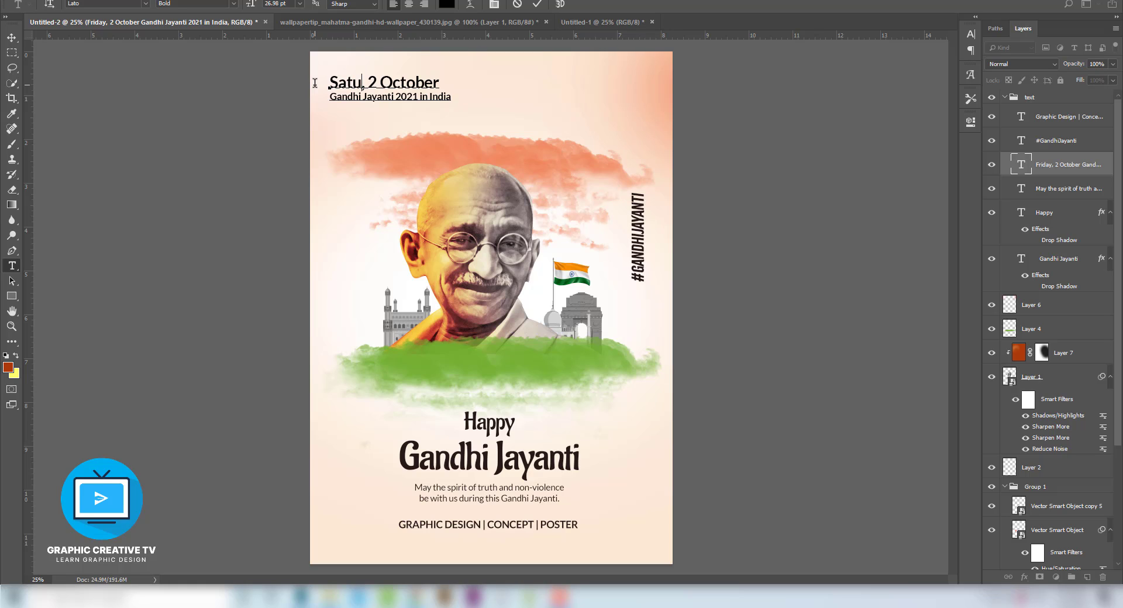
text(day)
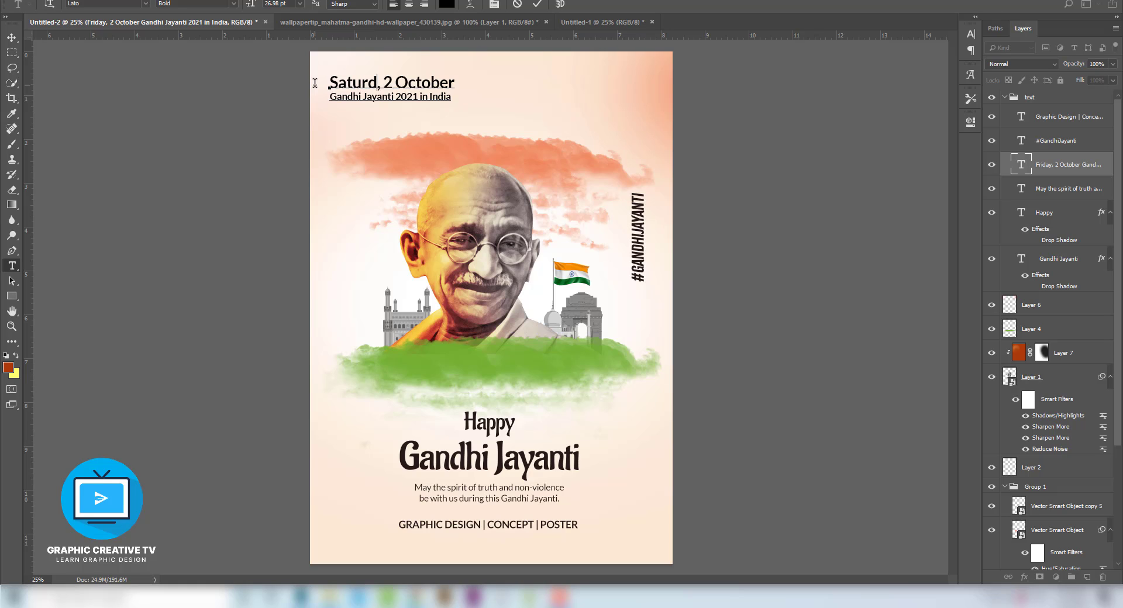
click(12, 36)
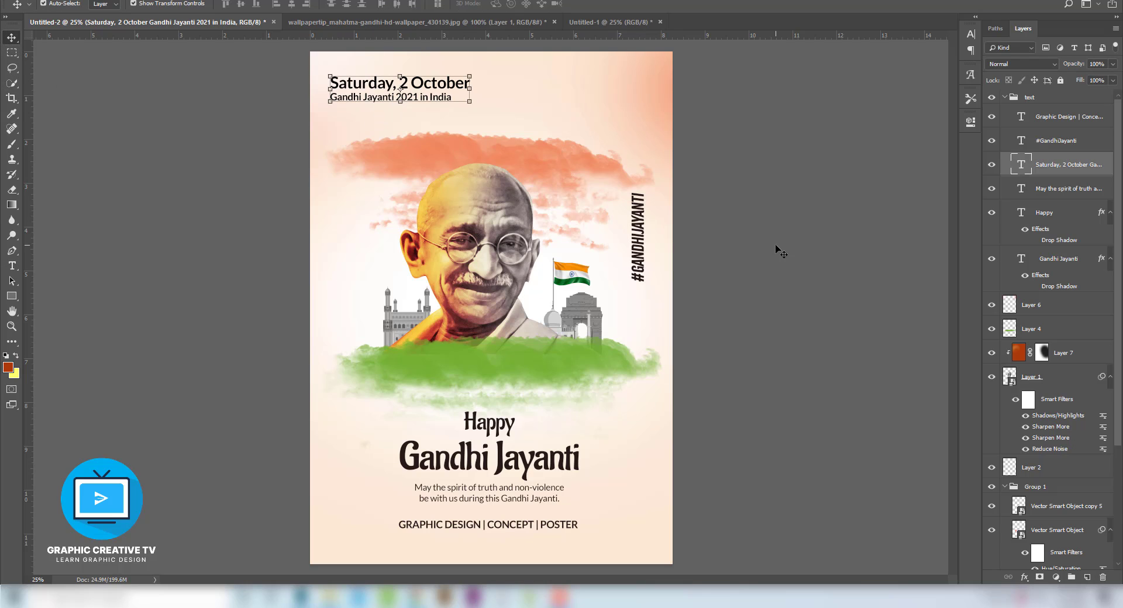
Step: Set the "Saturday, 2 October" line to 23 pt and shift the date text slightly down from the poster's upper edge
click(13, 266)
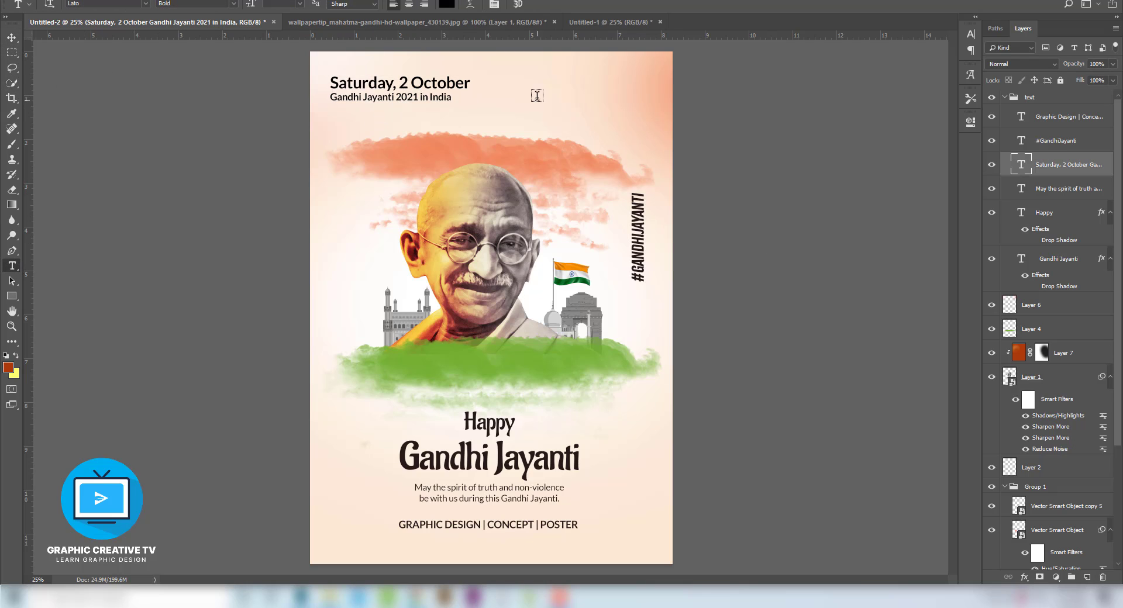
drag(472, 82, 313, 82)
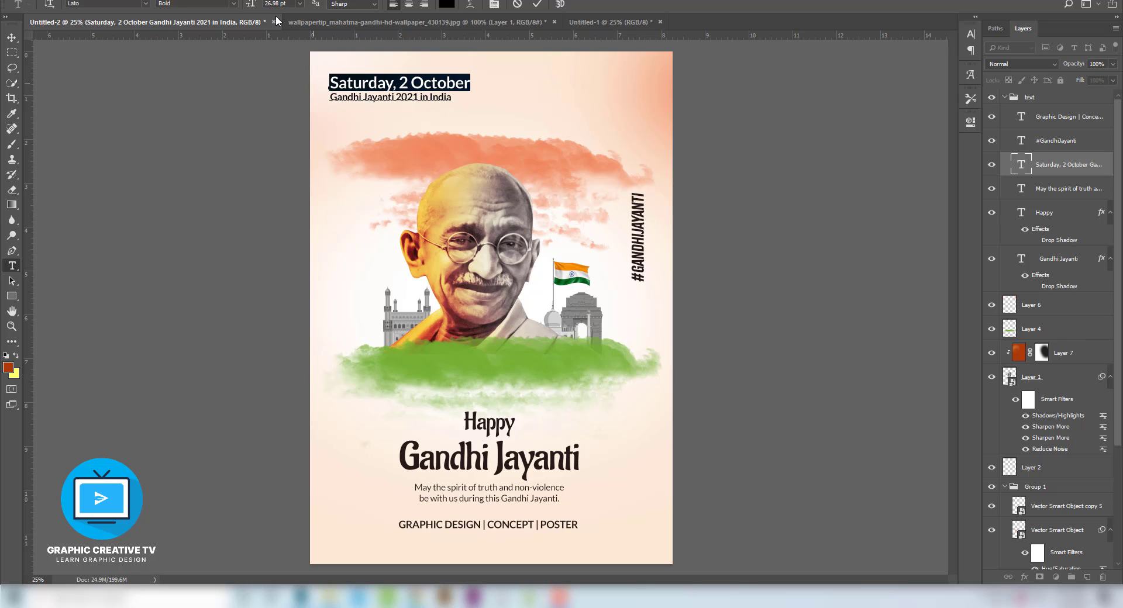
drag(288, 5, 210, 8)
key(Down)
key(Down)
key(Down)
key(Down)
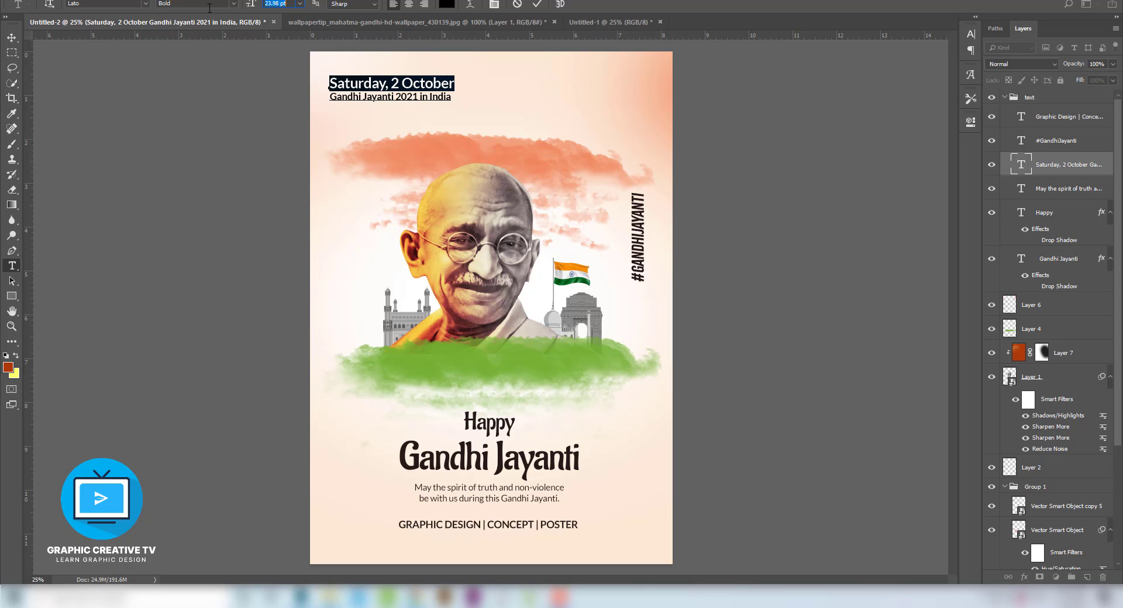
text(23)
key(Return)
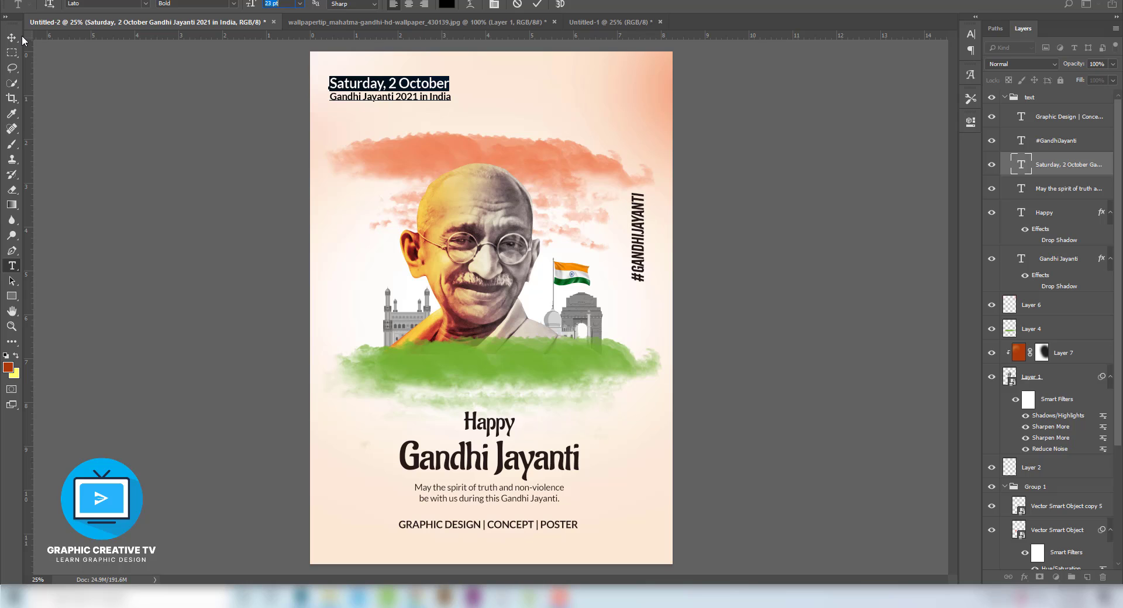
click(11, 37)
drag(408, 99, 409, 101)
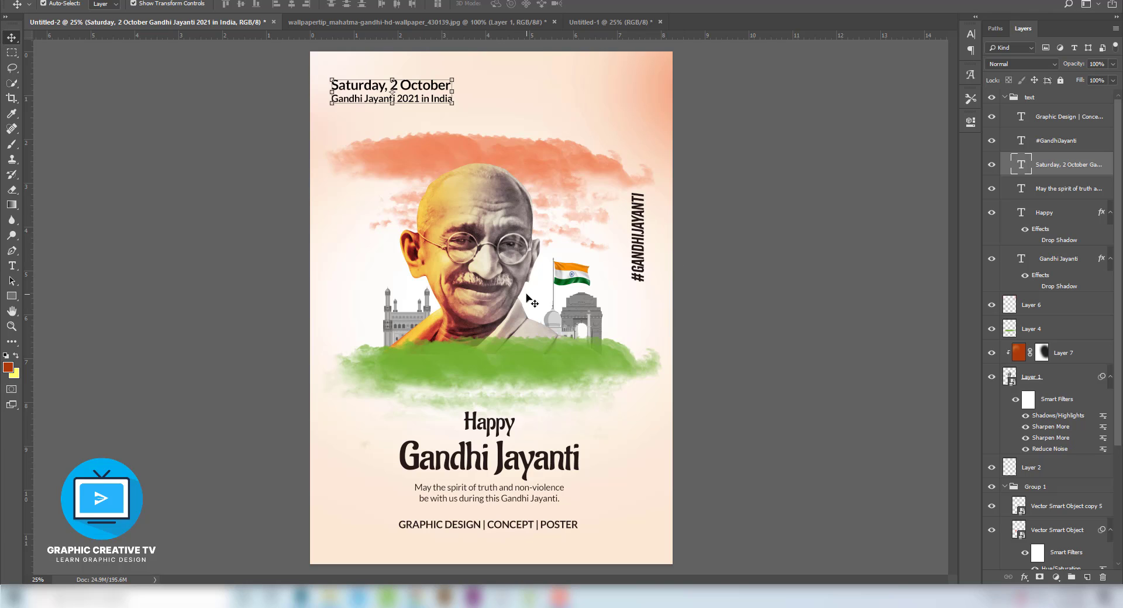
Step: Move the greeting, message and footer text down together, and bring the footer line slightly closer to the message
click(491, 426)
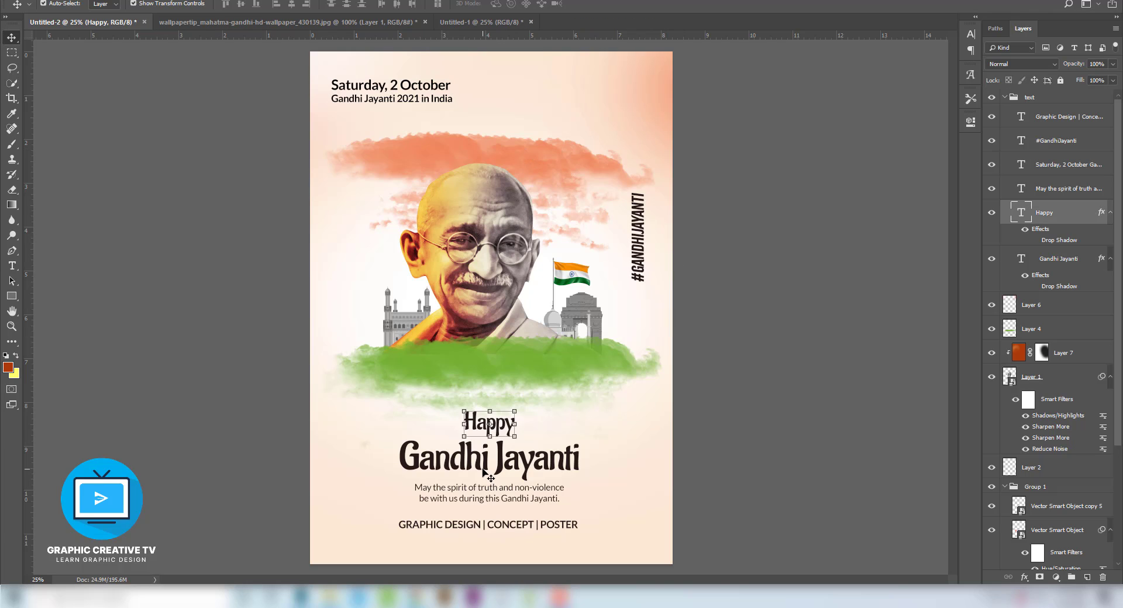
shift+click(487, 475)
shift+click(498, 504)
shift+click(504, 526)
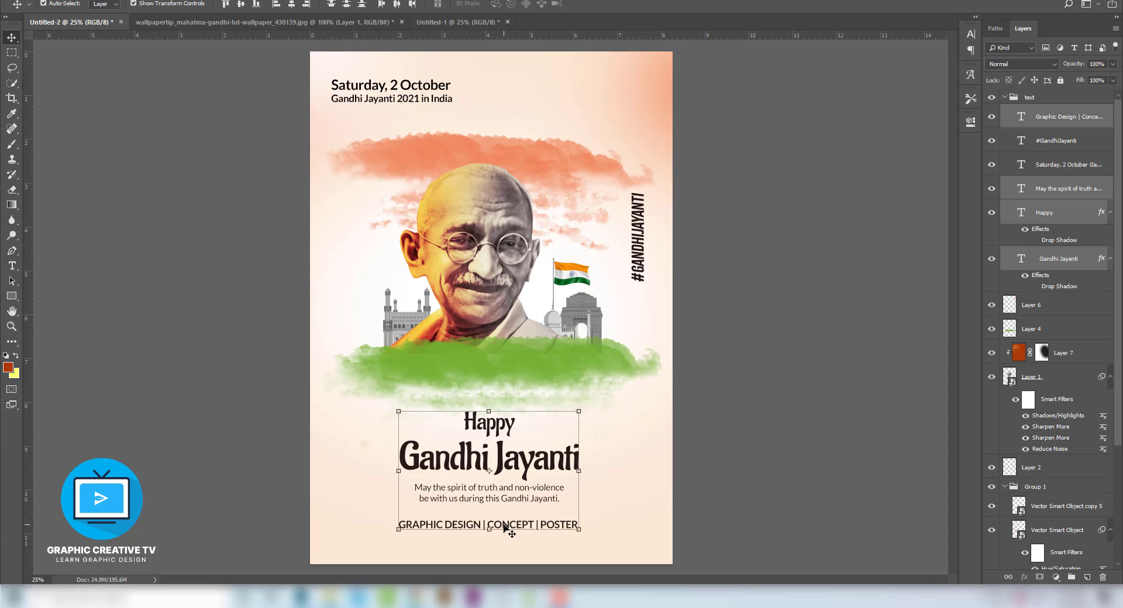
key(shift+Down)
key(shift+Down)
key(shift+Down)
key(shift+Down)
key(shift+Down)
key(shift+Down)
key(shift+Down)
key(shift+Down)
key(shift+Down)
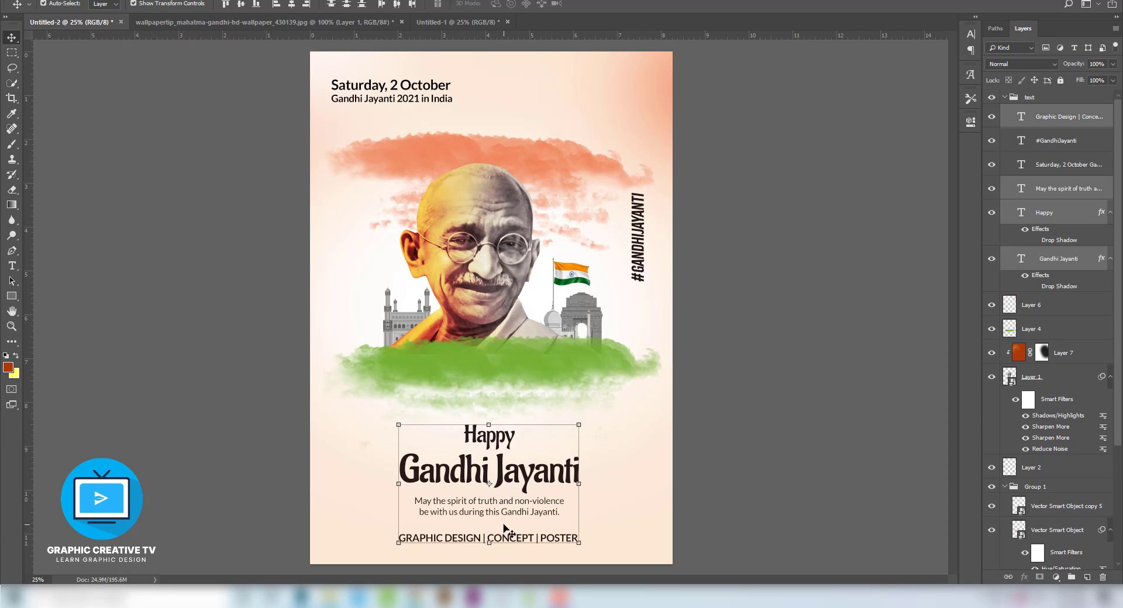
click(771, 521)
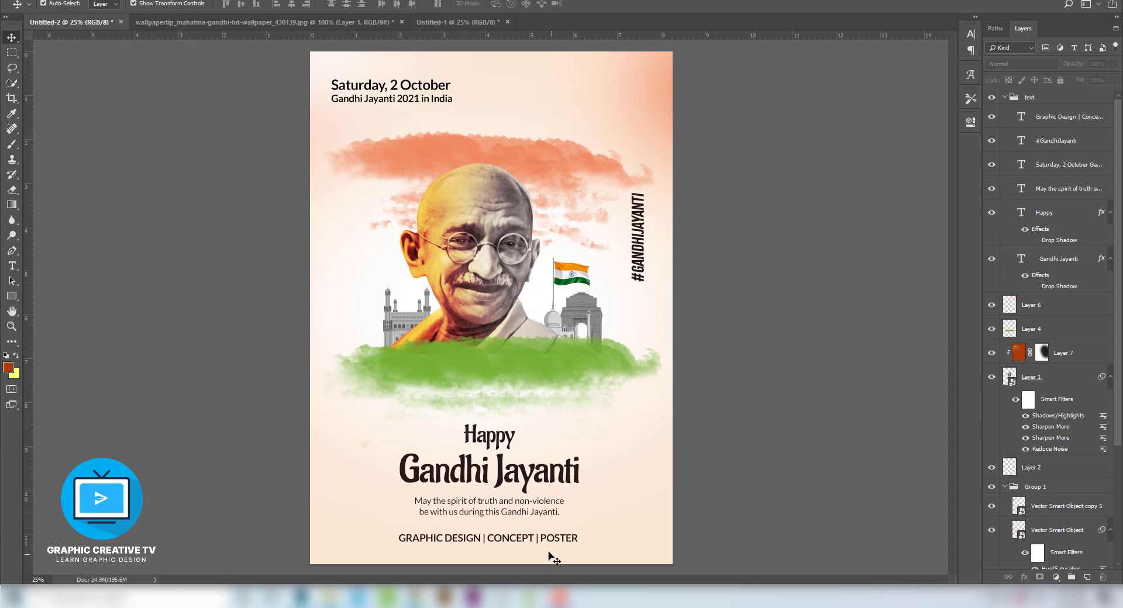
drag(549, 544, 549, 539)
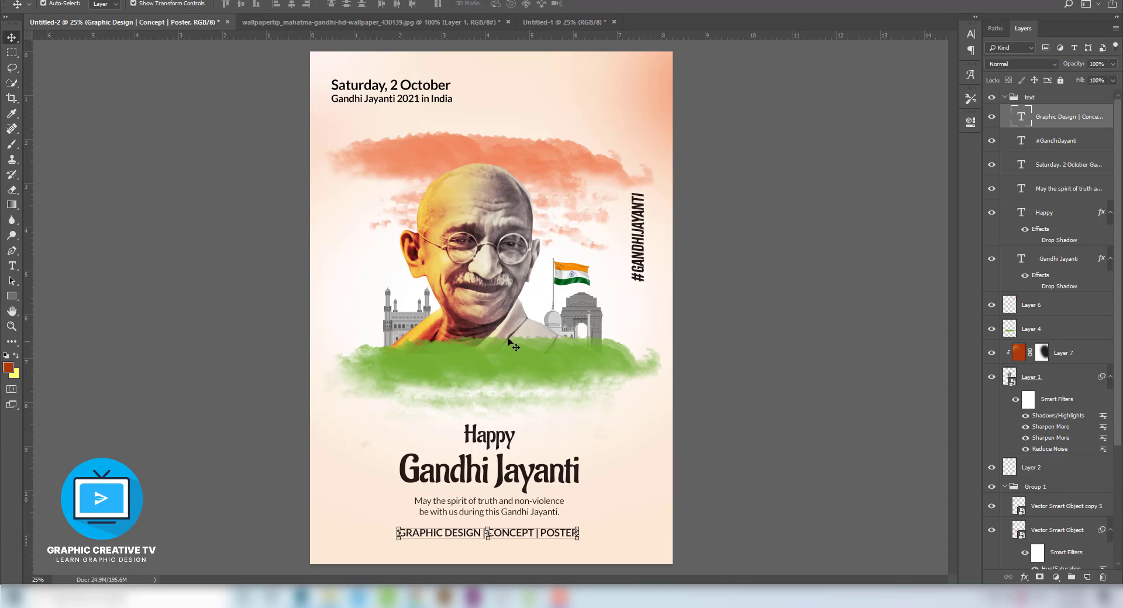
Step: Move the green cloud, orange tint, portrait, Layer 2 and Group 1 down together towards the greeting text
click(518, 371)
shift+click(1078, 353)
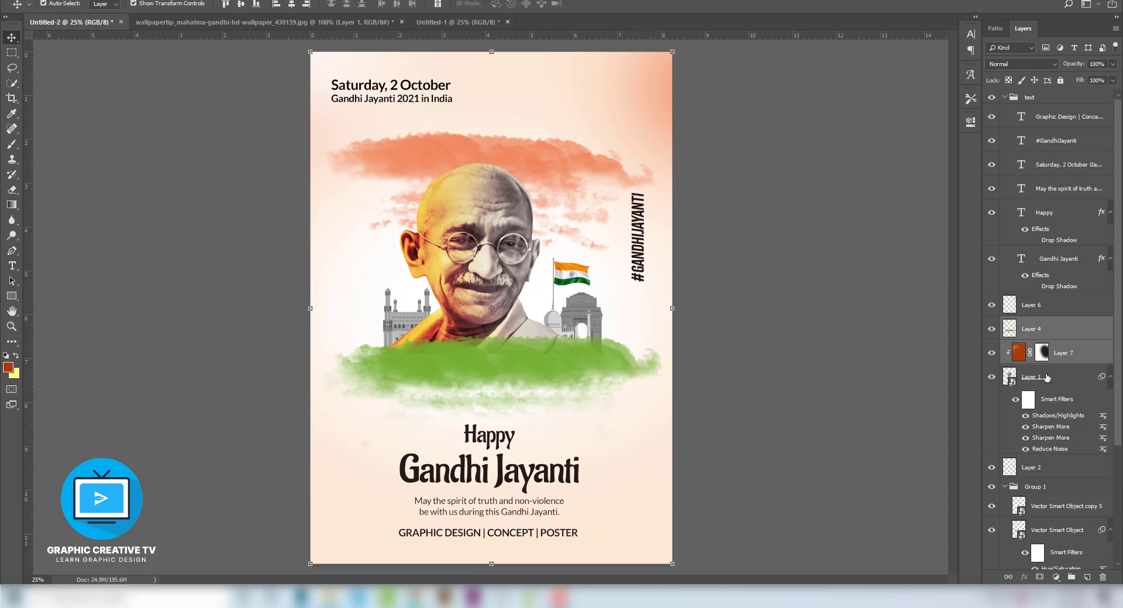
shift+click(1044, 379)
click(993, 305)
click(990, 305)
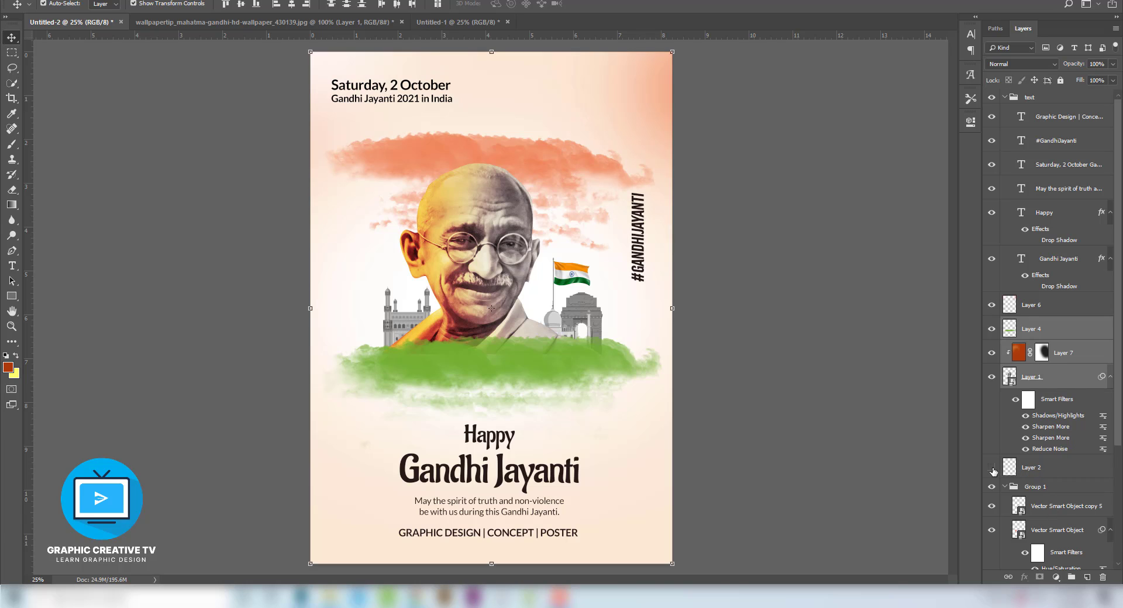
shift+click(1036, 491)
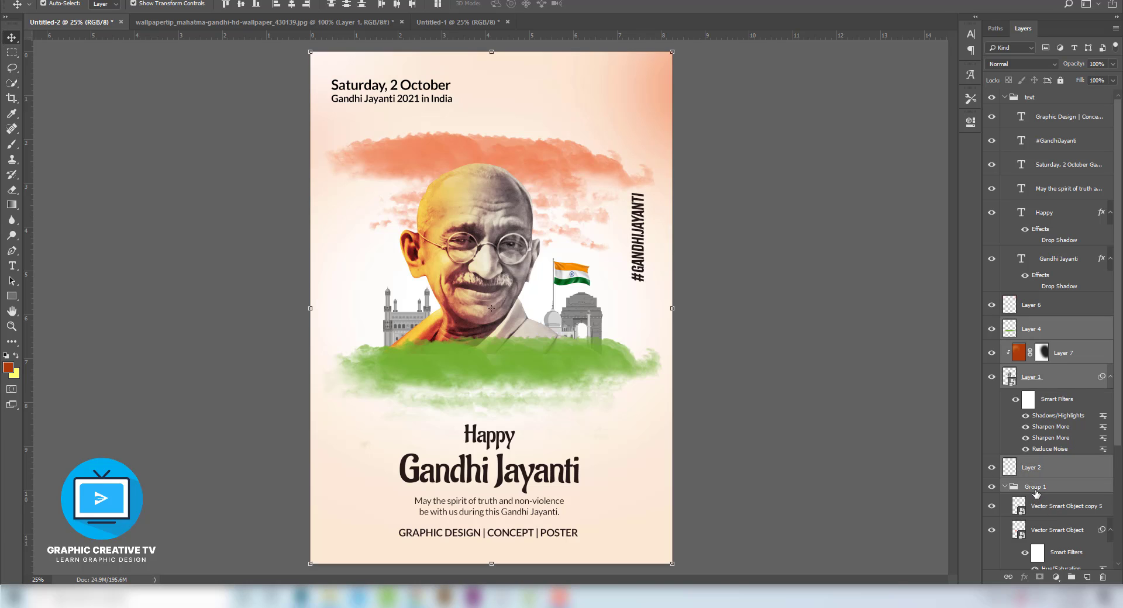
key(shift+Down)
key(shift+Down)
key(shift+Down)
key(shift+Down)
key(shift+Down)
key(shift+Down)
key(shift+Down)
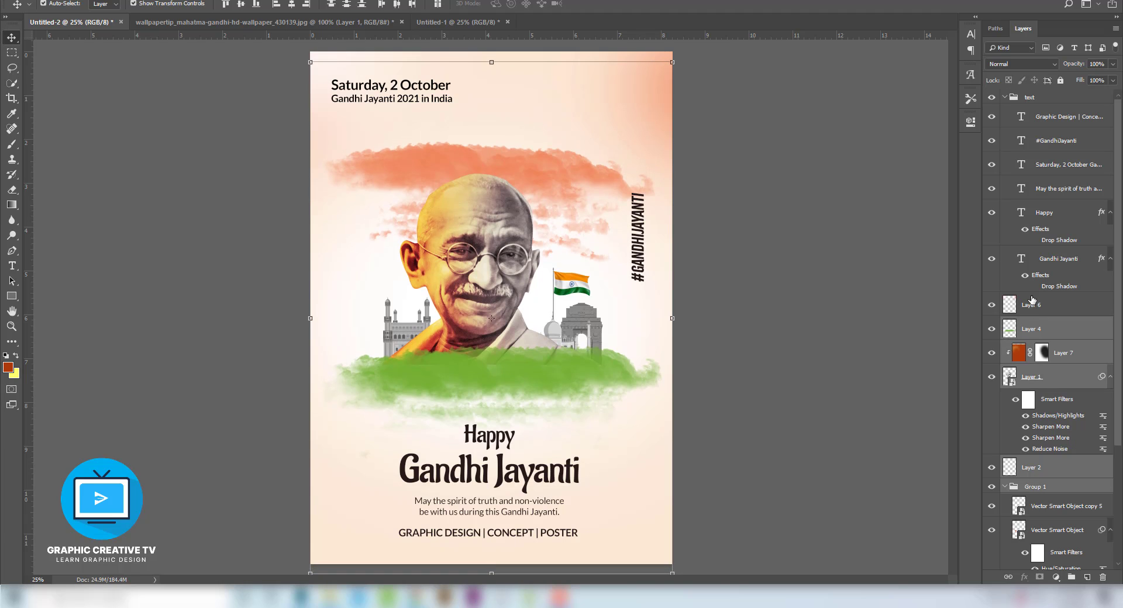
key(shift+Down)
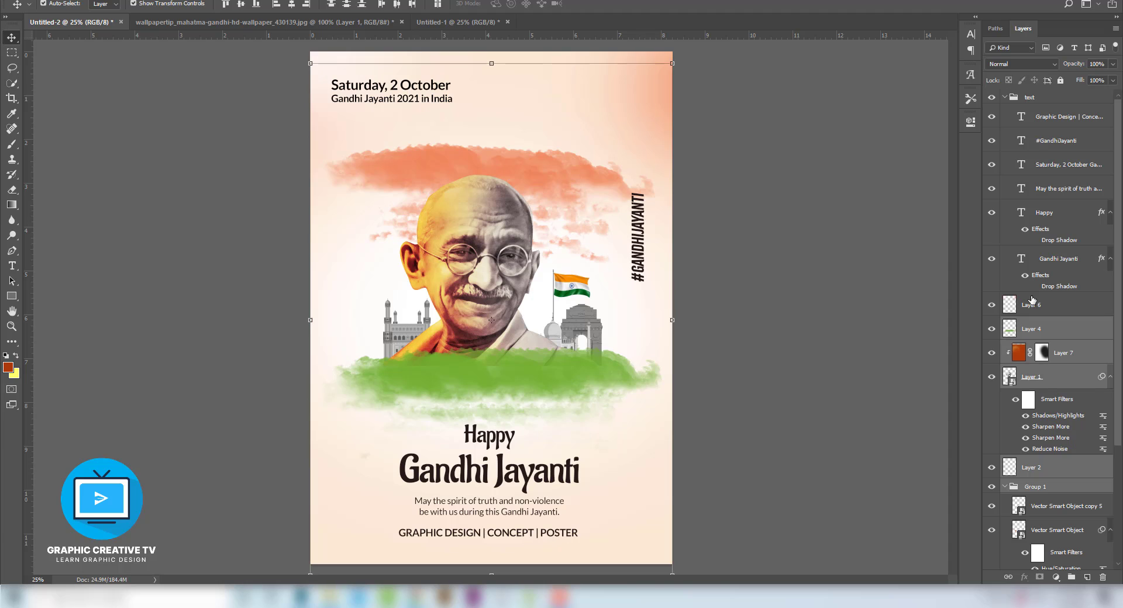
Step: Move the vertical #GANDHIJAYANTI text closer to the poster's right edge
click(677, 271)
drag(645, 243, 656, 243)
click(753, 253)
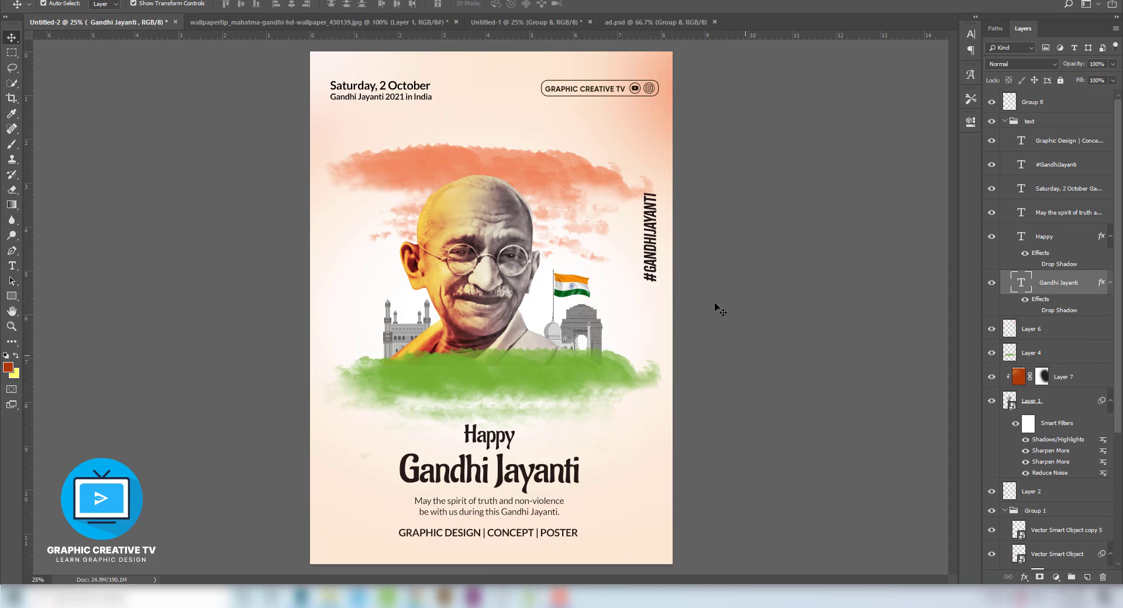
Step: Paint white on background Layer 5 around the portrait with the large soft 1600 px brush
click(515, 125)
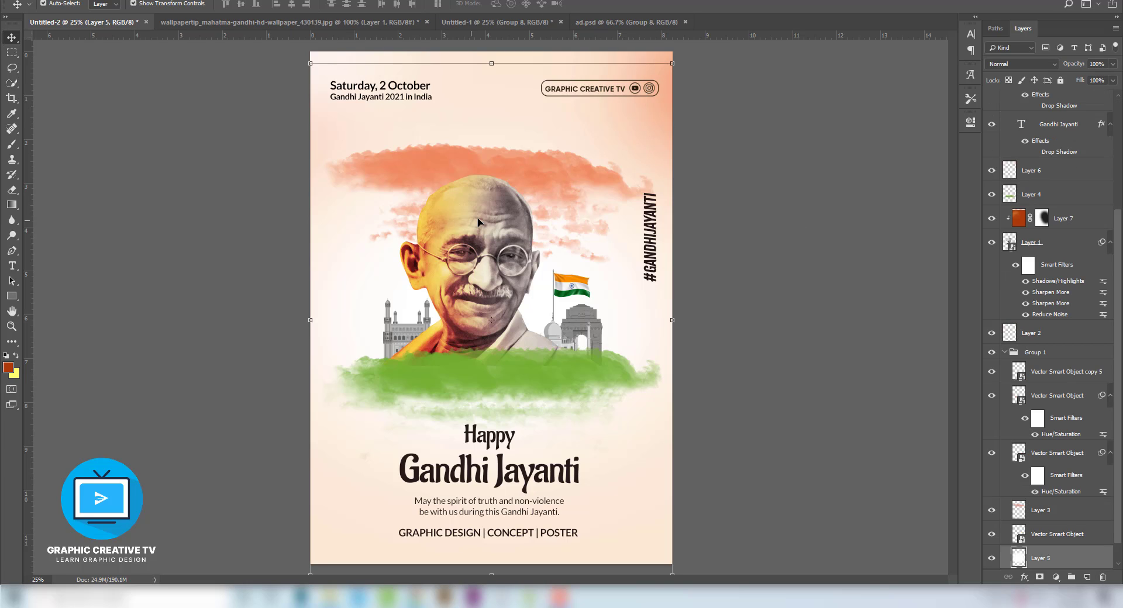
click(11, 113)
click(8, 368)
click(719, 231)
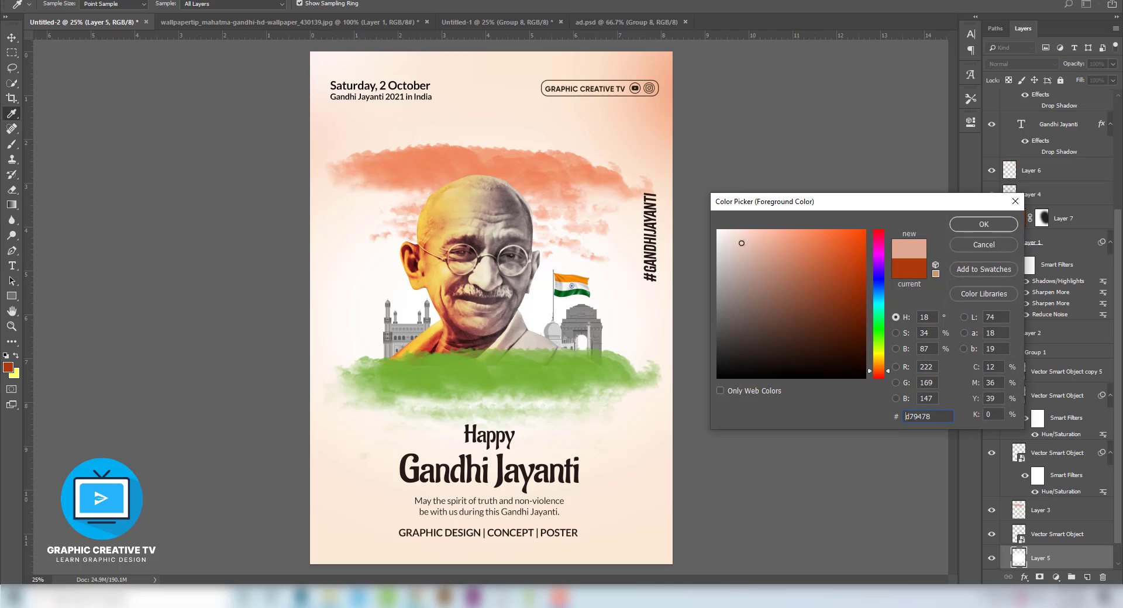
click(984, 224)
key(b)
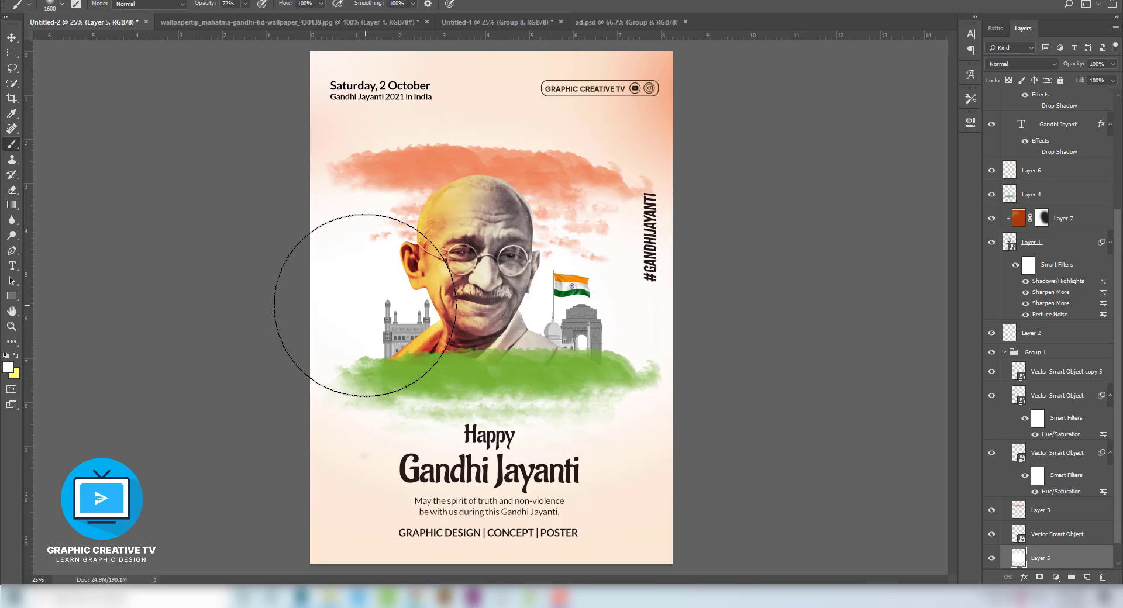
click(11, 37)
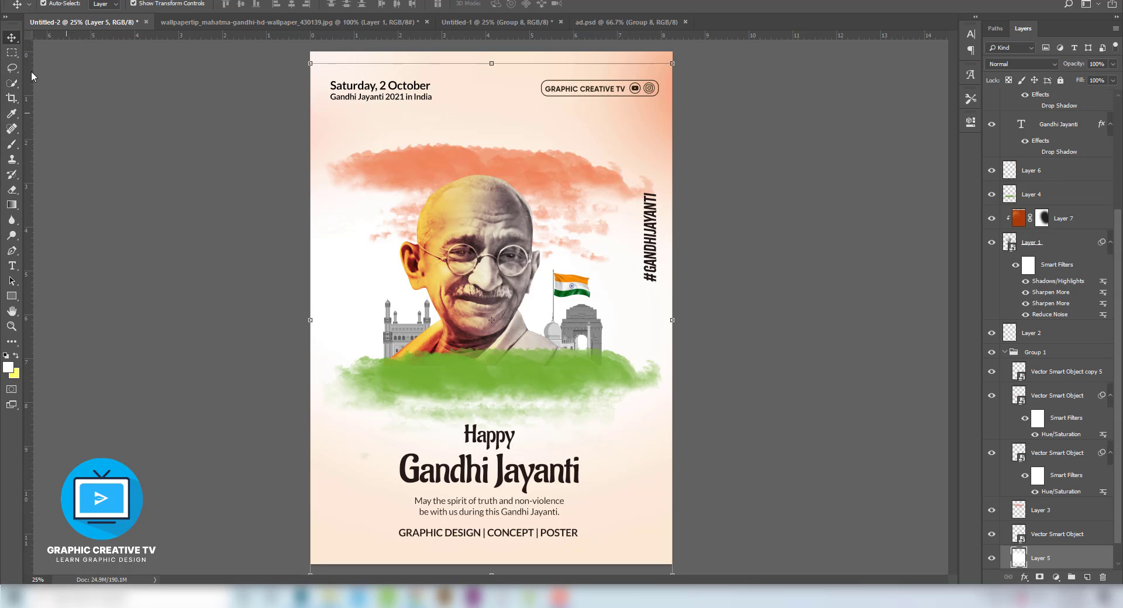
Step: Move the orange cloud on Layer 3 slightly up above the portrait's head
click(561, 181)
drag(562, 180, 564, 171)
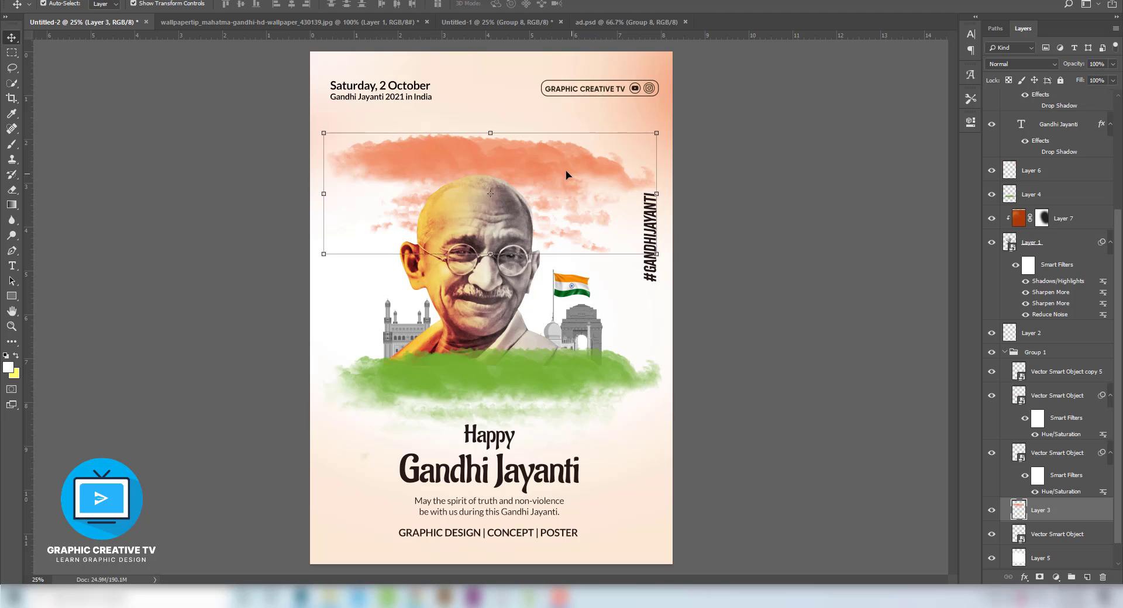
click(830, 241)
Step: Brush faint white clouds over the poster's upper glows on Layer 6 with the 1081 px cloud brush
click(12, 145)
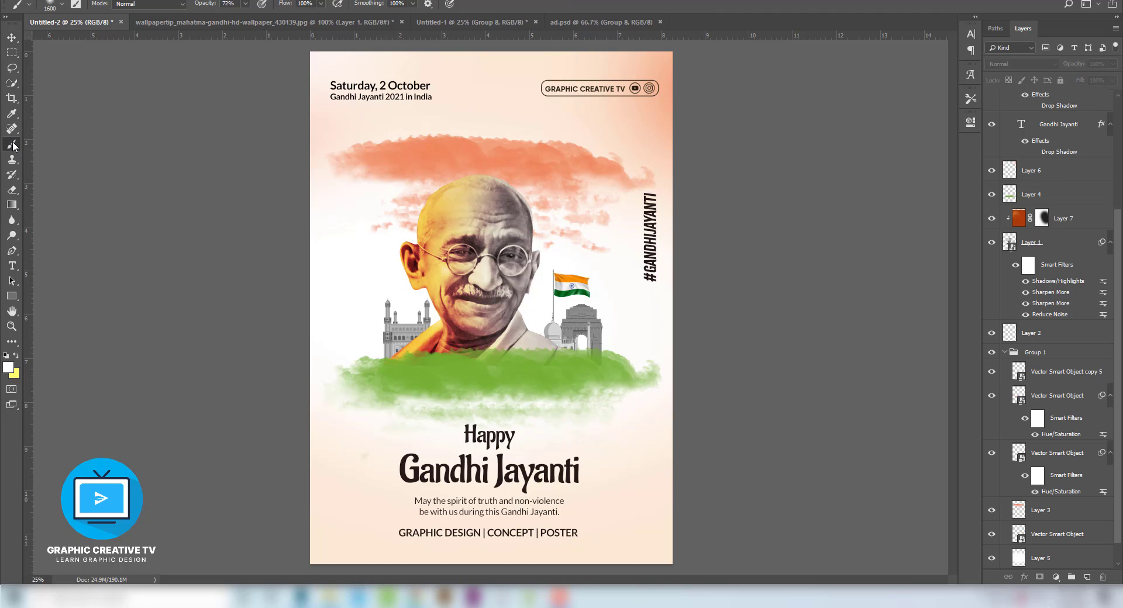
click(62, 4)
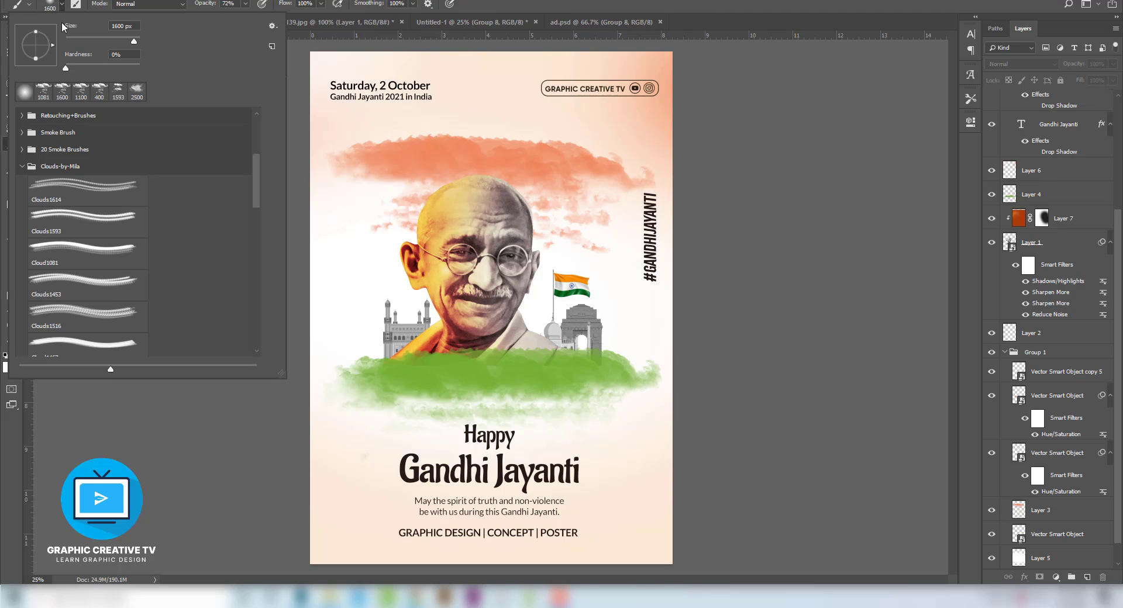
click(51, 95)
key(Return)
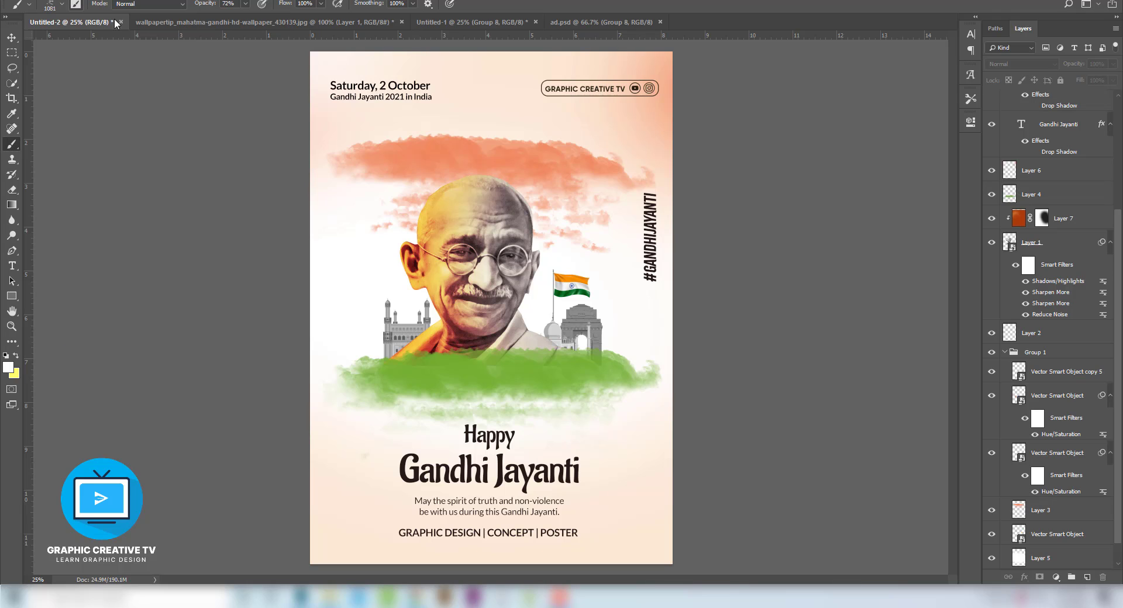
click(1034, 177)
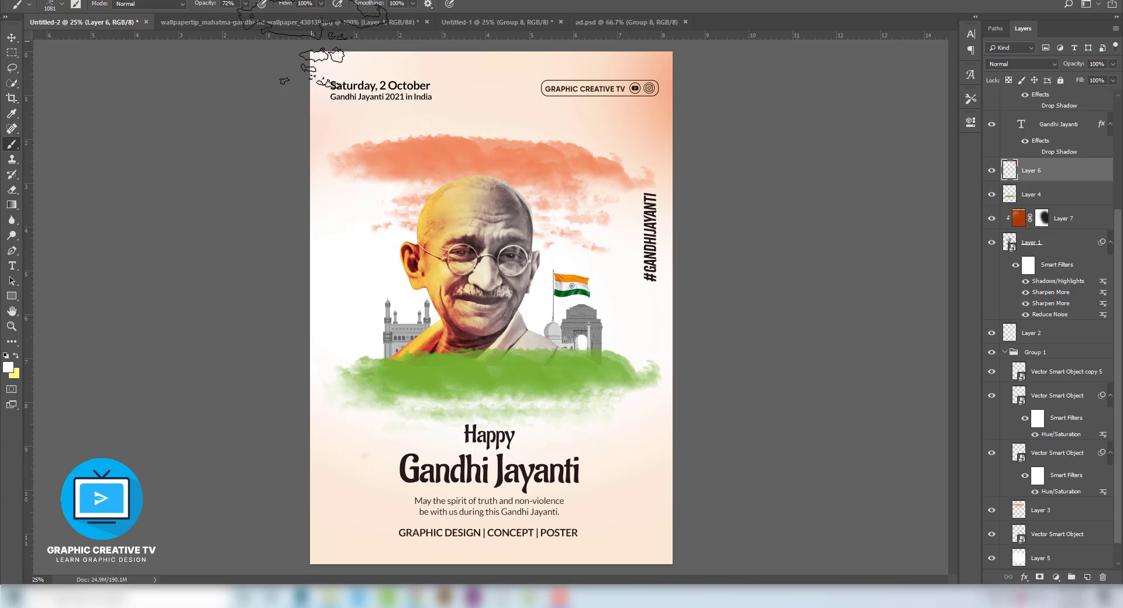
click(245, 4)
key(e)
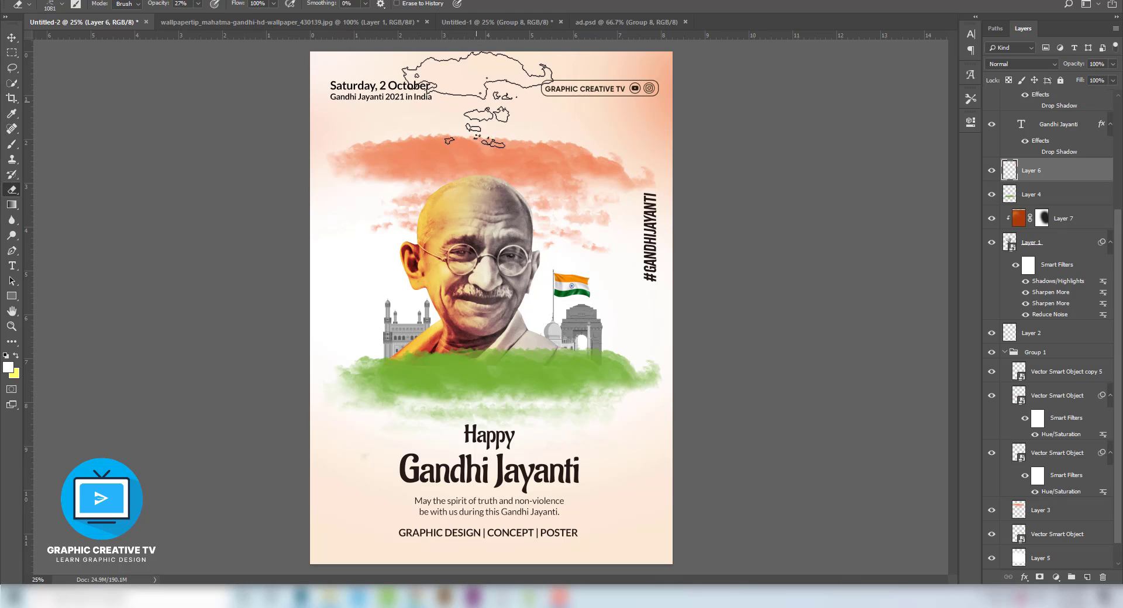
key(b)
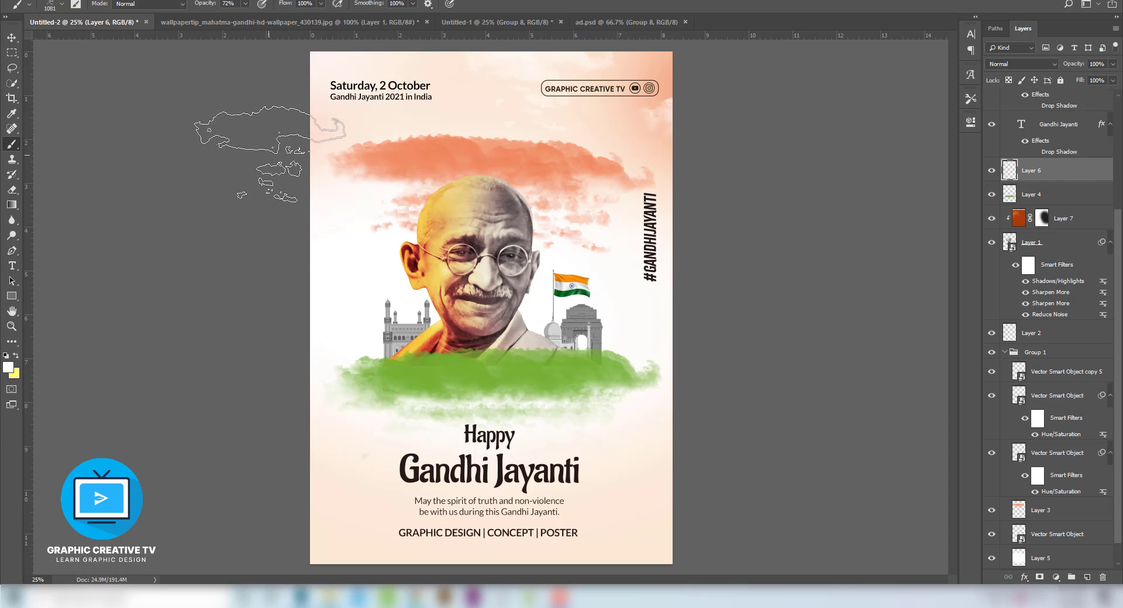
click(11, 37)
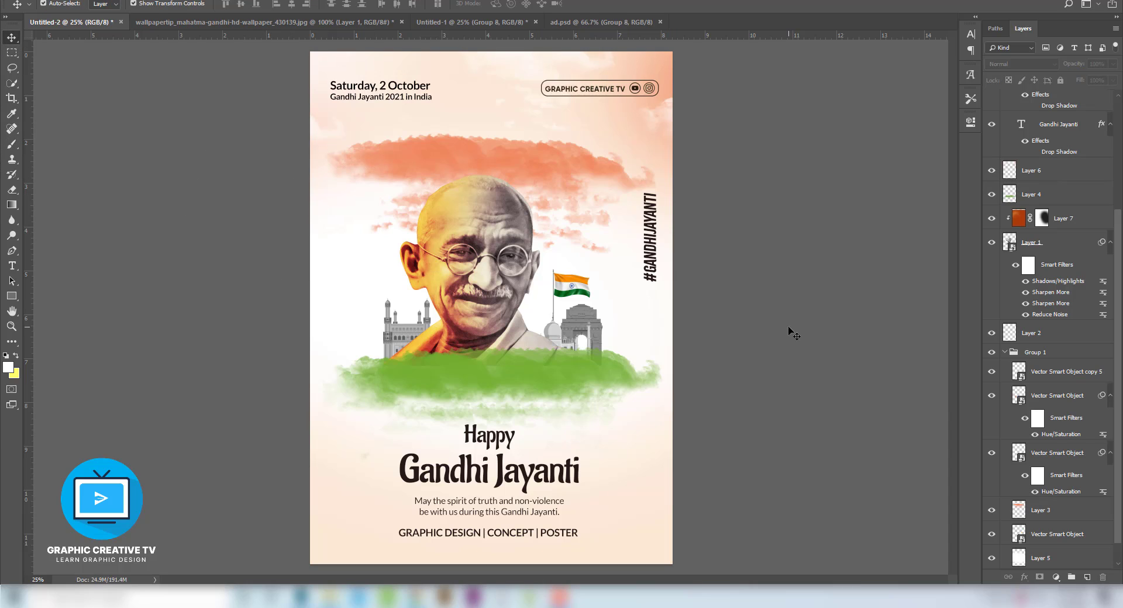
Step: Fade the orange cloud's lower wisps on Layer 3 with the cloud-shaped eraser at 27% opacity
click(593, 181)
click(11, 189)
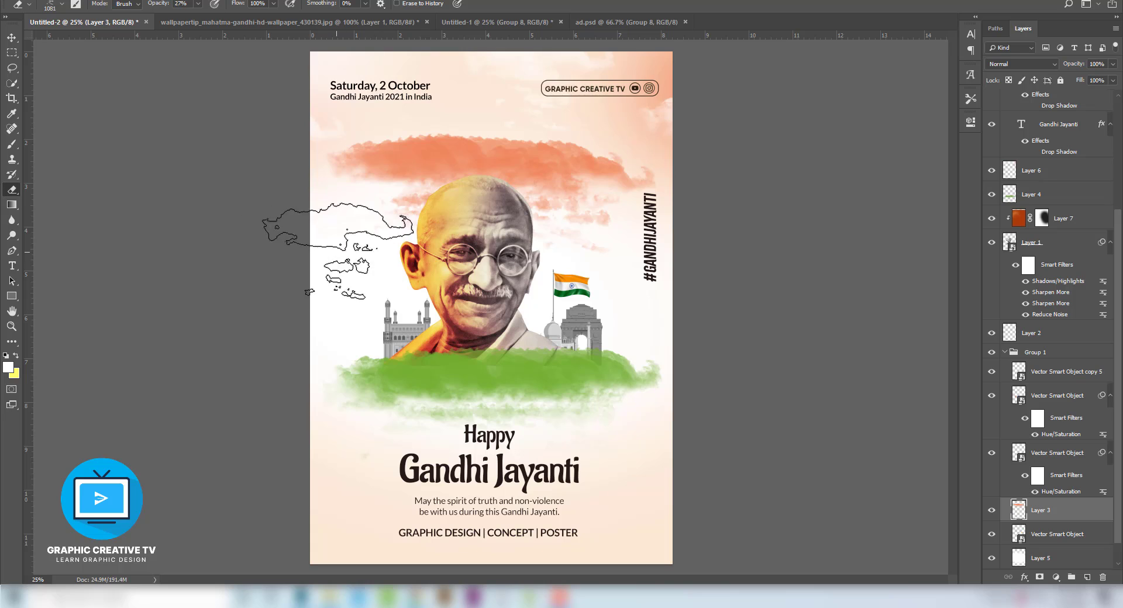
click(10, 36)
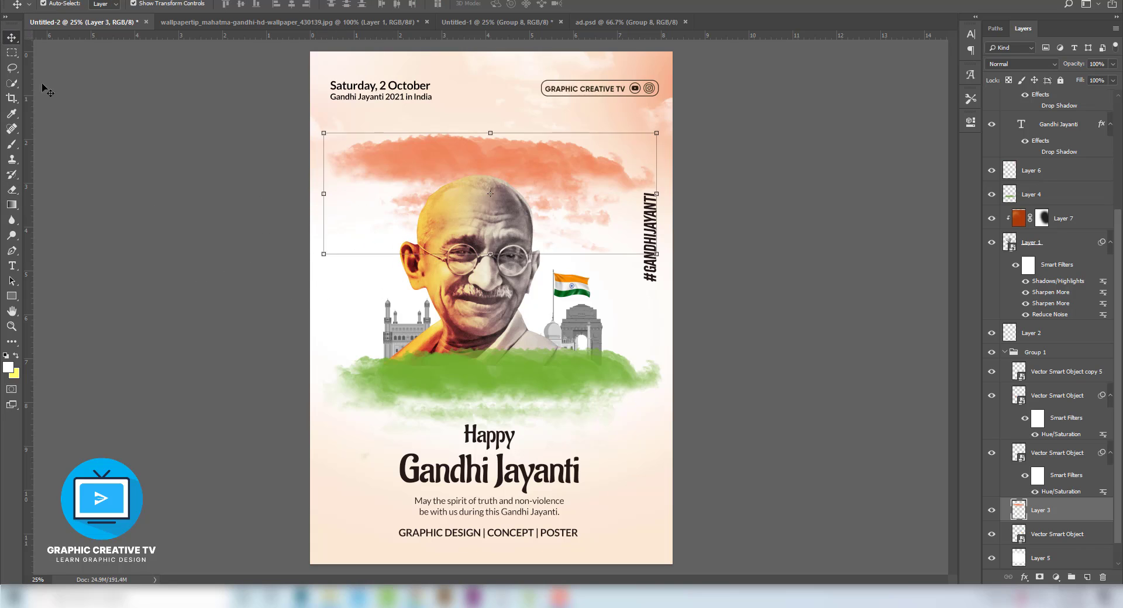
Step: Shift the left monument slightly outward and reposition the India Gate and the Indian flag beside the portrait's right shoulder
drag(412, 337, 403, 337)
click(580, 293)
drag(593, 267, 587, 278)
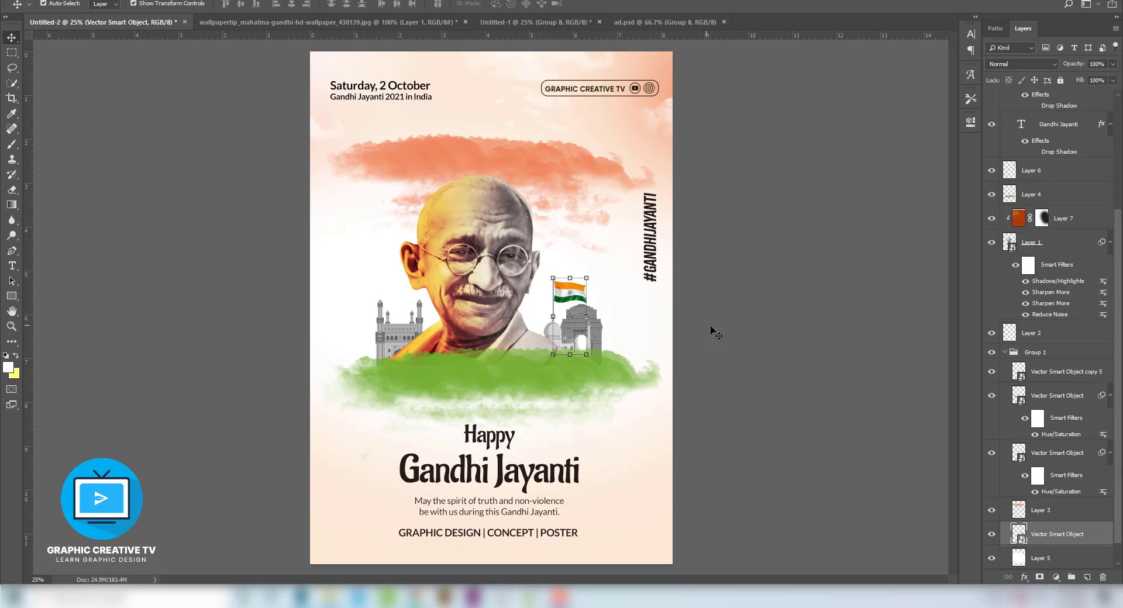
click(745, 338)
drag(597, 327, 554, 332)
click(641, 327)
click(727, 328)
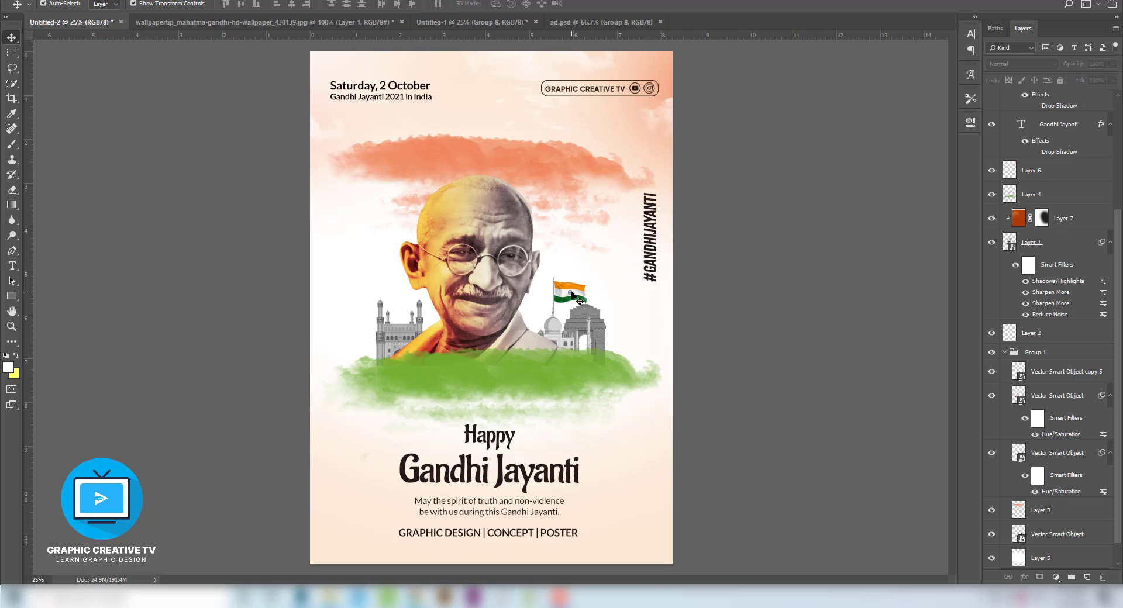
click(572, 294)
drag(572, 294, 572, 293)
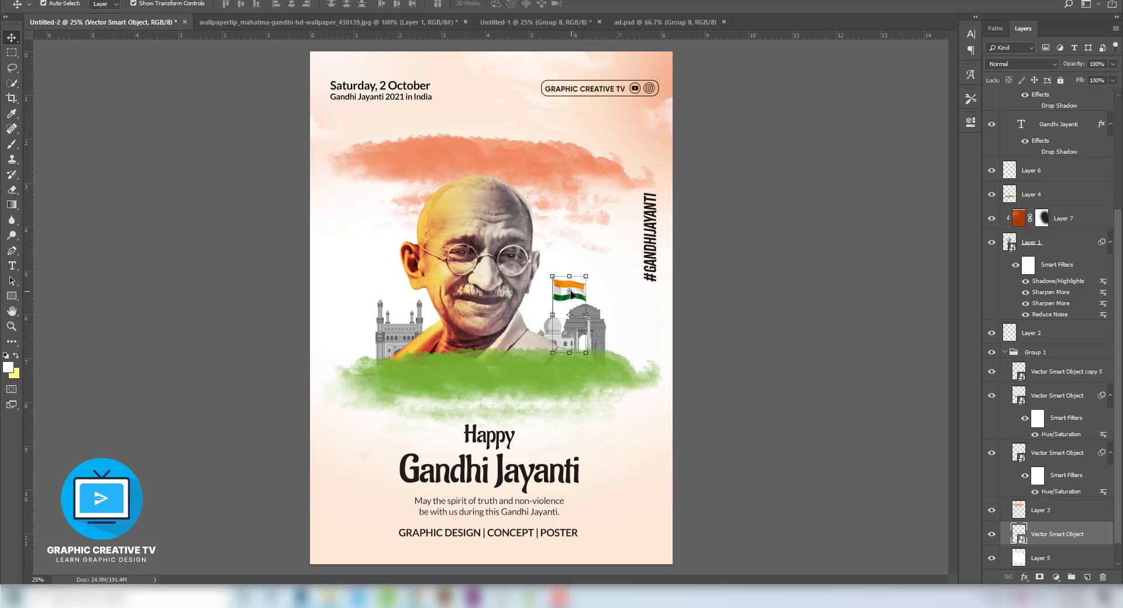
click(755, 307)
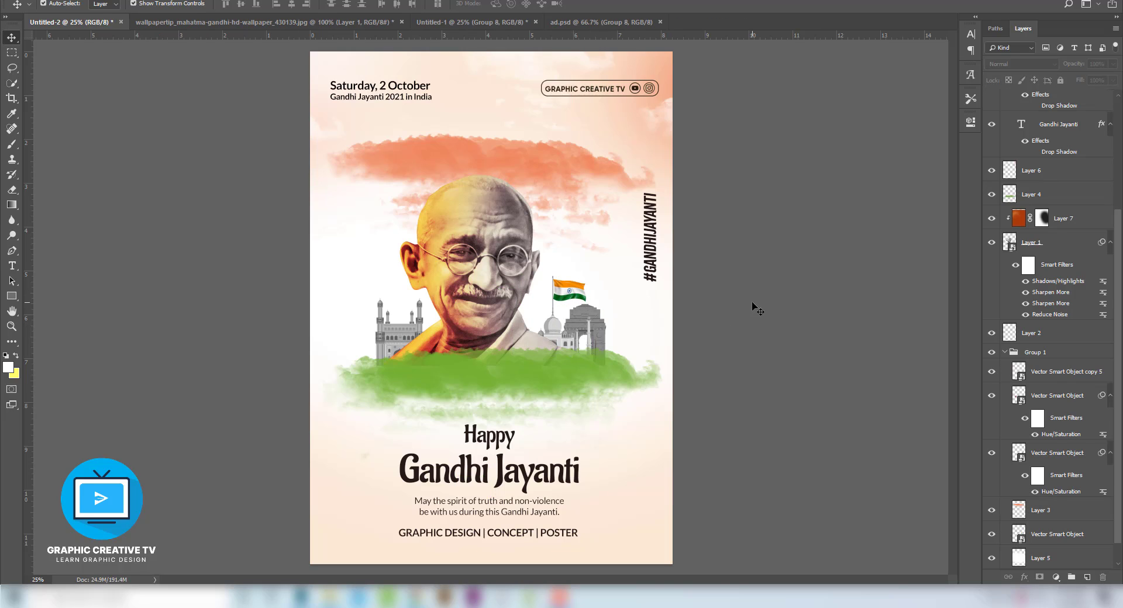
click(488, 441)
shift+click(486, 481)
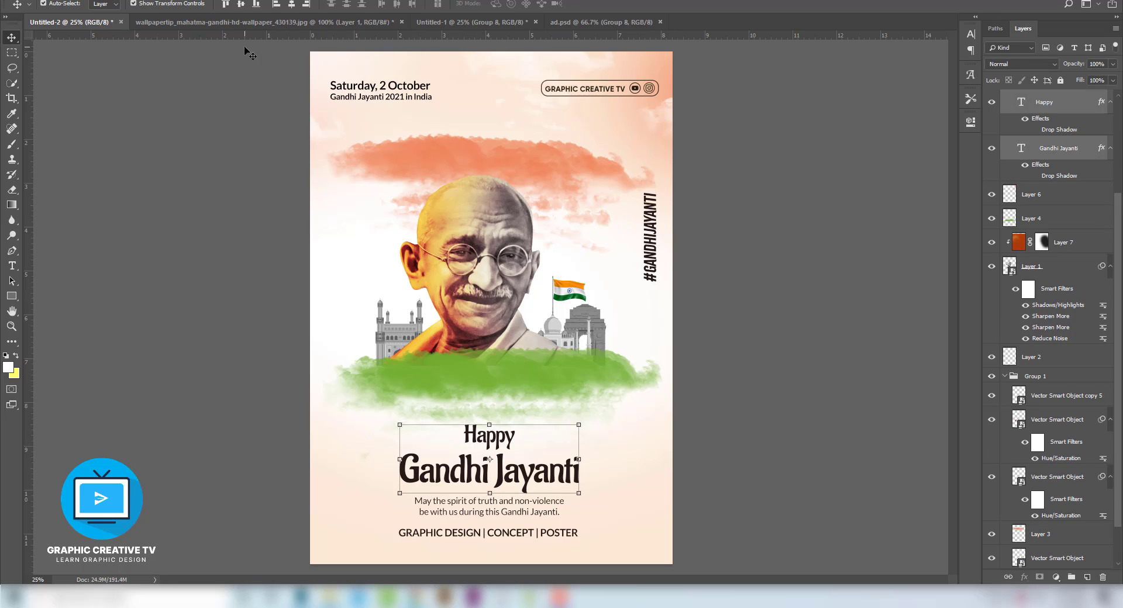
click(743, 324)
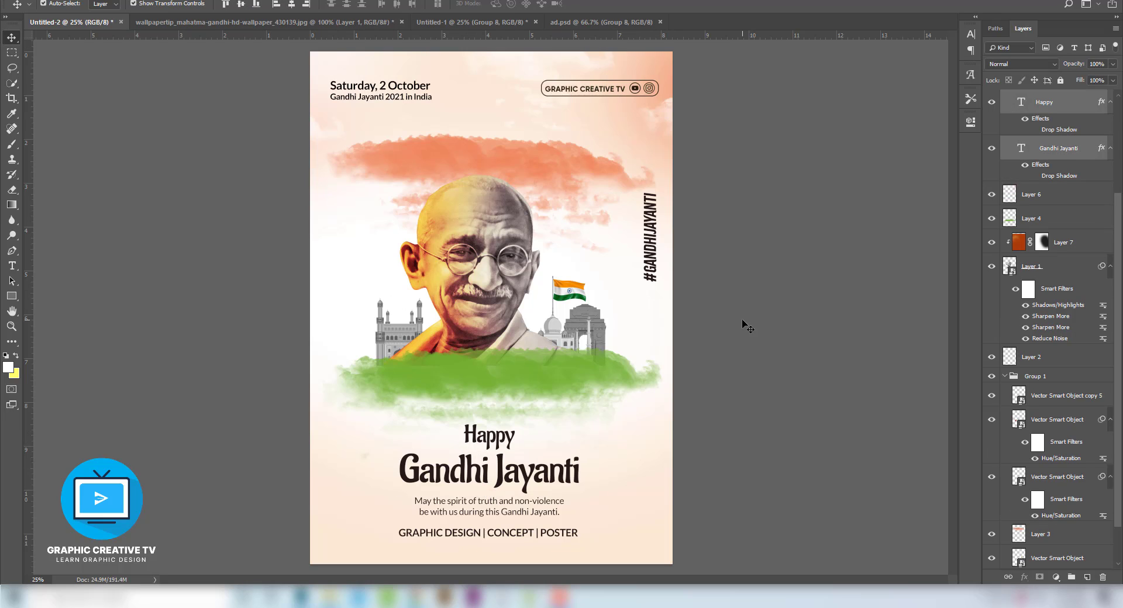
Step: Apply Brightness/Contrast to the portrait on Layer 1 with brightness 34 and contrast 44
click(508, 247)
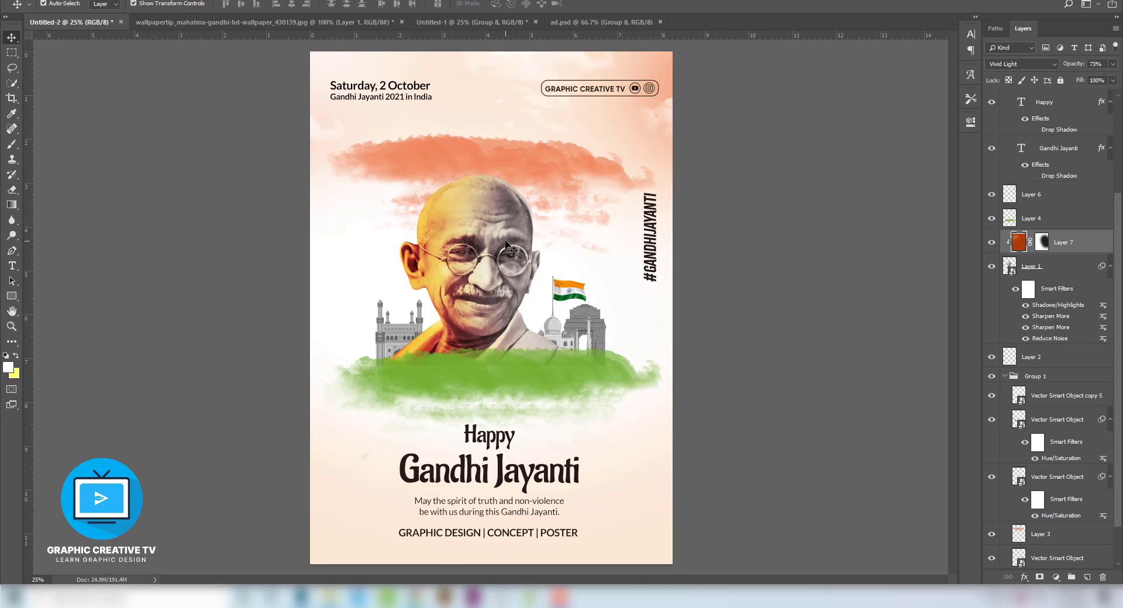
click(1039, 267)
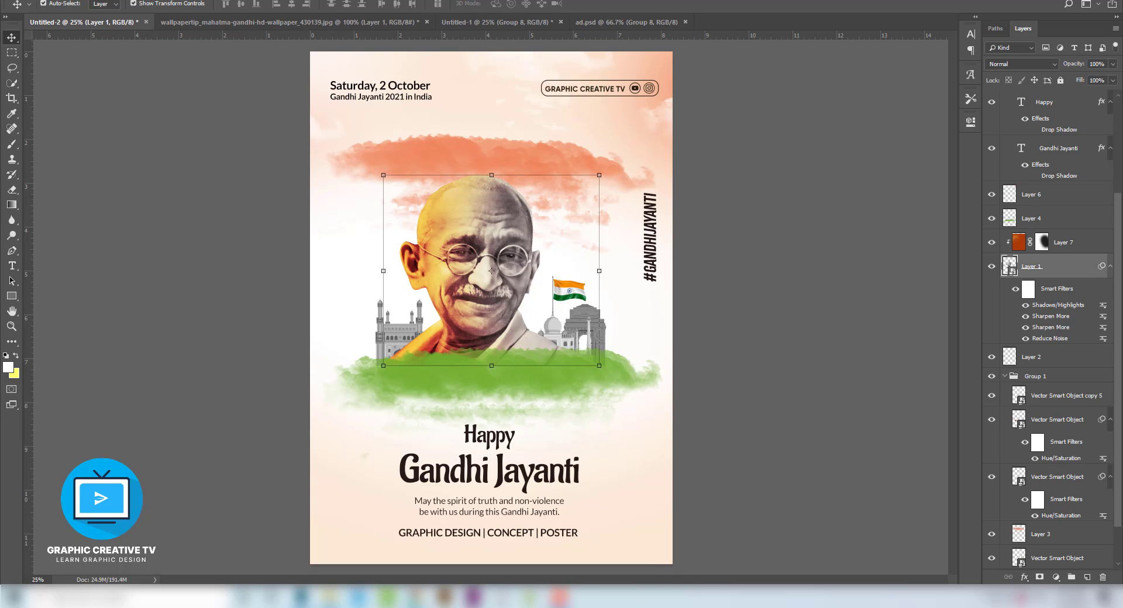
click(71, 0)
mouse_move(88, 16)
click(222, 16)
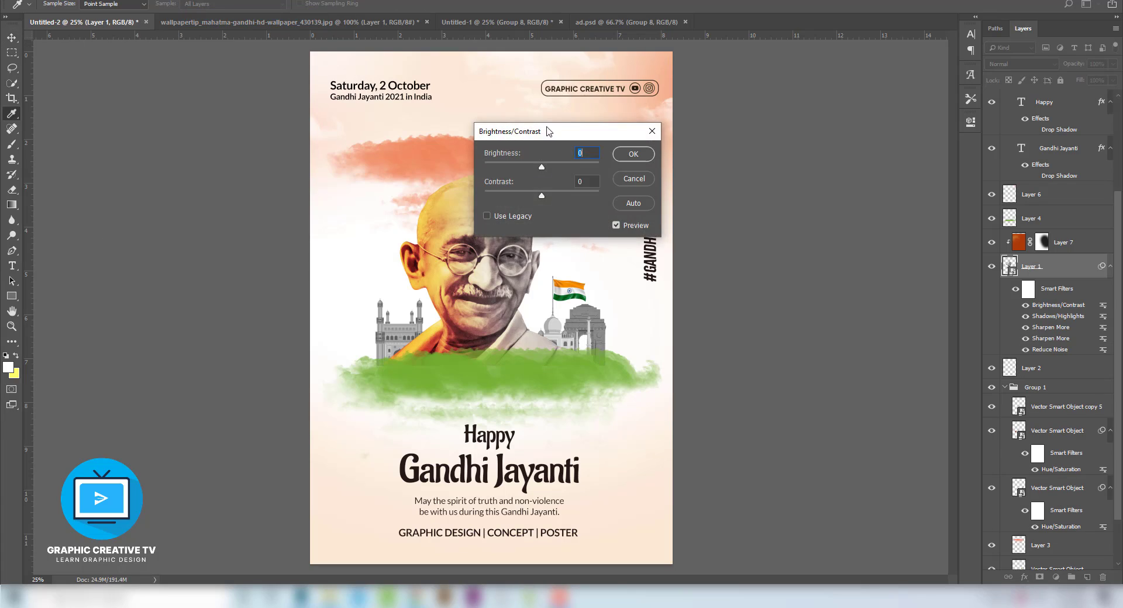
drag(585, 139, 825, 200)
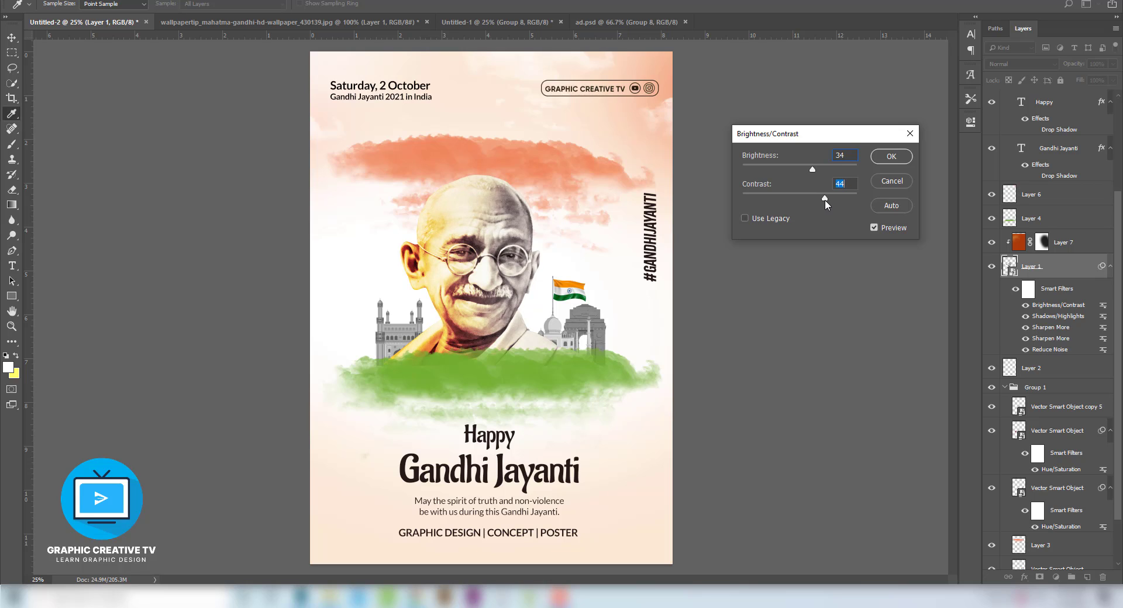
click(894, 158)
click(786, 305)
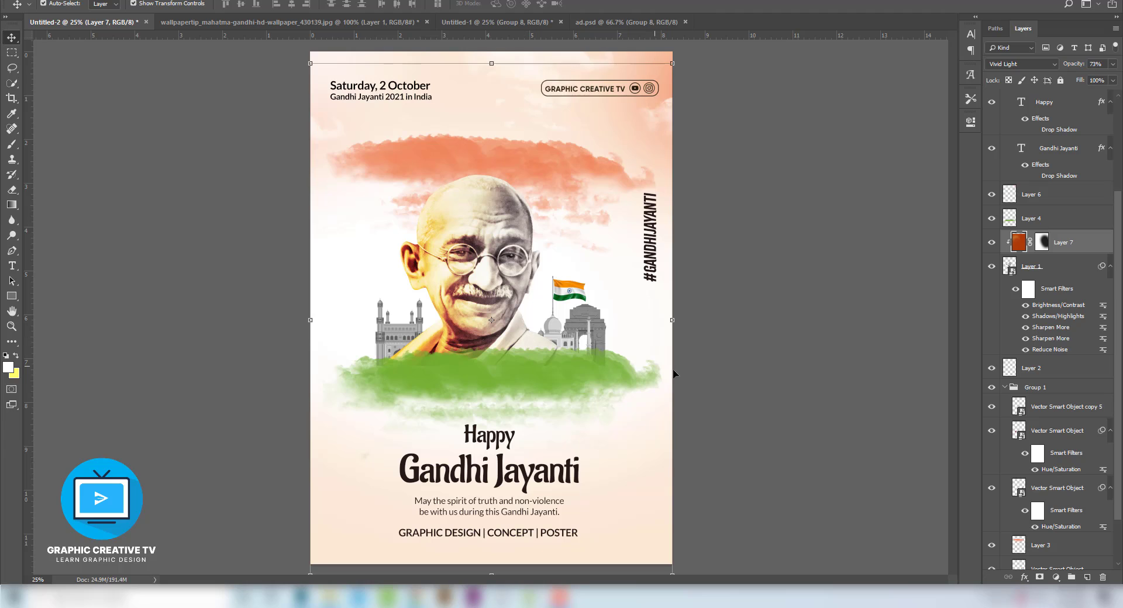
Step: Reduce the cloud brush to 250 px and sample the green cloud on Layer 4 as the foreground colour
click(555, 384)
click(11, 144)
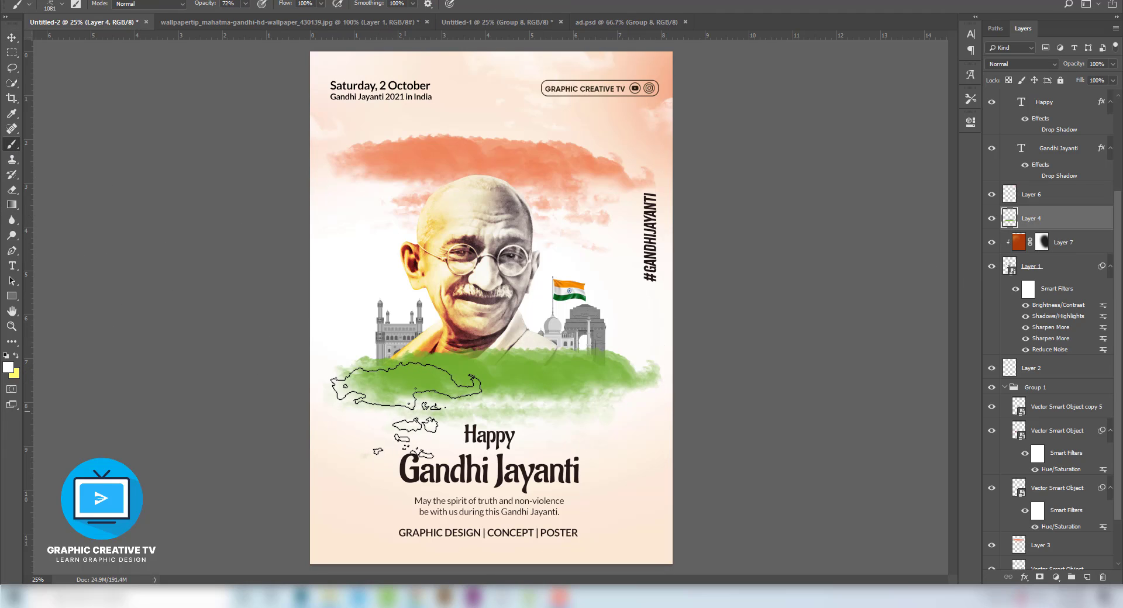
key(bracketleft)
key(bracketleft)
key(bracketleft)
key(bracketleft)
key(bracketleft)
key(bracketleft)
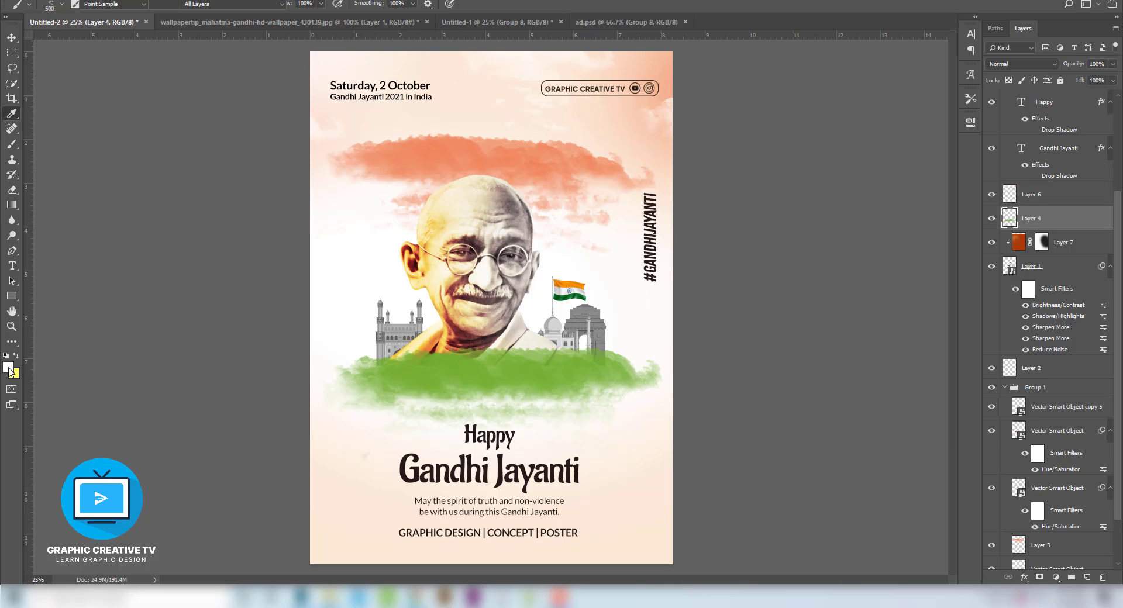
click(10, 369)
click(488, 372)
click(989, 227)
key(bracketleft)
key(bracketleft)
key(bracketleft)
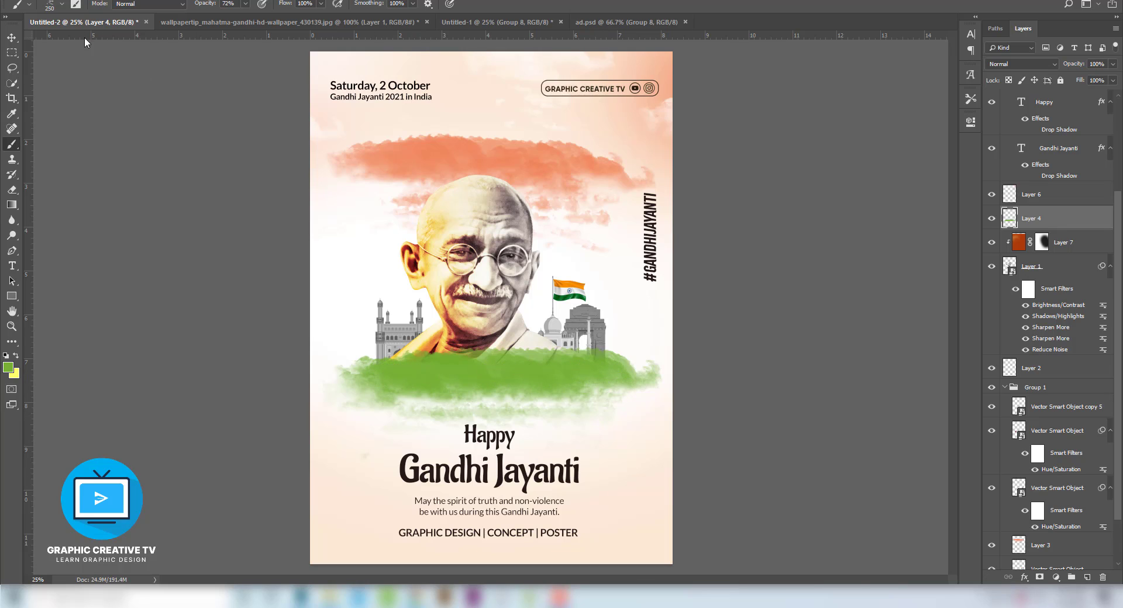
click(11, 37)
click(207, 186)
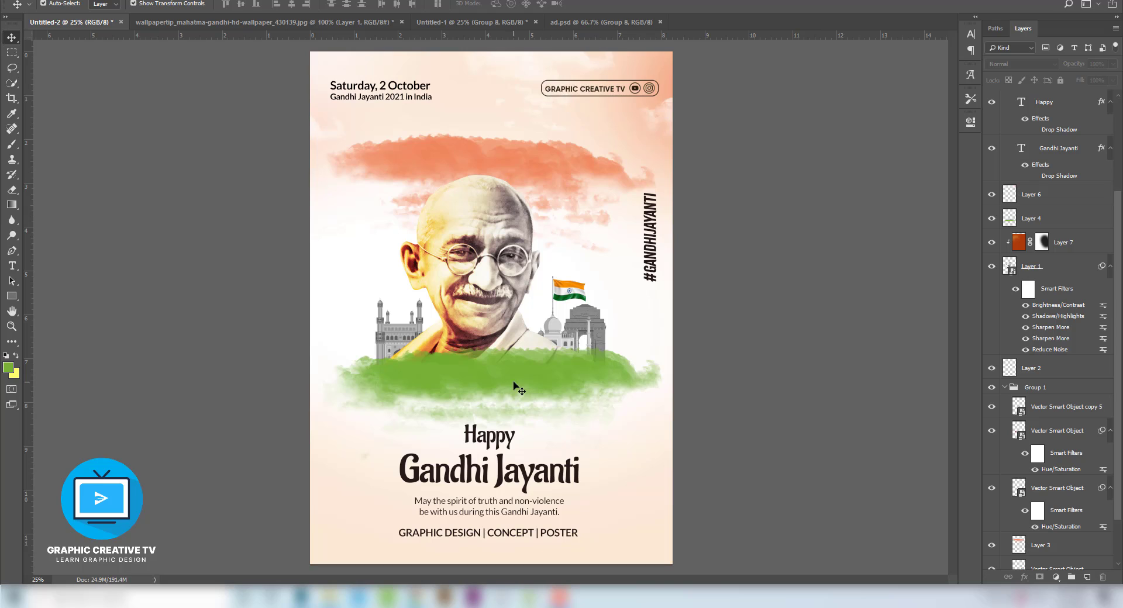
Step: Try an orange text colour, #fe7237, on the "Gandhi Jayanti" title, starting from the orange cloud's colour
click(526, 484)
click(11, 265)
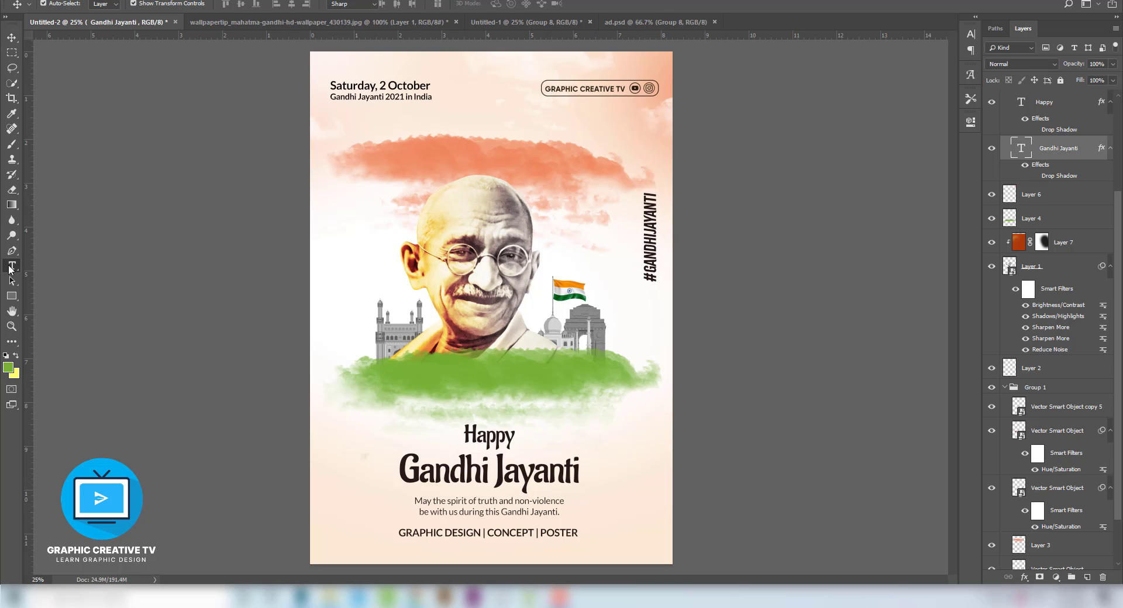
click(445, 5)
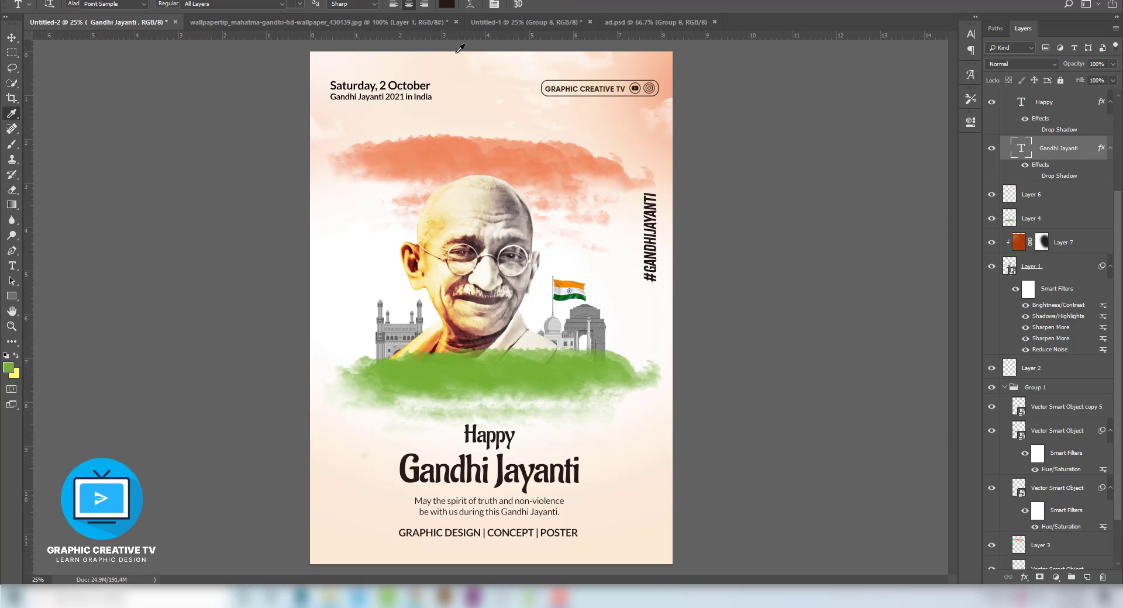
click(490, 160)
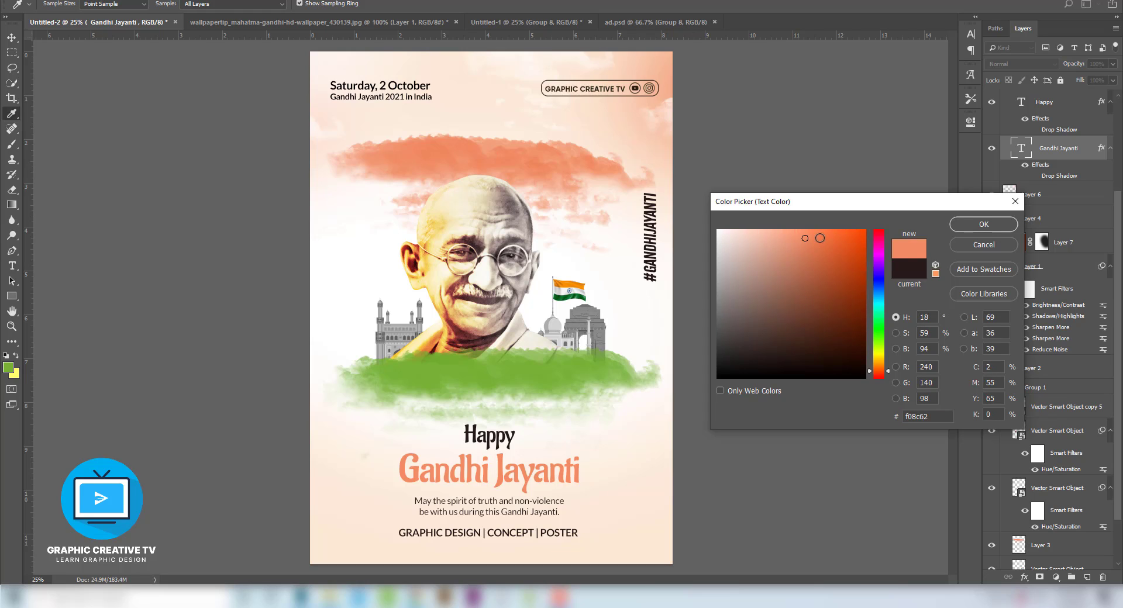
drag(821, 238, 834, 230)
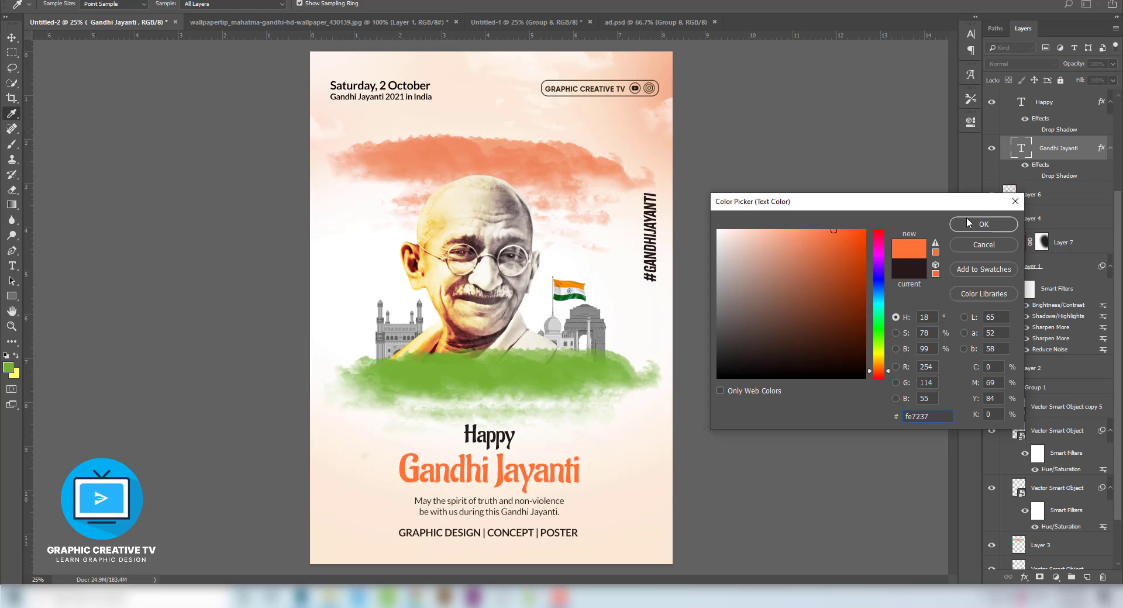
click(968, 223)
key(v)
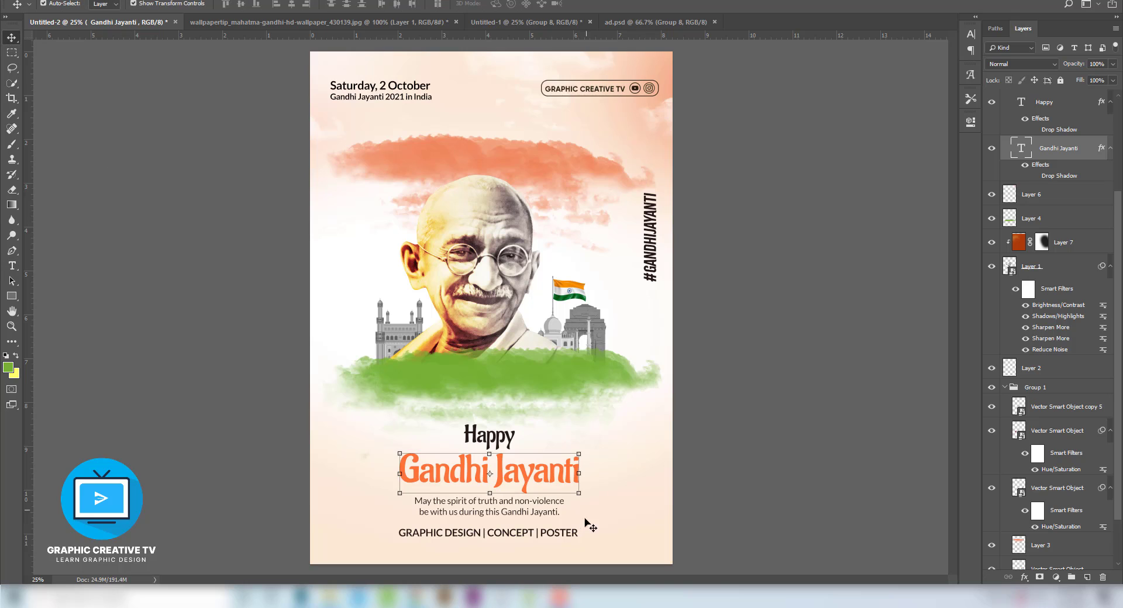
Step: Recolour the "Gandhi Jayanti" title with the green cloud's colour, #76b136
click(11, 266)
click(446, 5)
click(471, 370)
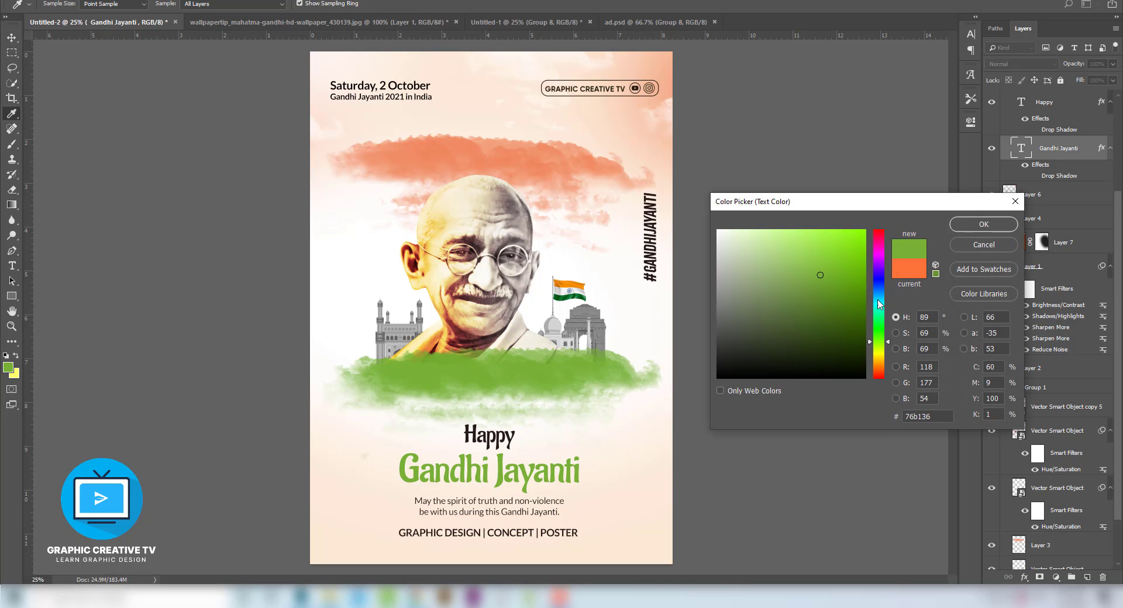
click(983, 224)
Step: Recolour the word "Happy" in orange #ff6727, starting from the orange cloud's colour
drag(515, 438, 446, 426)
click(446, 5)
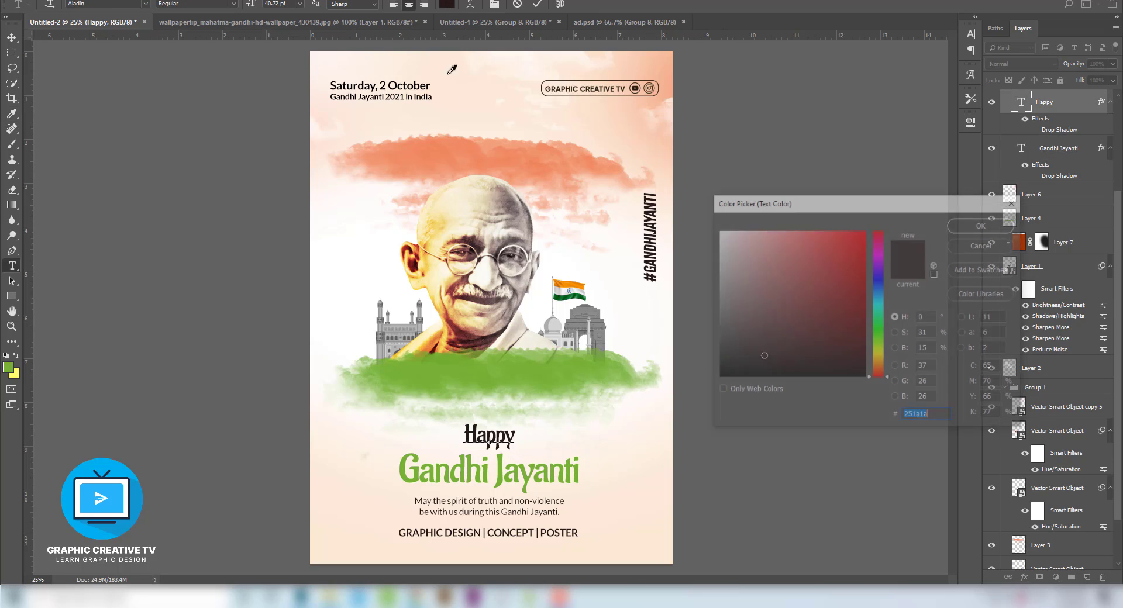
click(499, 155)
click(843, 229)
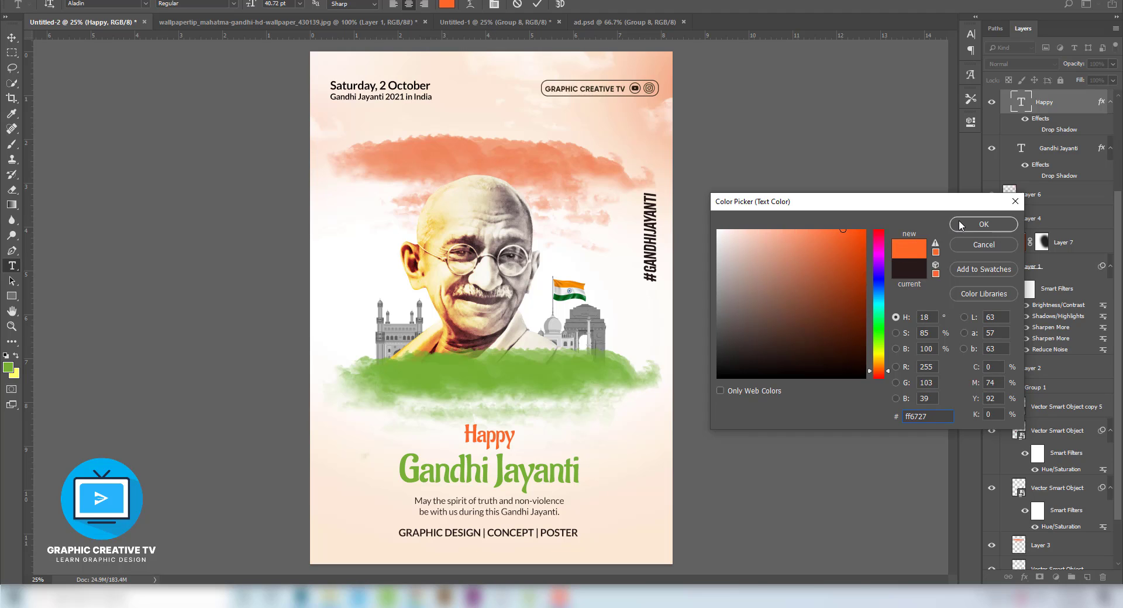
click(983, 224)
click(11, 37)
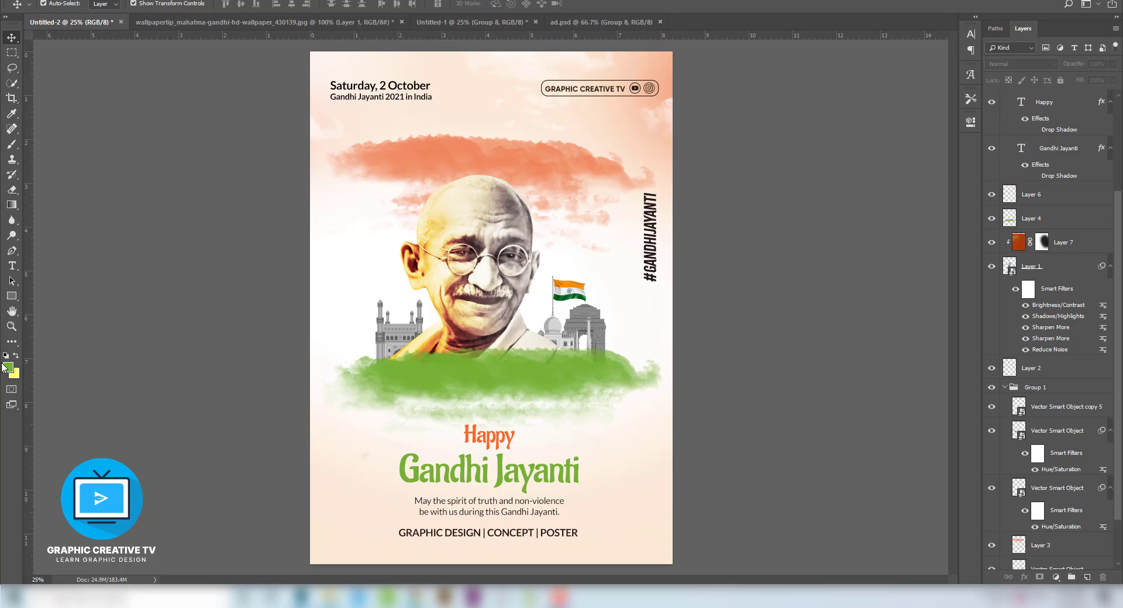
Step: Draw a 2488 × 16 px rectangle strip across the poster above "Happy" and fill it with the orange cloud's colour
click(11, 296)
mouse_move(311, 408)
mouse_down()
mouse_move(697, 413)
mouse_move(671, 408)
mouse_up()
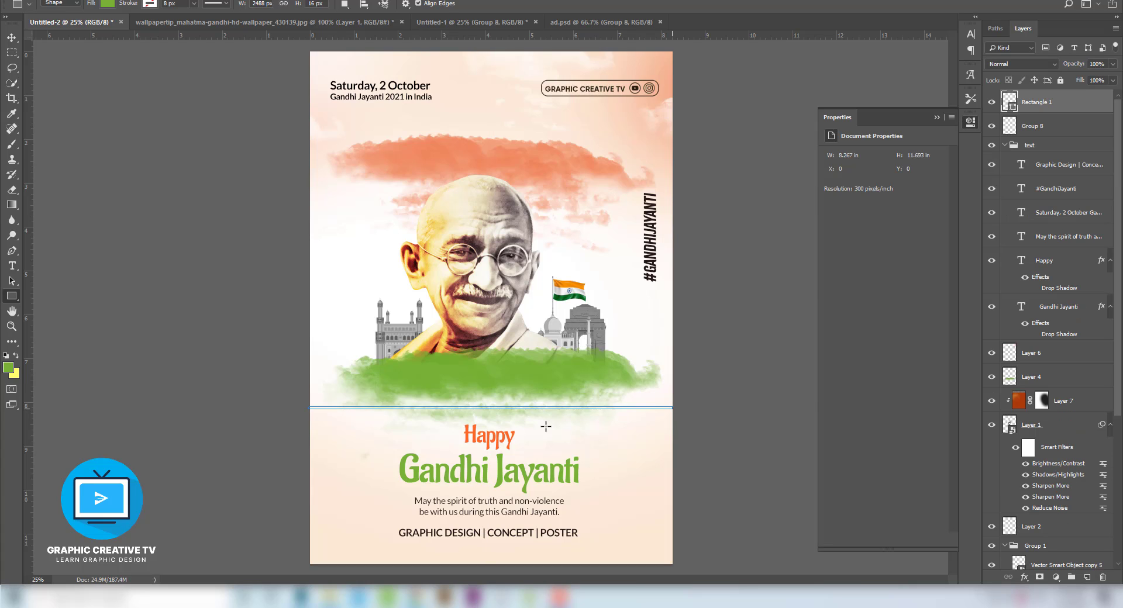
double_click(1009, 102)
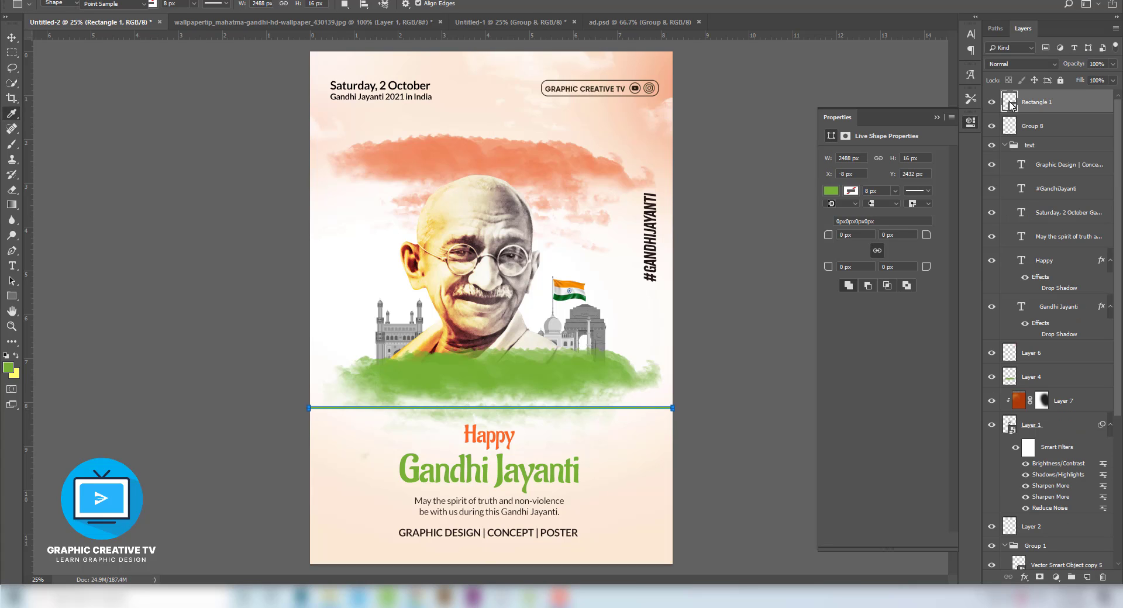
click(542, 162)
click(971, 225)
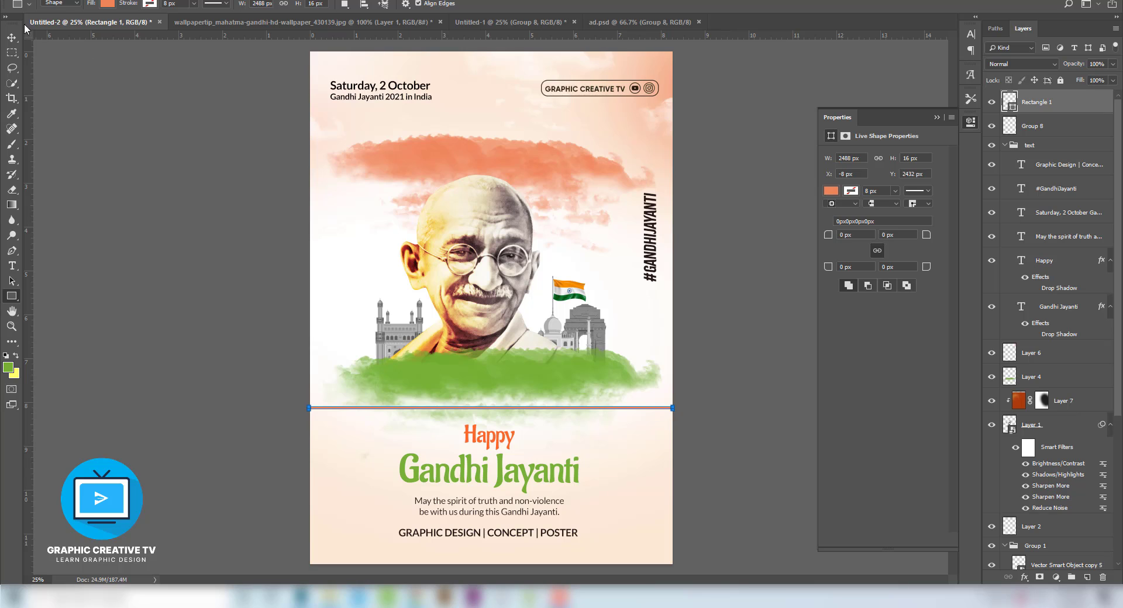
click(12, 37)
click(771, 439)
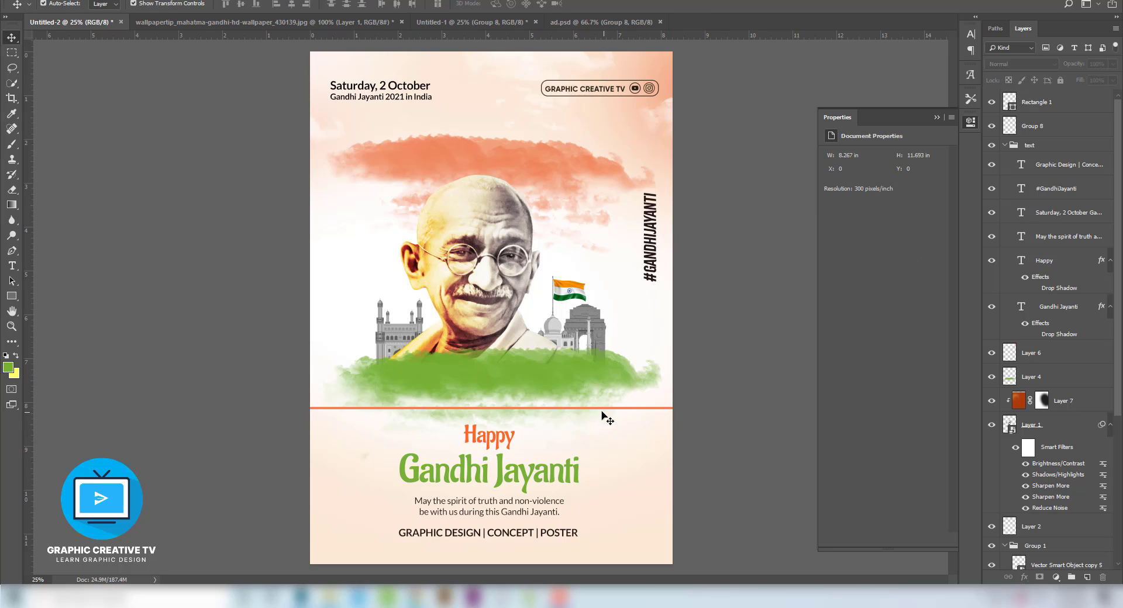
Step: Duplicate the orange strip directly beneath itself at Y 2448 px and fill the copy with white
drag(595, 409, 597, 412)
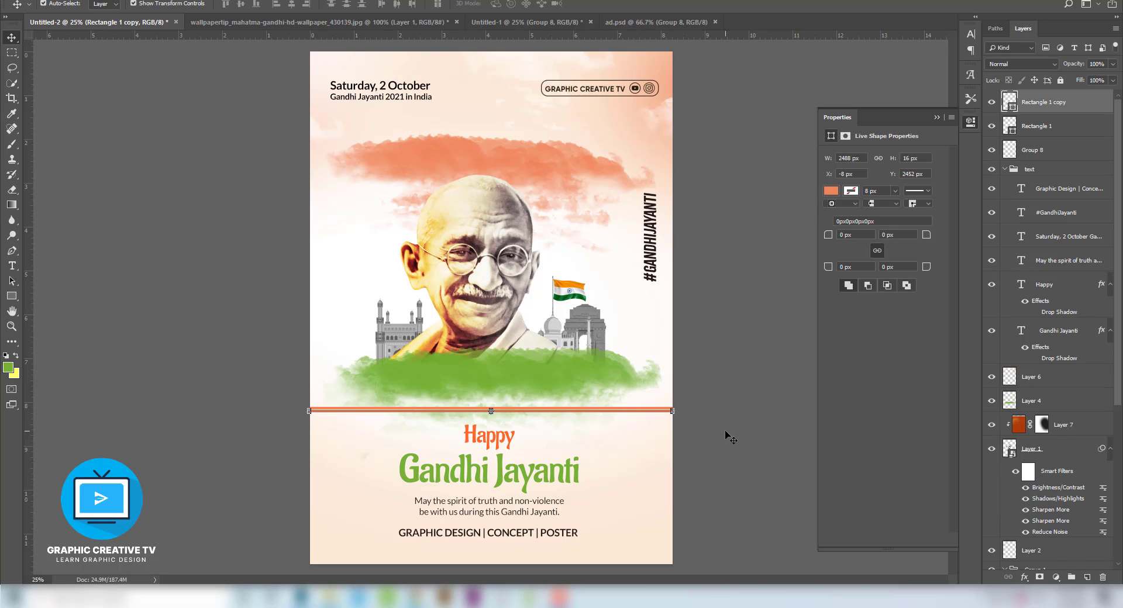
key(Up)
key(Up)
key(Up)
key(Up)
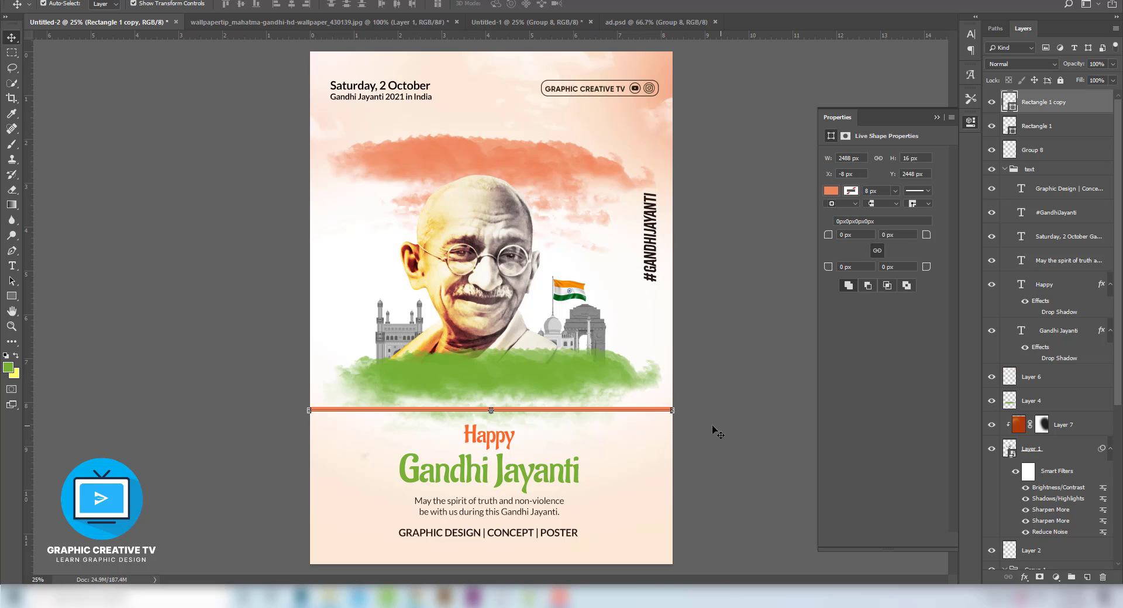
double_click(1010, 103)
drag(760, 251, 716, 182)
click(987, 226)
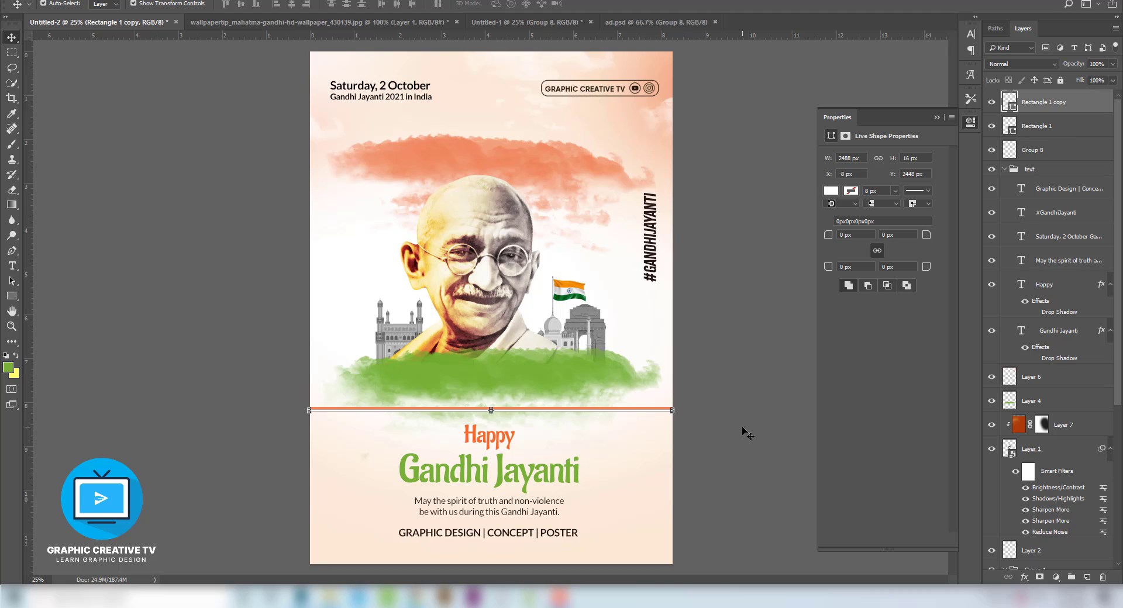
Step: Duplicate the white strip, move the copy down to Y 2468 px and fill it with the cloud's green, #7db440
key(ctrl+j)
key(shift+Down)
key(shift+Down)
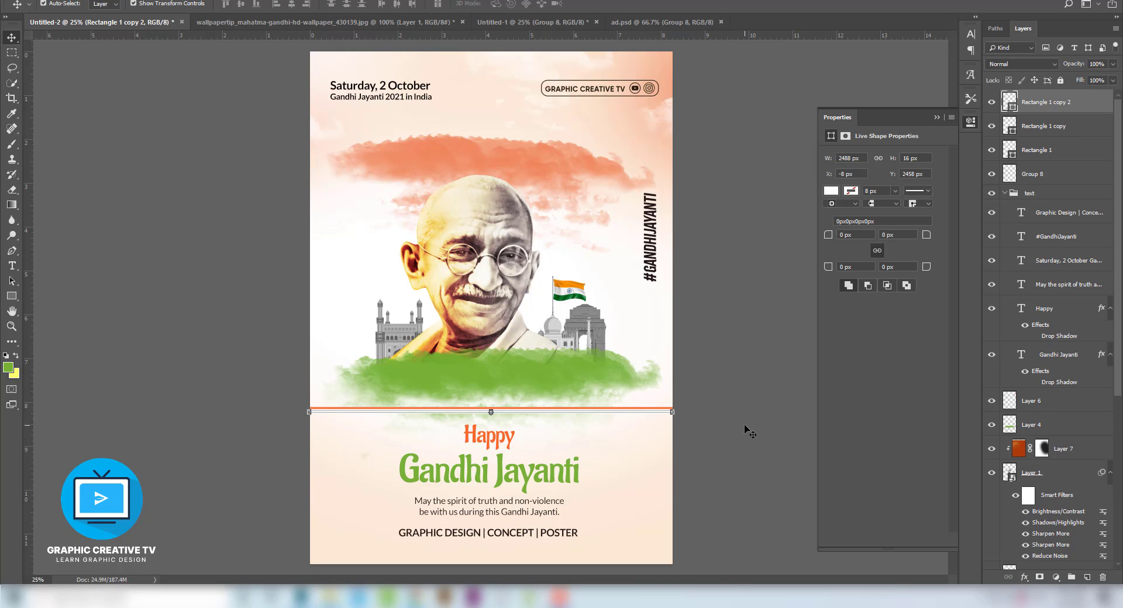
double_click(1011, 104)
click(564, 377)
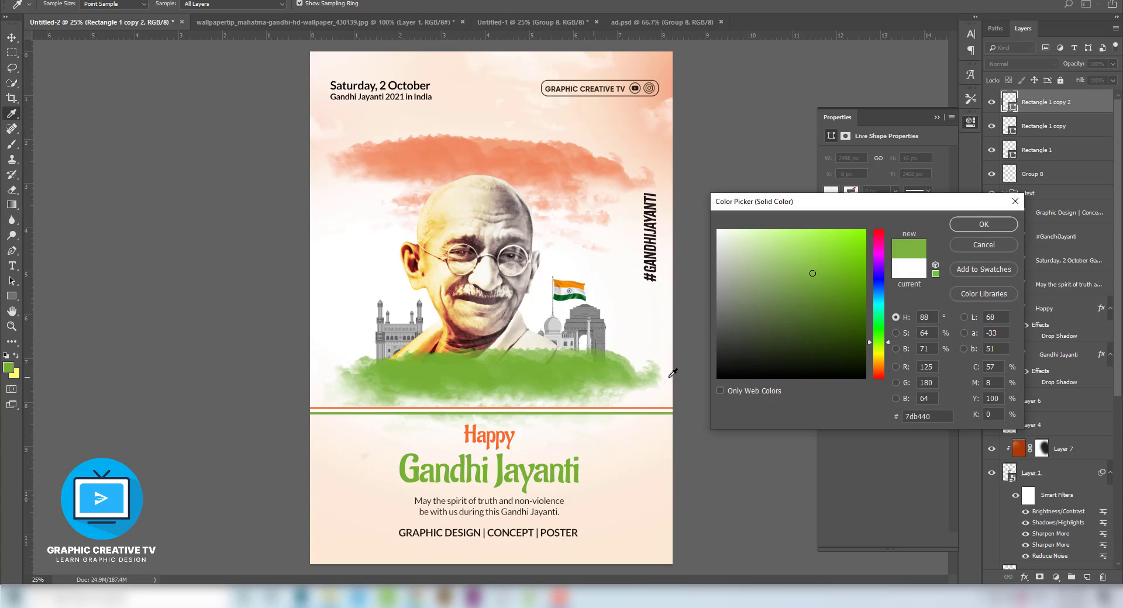
click(983, 224)
Step: Move all three tricolour strips together down to the poster's bottom edge, at Y 3456 px
shift+click(1041, 128)
shift+click(1041, 152)
key(shift+Down)
key(shift+Down)
key(shift+Down)
key(shift+Down)
key(shift+Down)
key(shift+Down)
key(shift+Down)
key(shift+Down)
key(shift+Down)
key(shift+Down)
key(shift+Down)
key(shift+Down)
key(shift+Down)
key(shift+Down)
key(shift+Down)
key(shift+Down)
key(shift+Down)
key(shift+Down)
key(shift+Down)
key(shift+Down)
key(shift+Down)
key(shift+Down)
key(shift+Down)
key(shift+Down)
key(shift+Down)
key(shift+Down)
key(shift+Down)
key(shift+Down)
key(shift+Down)
key(shift+Down)
key(shift+Down)
key(shift+Down)
key(shift+Down)
key(shift+Down)
key(shift+Down)
key(shift+Down)
key(shift+Down)
key(shift+Down)
key(shift+Down)
key(shift+Down)
key(shift+Down)
key(shift+Down)
key(Down)
key(Down)
key(Down)
key(Down)
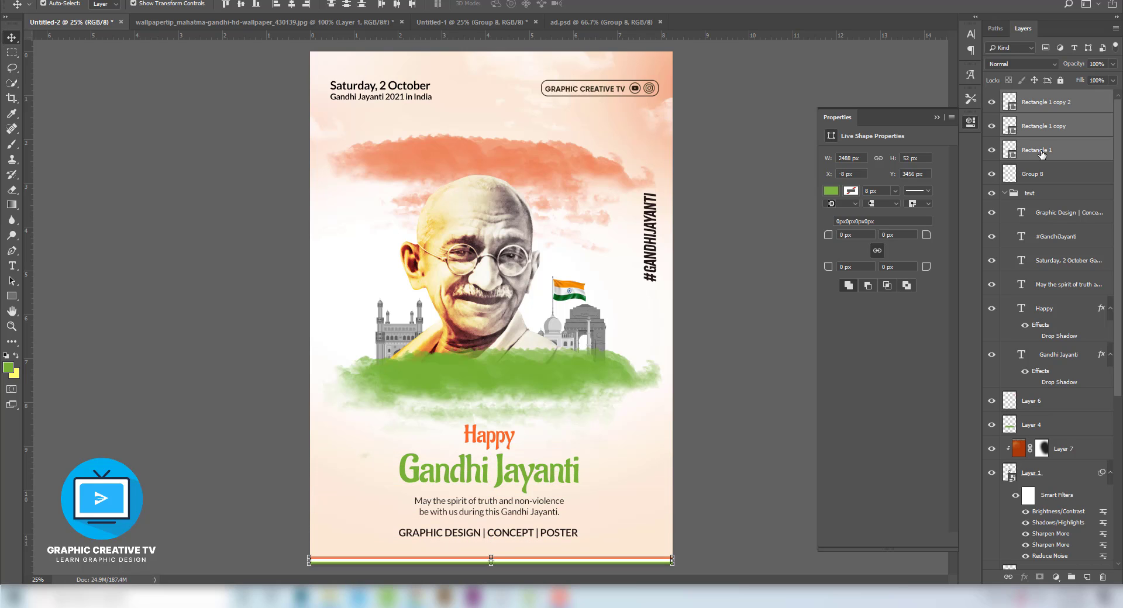
Step: Stretch the three tricolour strips together upward to about 154% of their height, 80 px tall for the whole stripe
click(488, 554)
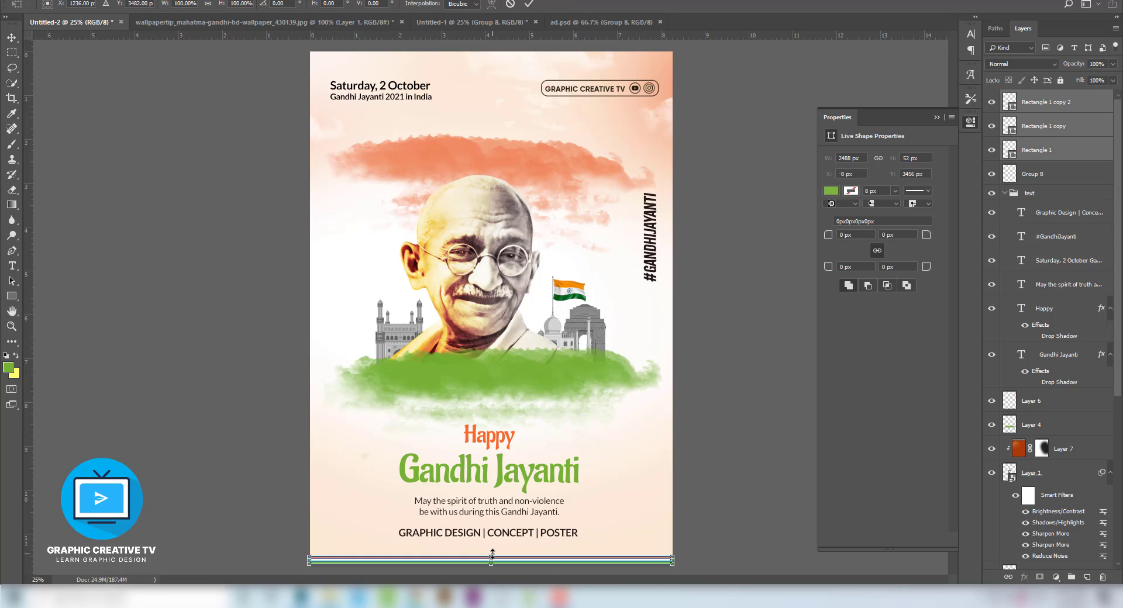
drag(494, 552, 495, 548)
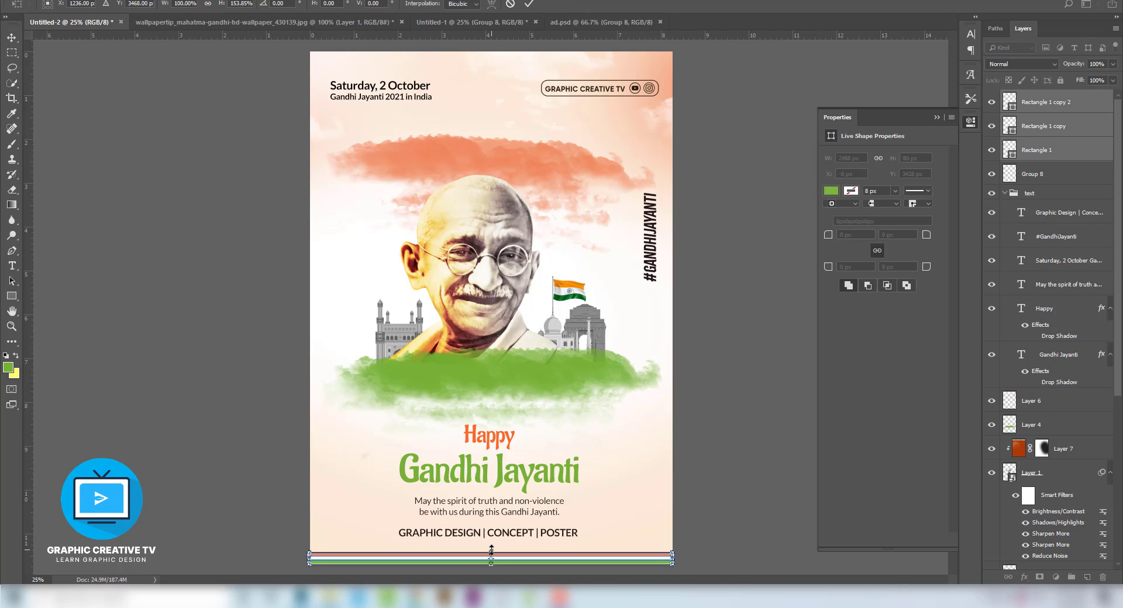
key(Return)
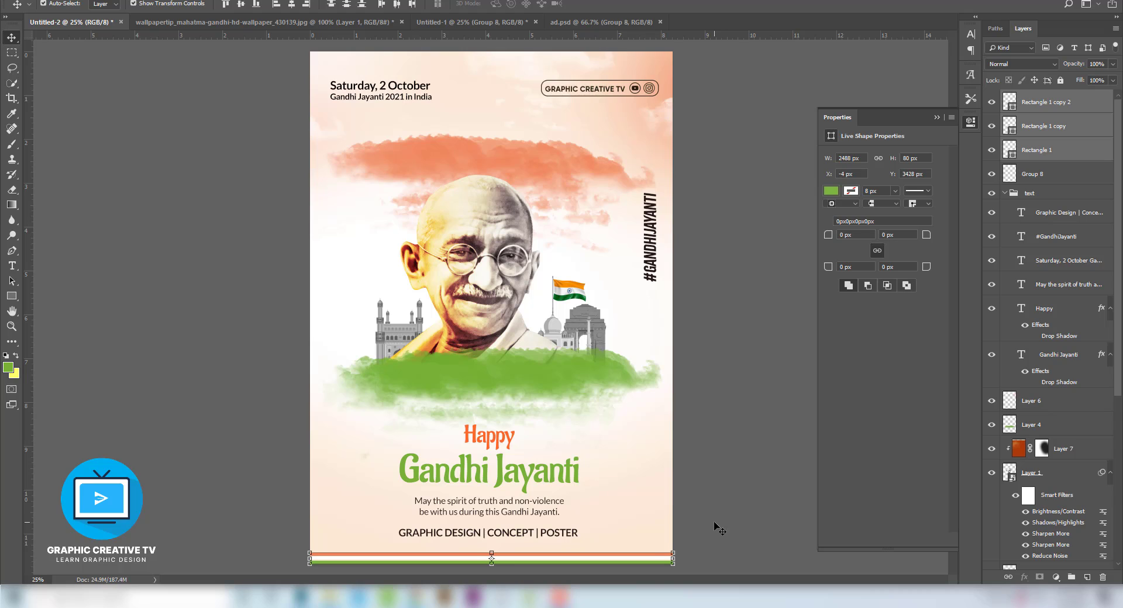
click(726, 524)
click(627, 557)
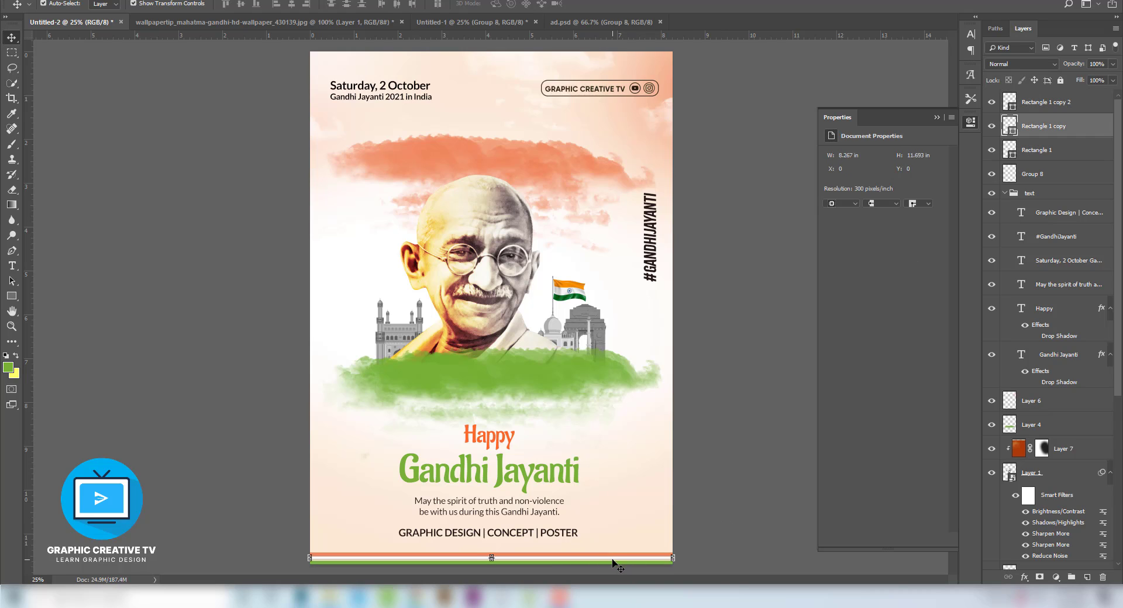
click(738, 545)
click(612, 558)
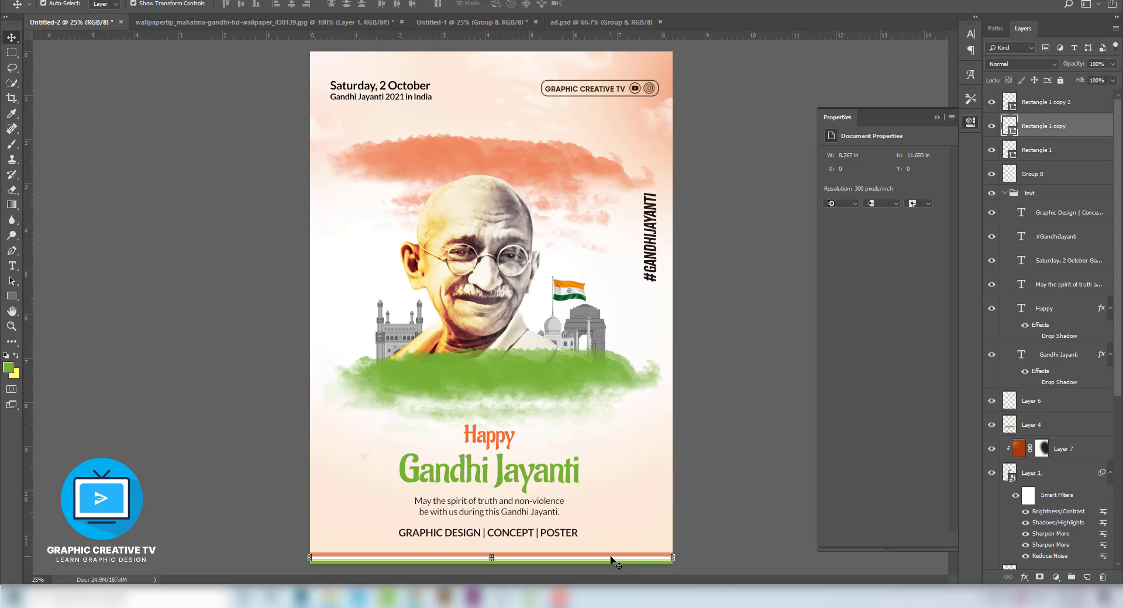
click(715, 556)
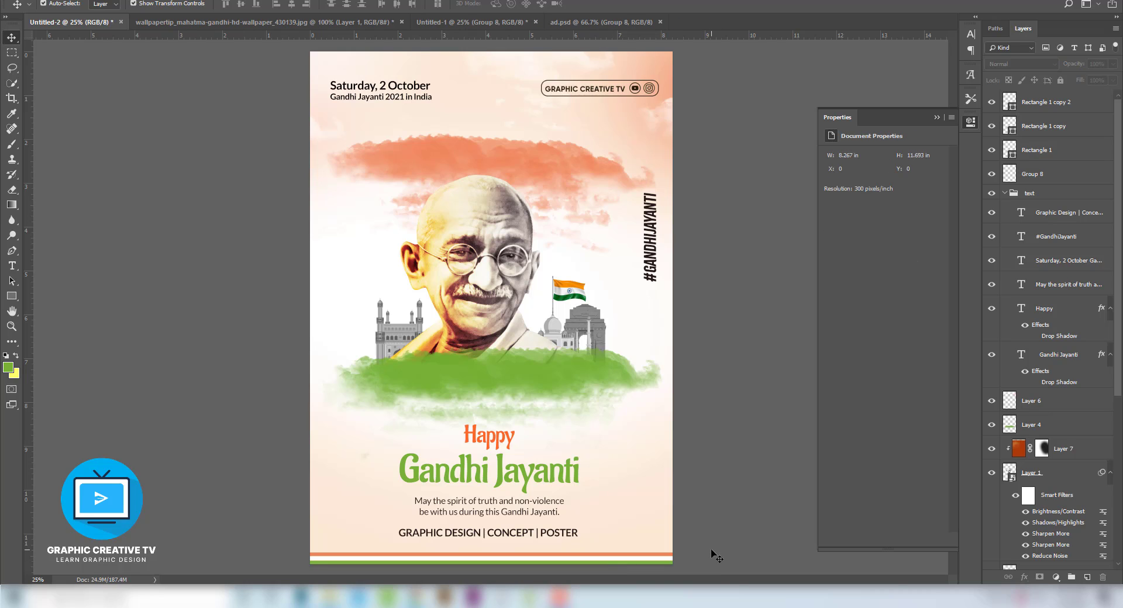
Step: Nudge the "GRAPHIC DESIGN | CONCEPT | POSTER" line up, closer to the message text above it
click(524, 534)
key(shift+Up)
key(shift+Up)
key(shift+Up)
key(shift+Up)
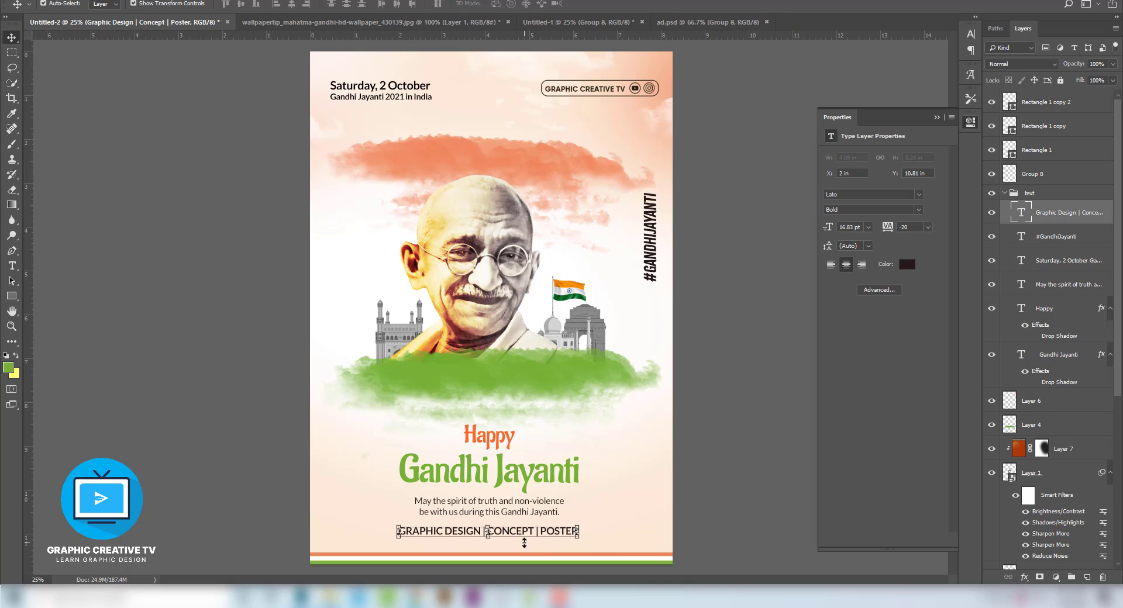
click(489, 507)
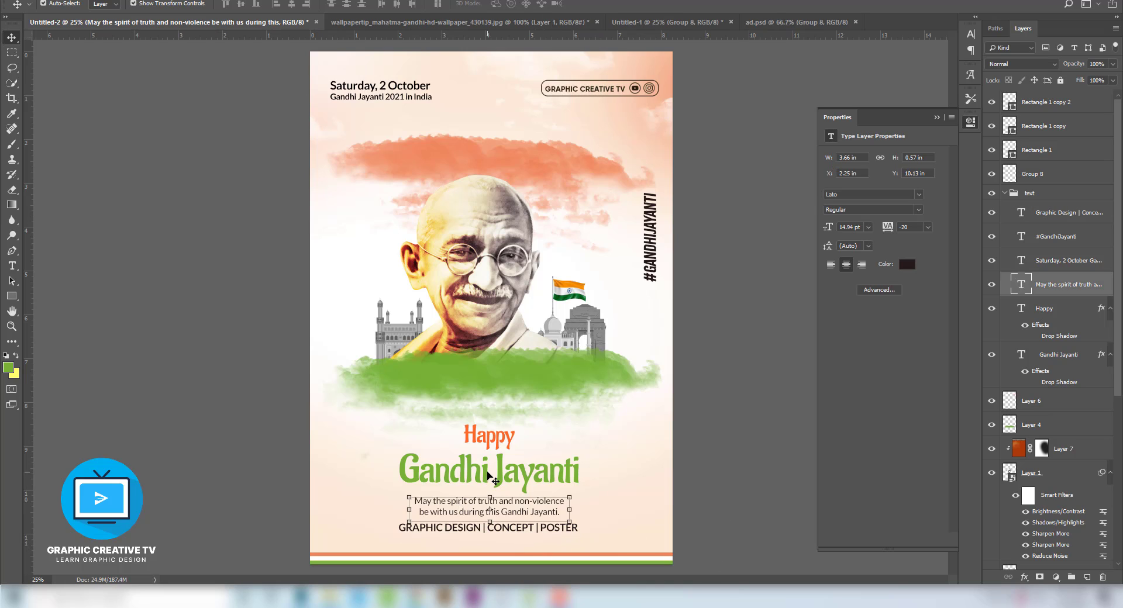
shift+click(462, 471)
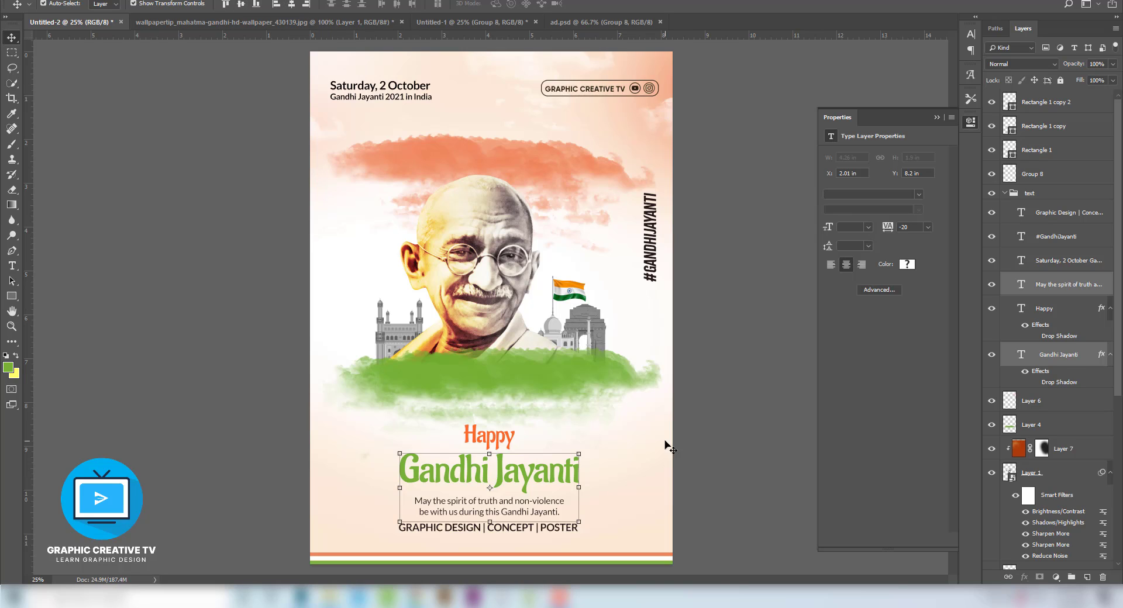
click(618, 416)
click(493, 437)
shift+click(504, 483)
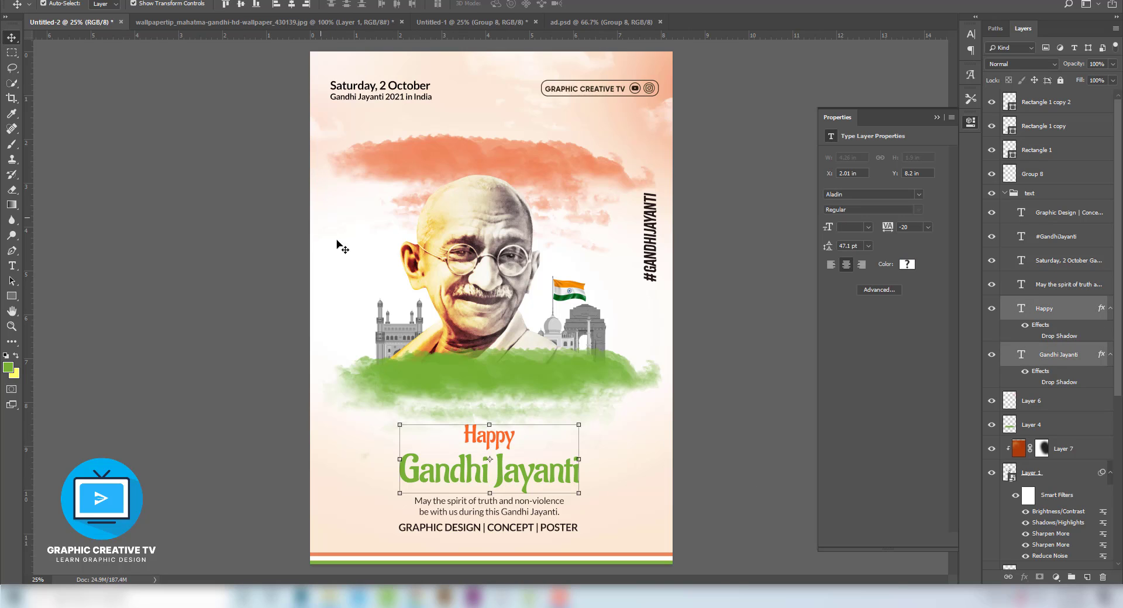
click(705, 415)
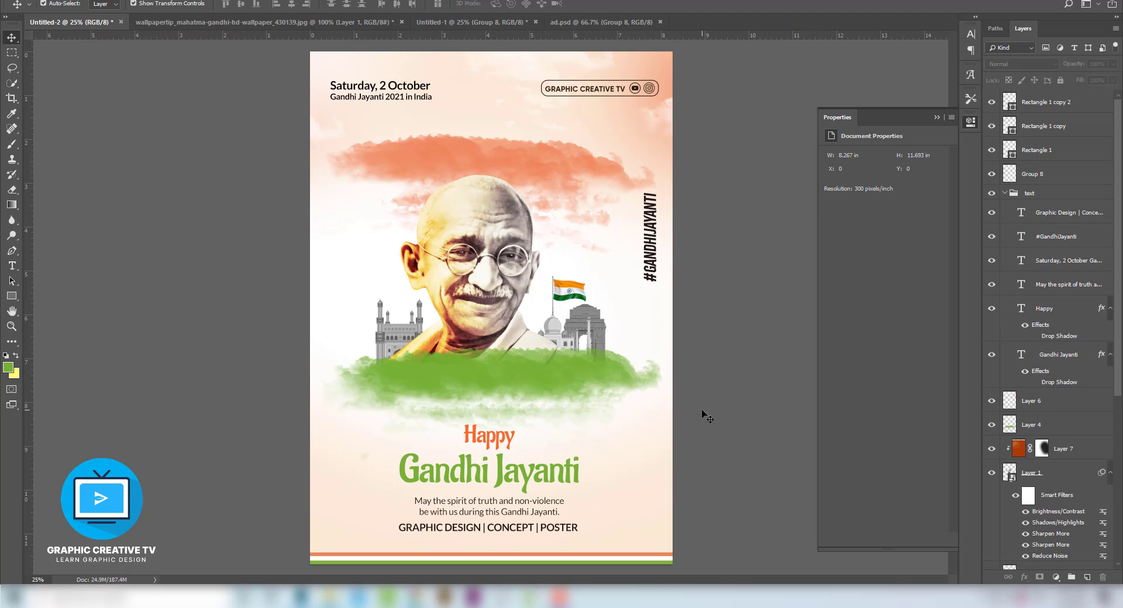
Step: Preview the whole poster in full-screen mode and return to the standard view
key(f)
key(f)
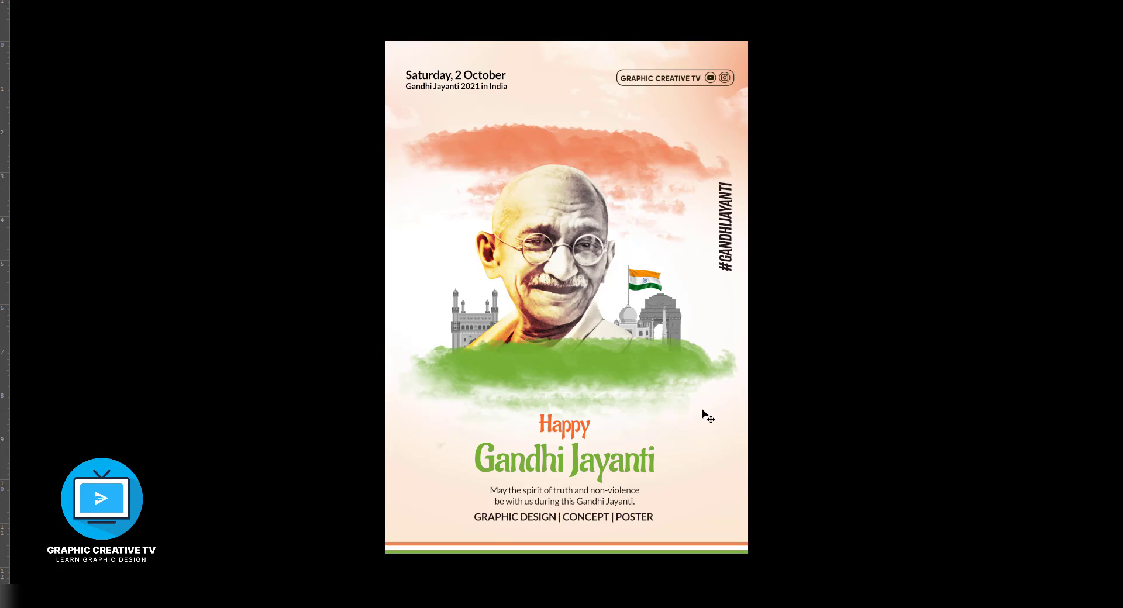
key(f)
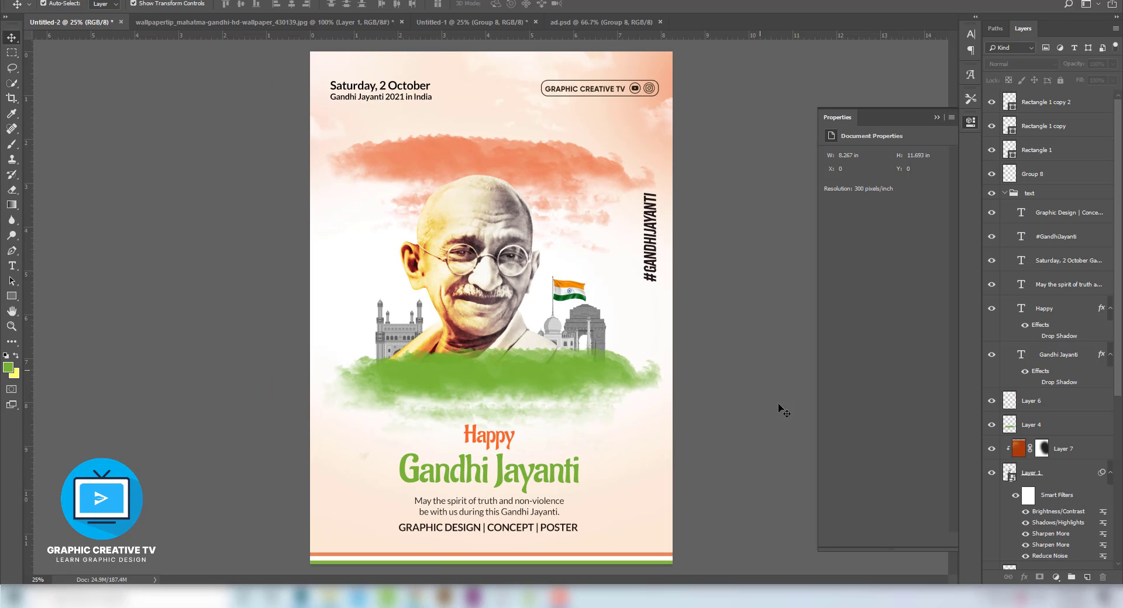
click(655, 239)
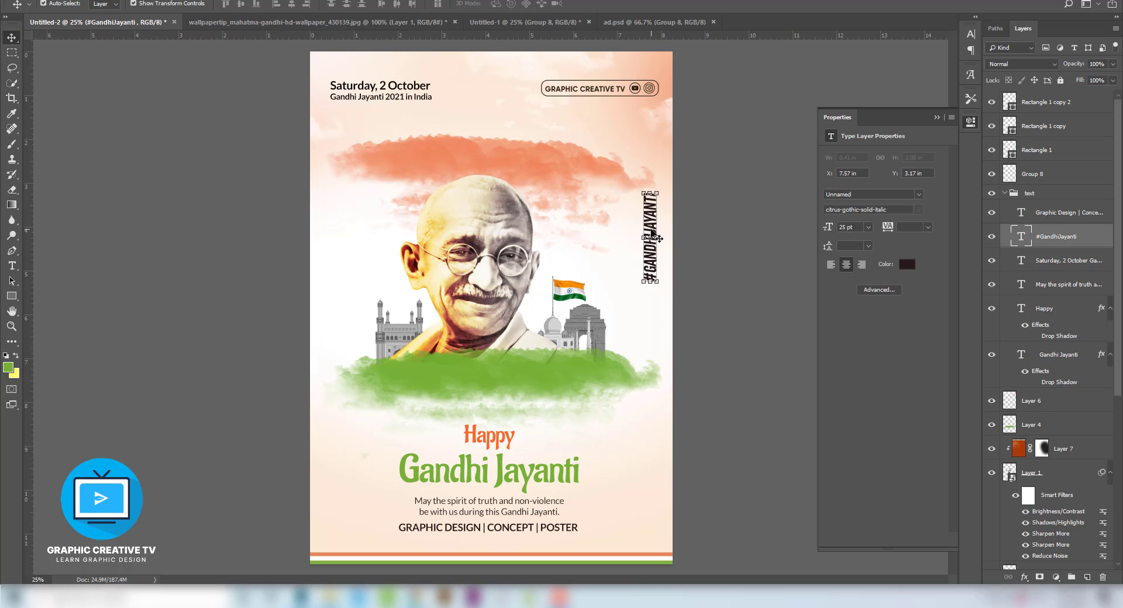
click(708, 324)
click(658, 260)
Step: Nudge the "GRAPHIC DESIGN | CONCEPT | POSTER" line back down slightly, to about Y 10.83 in
click(520, 529)
key(shift+Down)
key(shift+Down)
key(shift+Down)
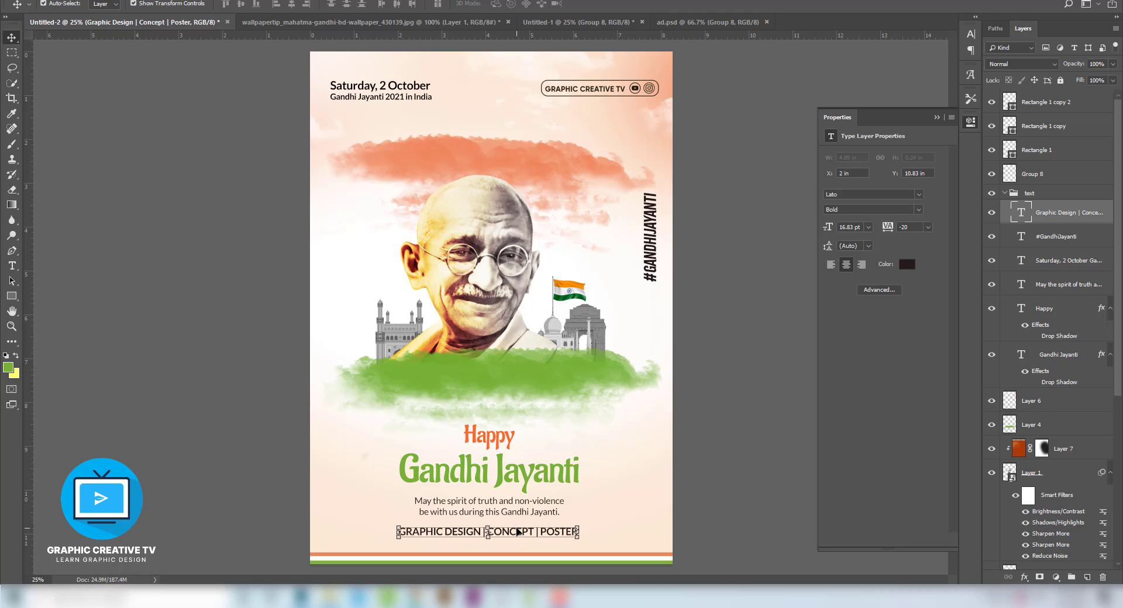
click(687, 489)
Step: Recolour the "Gandhi Jayanti" title text dark grey, #474845
click(532, 478)
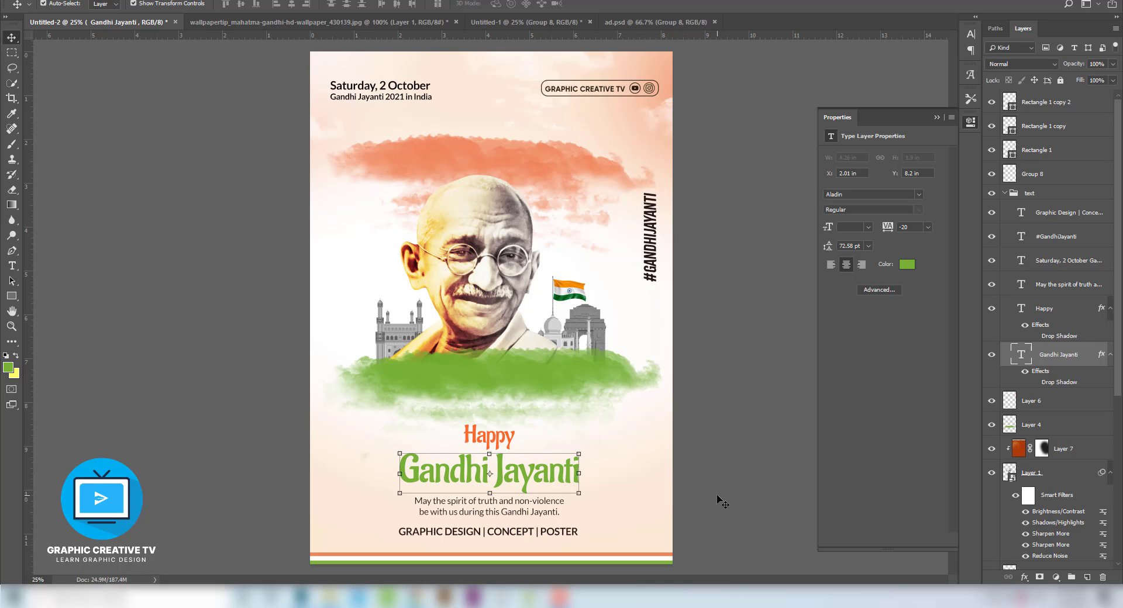
click(907, 265)
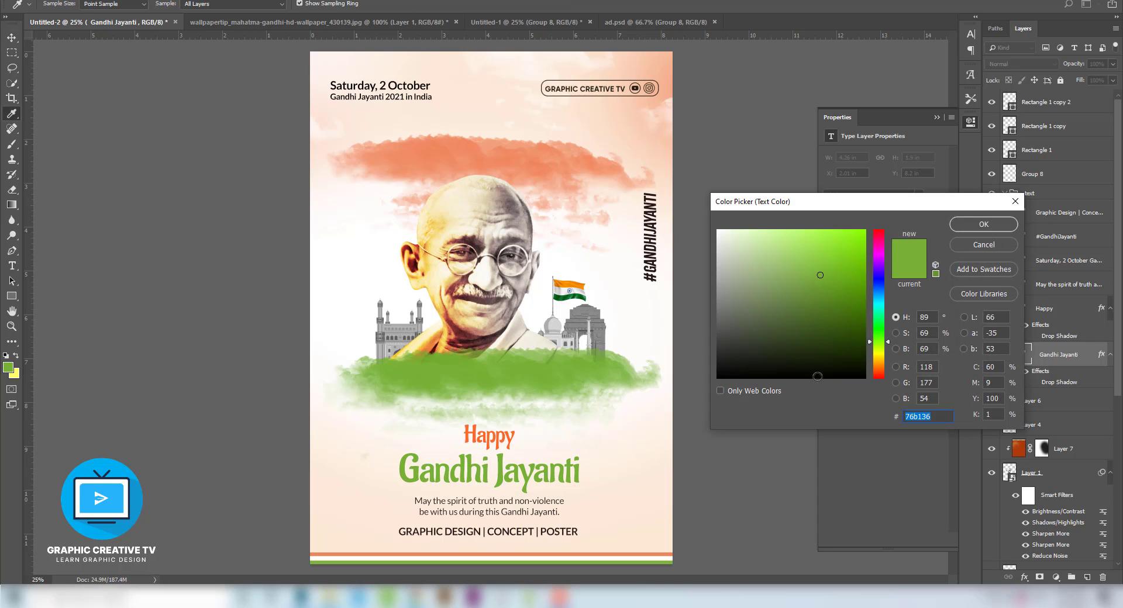
click(727, 350)
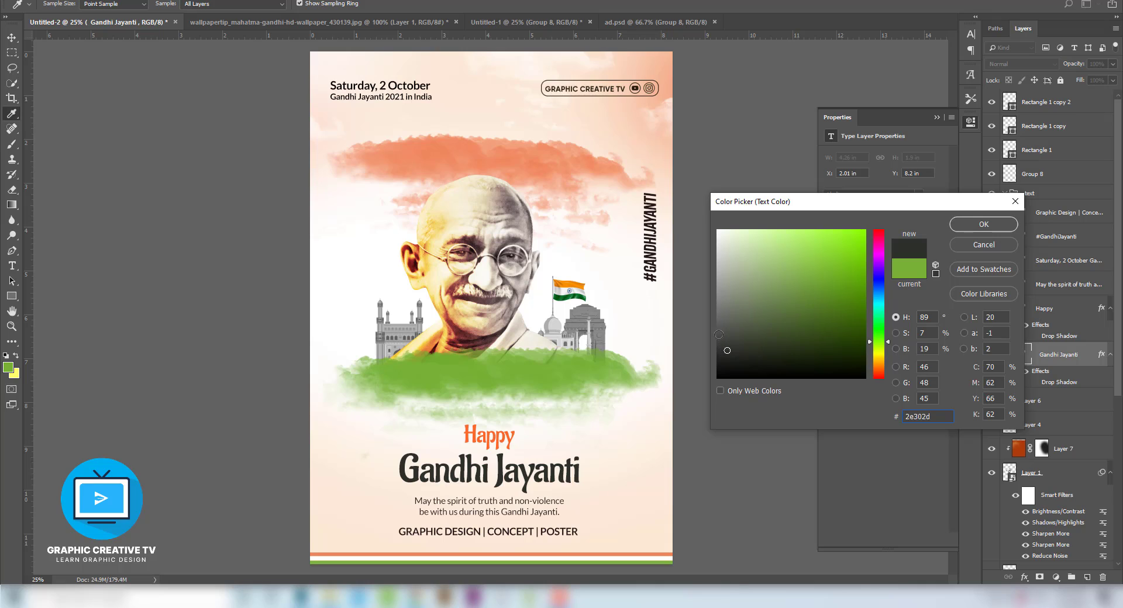
click(719, 334)
click(722, 337)
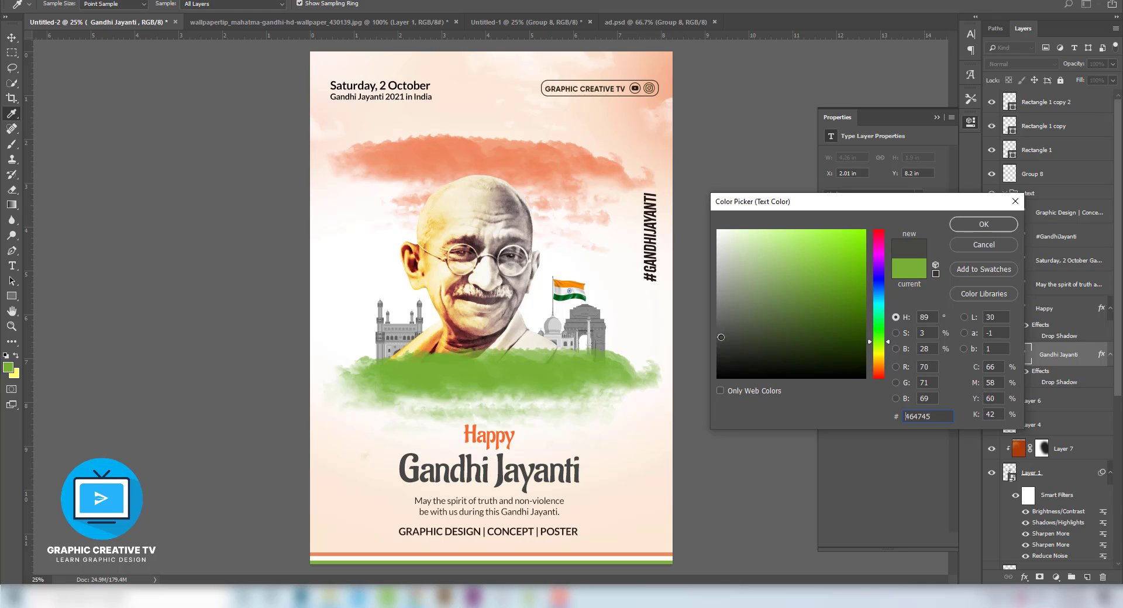
click(724, 327)
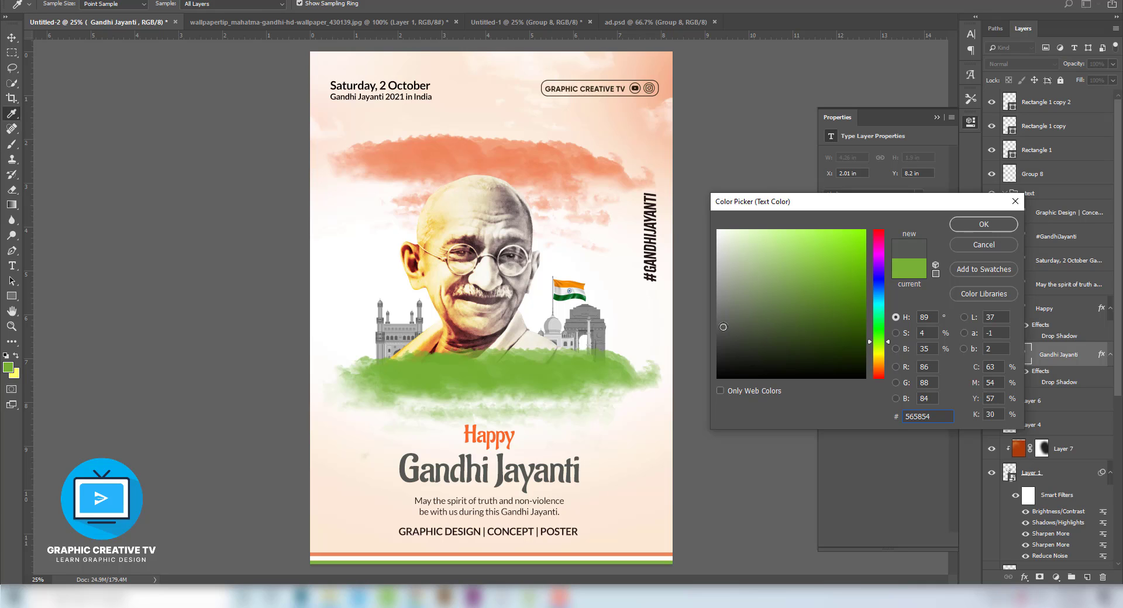
mouse_move(723, 326)
mouse_down()
mouse_move(723, 314)
mouse_move(723, 336)
mouse_up()
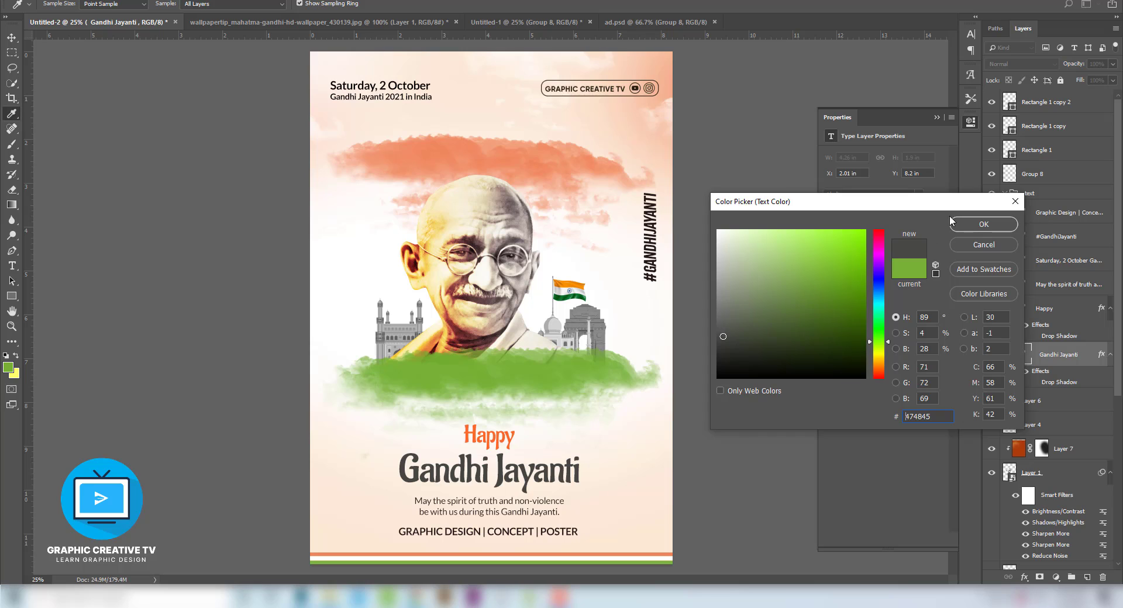
click(982, 224)
key(v)
Step: Recolour the vertical "#GANDHIJAYANTI" text with the dark grey sampled from the "Gandhi Jayanti" title
click(652, 255)
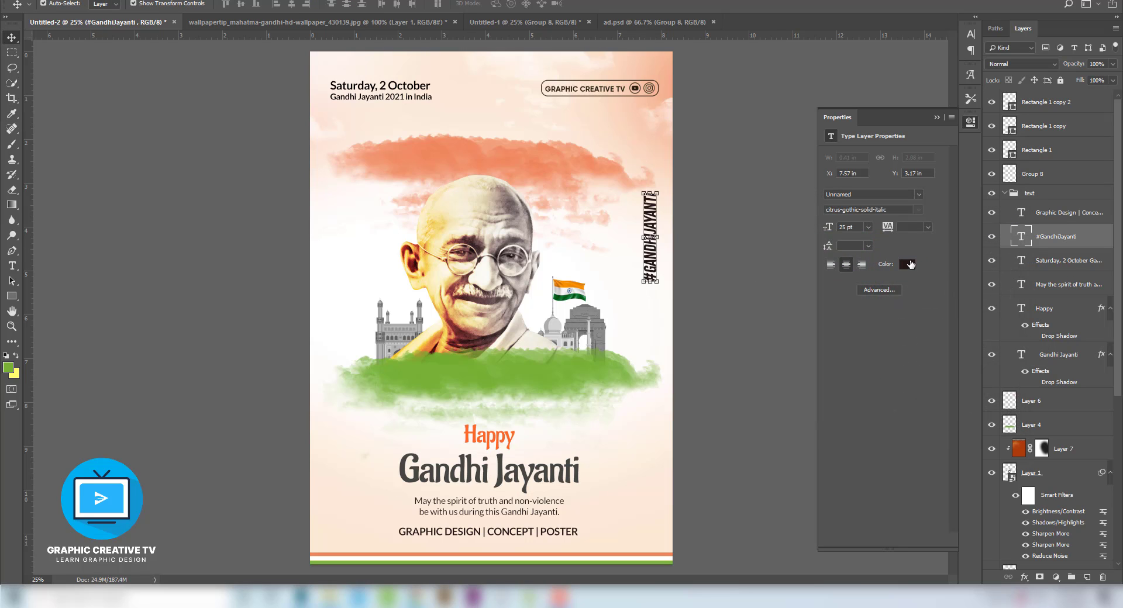
click(909, 264)
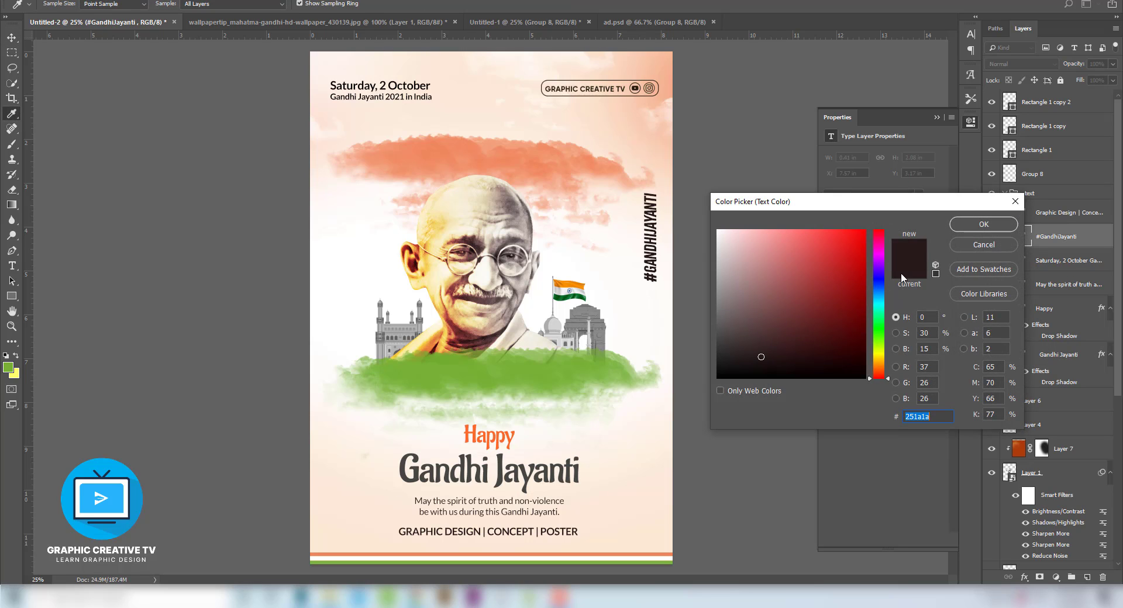
click(504, 468)
click(983, 224)
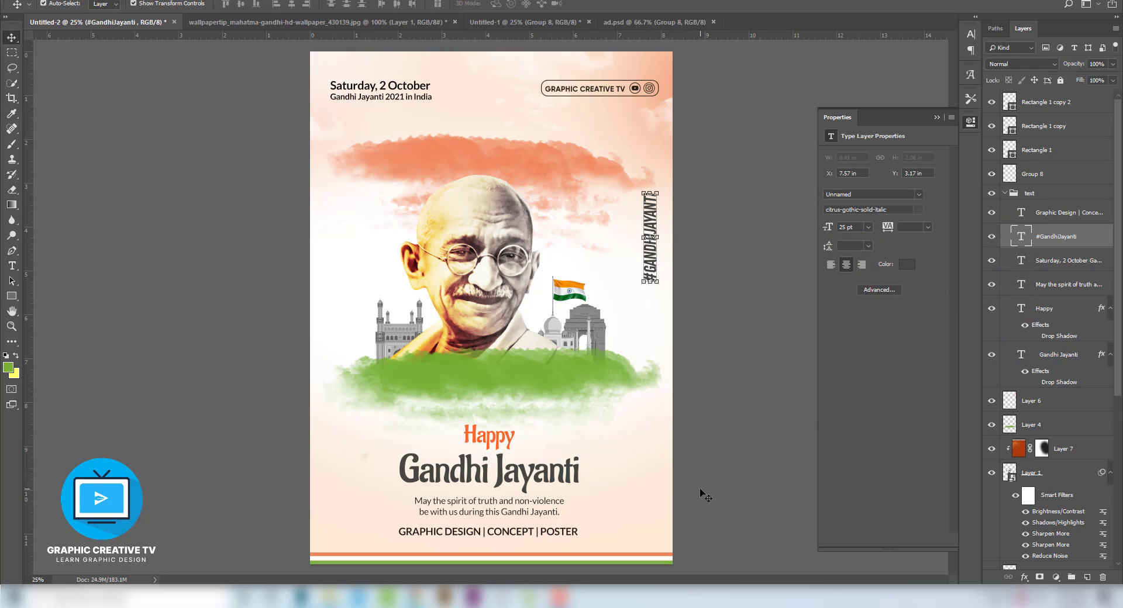
click(702, 502)
Step: Recolour the "Saturday, 2 October" date text with the beige #c4bbb1 sampled at the edge of the title's letters
click(379, 90)
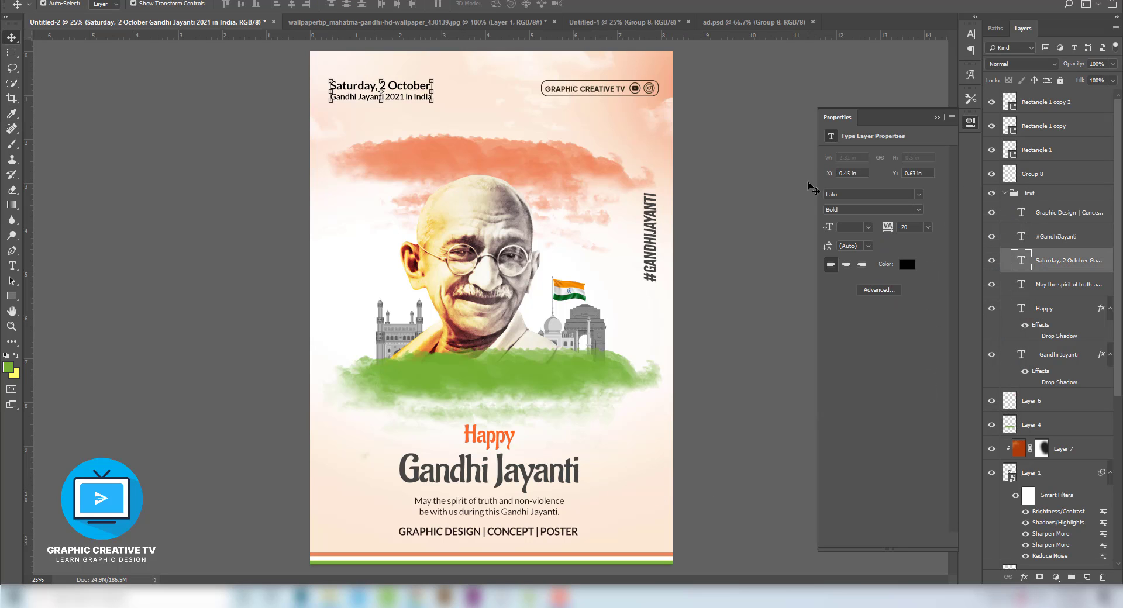
click(906, 264)
click(504, 480)
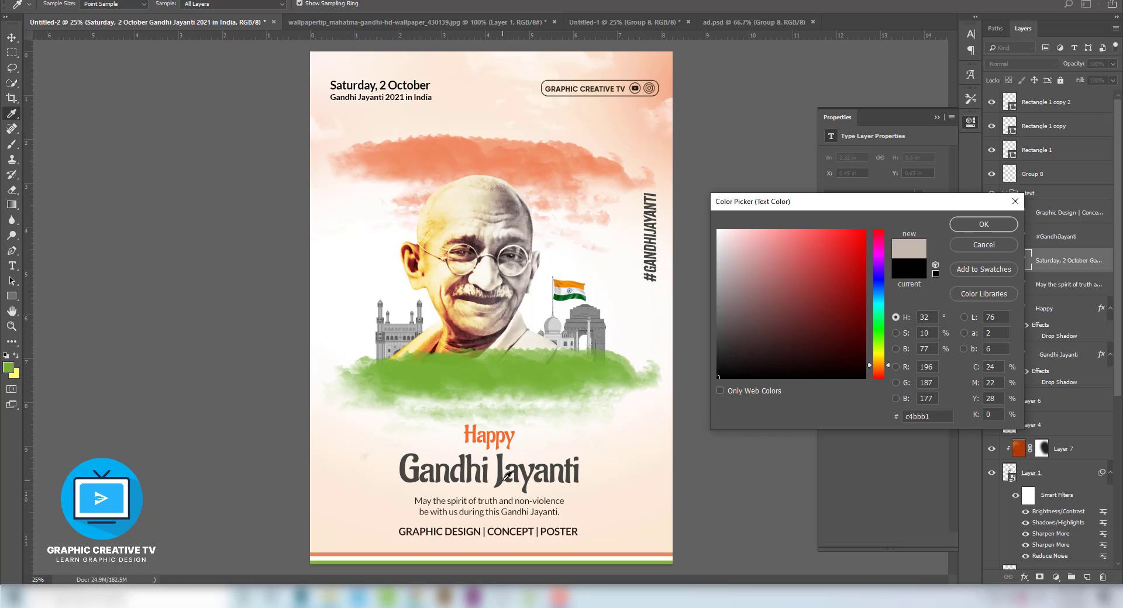
click(984, 225)
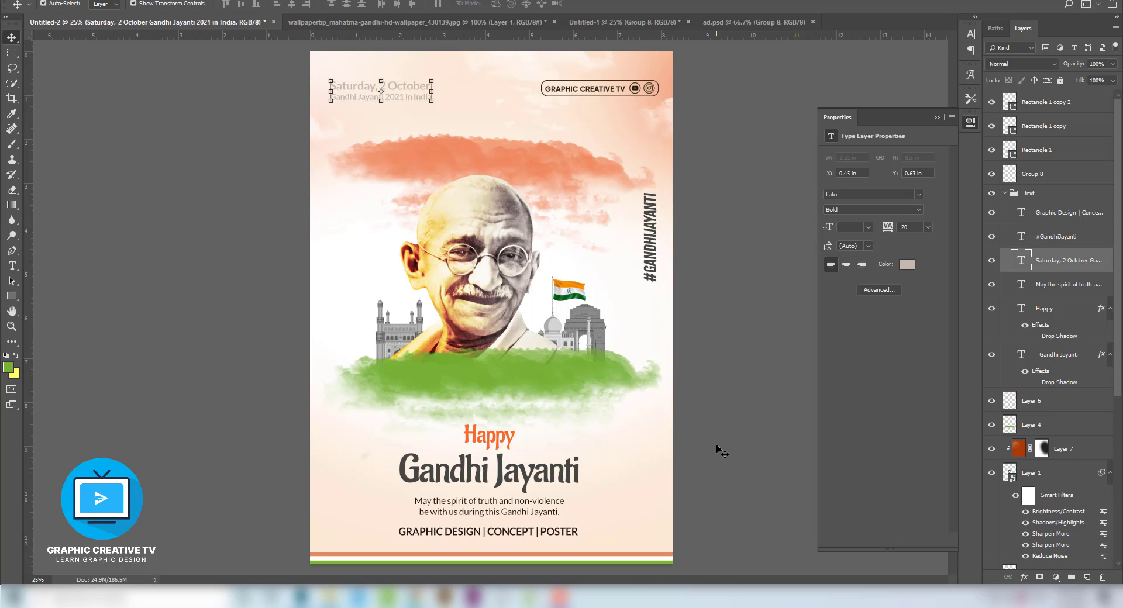
click(555, 477)
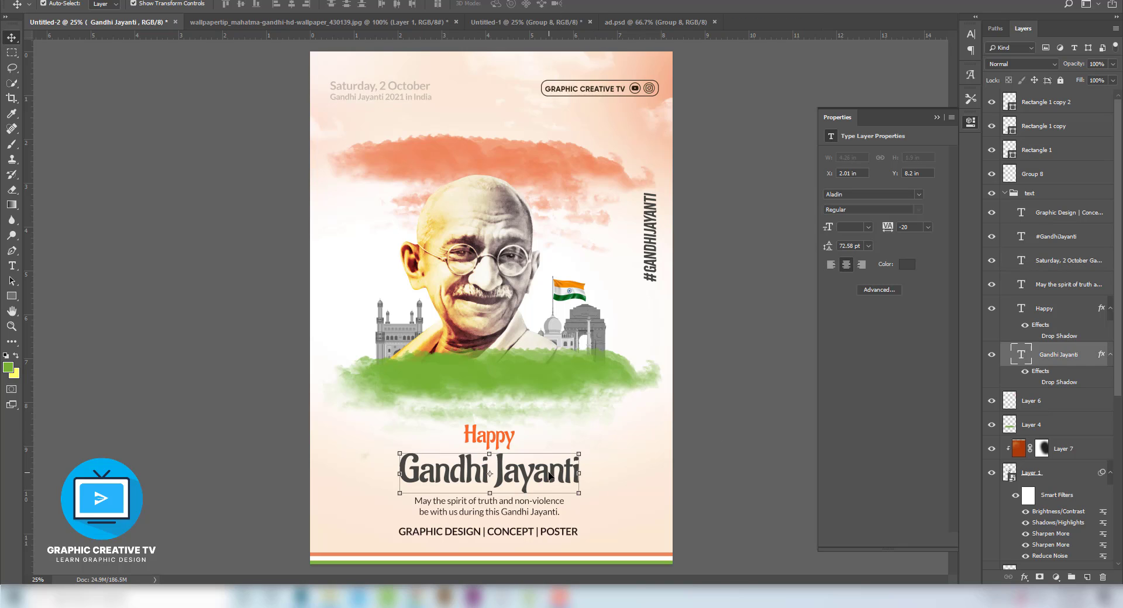
click(860, 195)
click(499, 515)
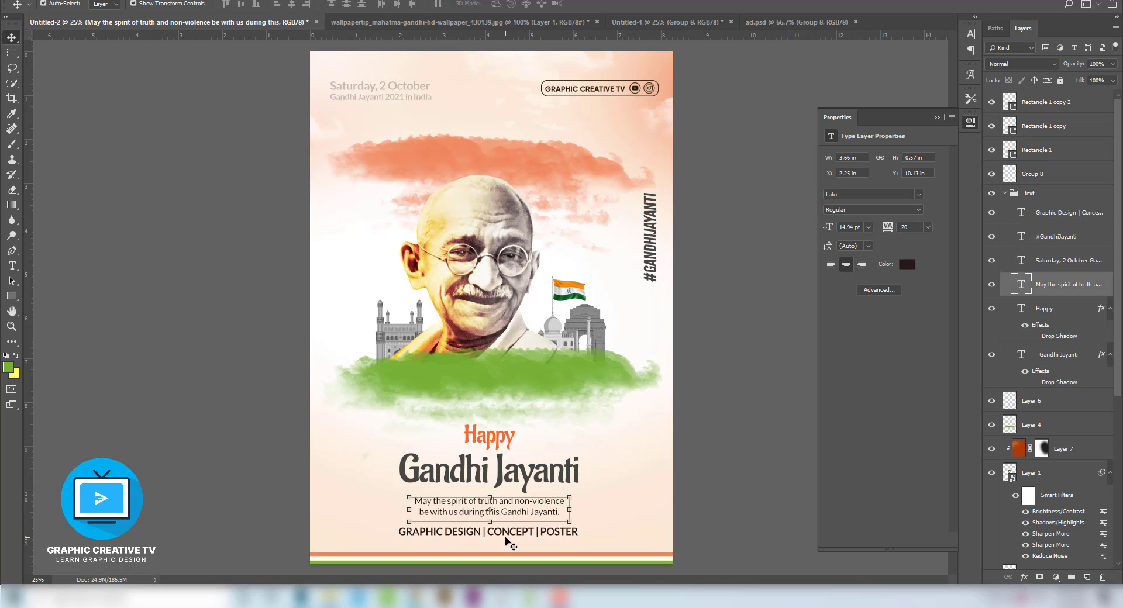
Step: Recolour the "Saturday, 2 October" date text with the dark grey sampled from inside the "Gandhi Jayanti" title letters
click(419, 97)
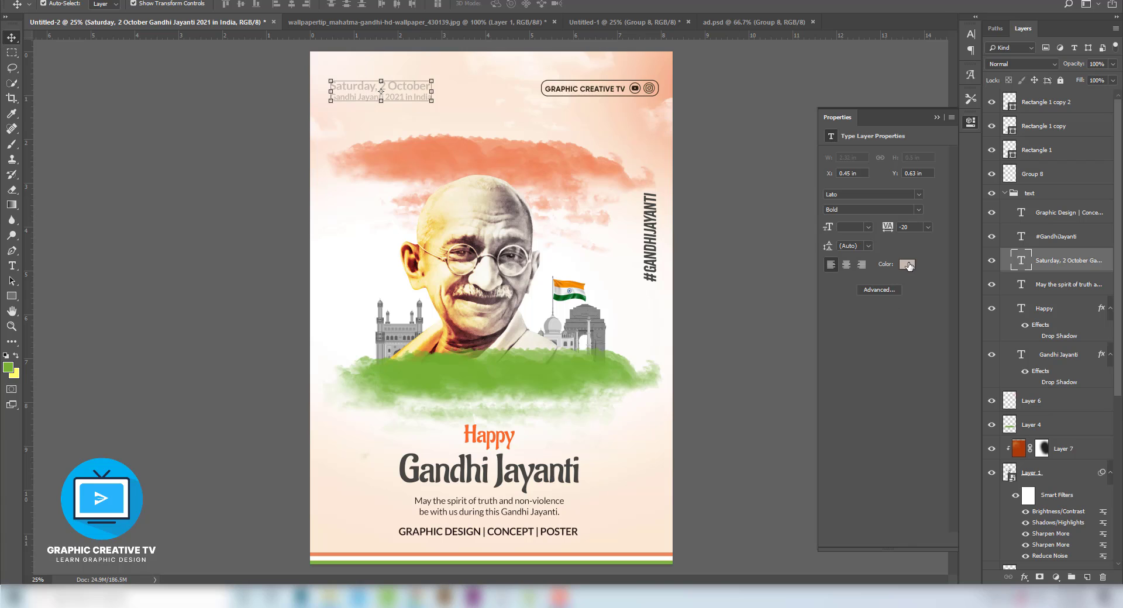
click(908, 265)
click(503, 469)
click(1005, 228)
click(168, 126)
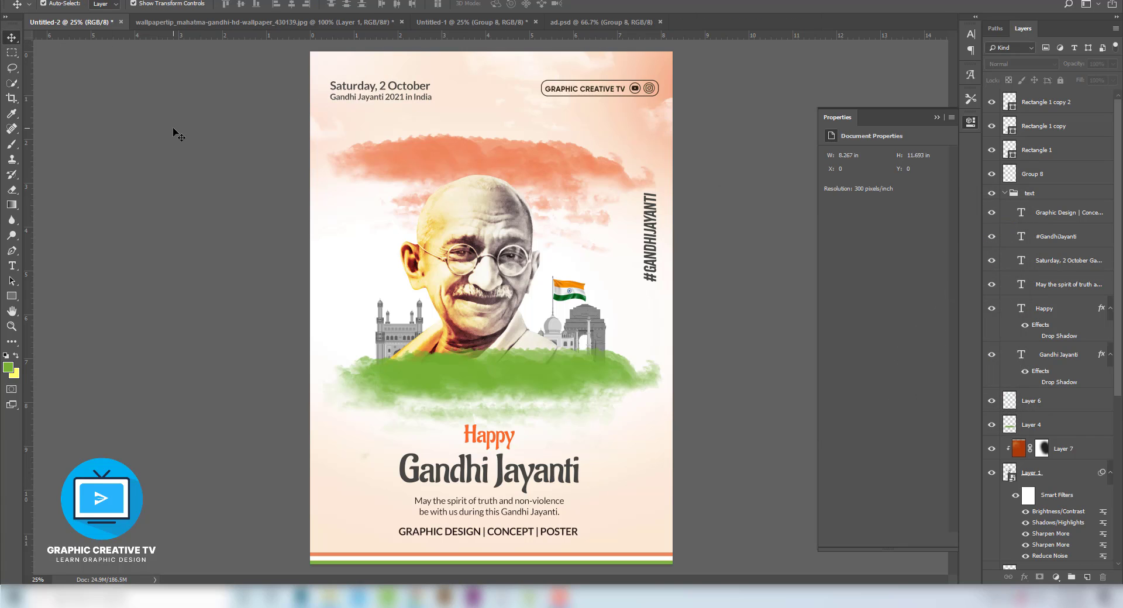